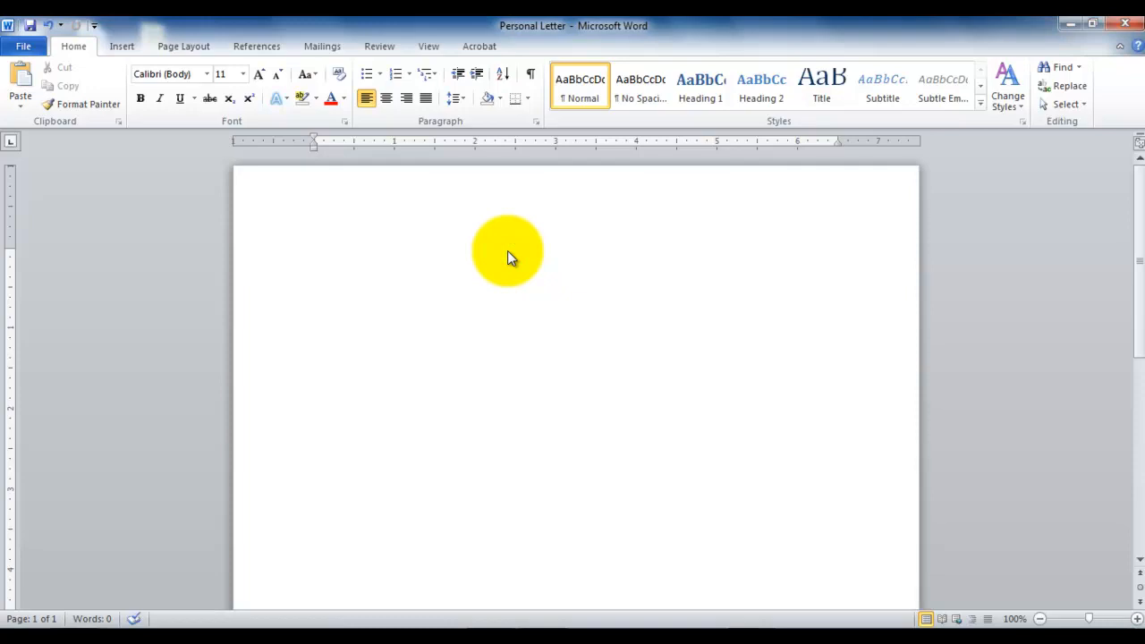
# Show the formatting marks and write "Date: May 14th 2013" as the first line of the blank document.
pyautogui.click(529, 79)
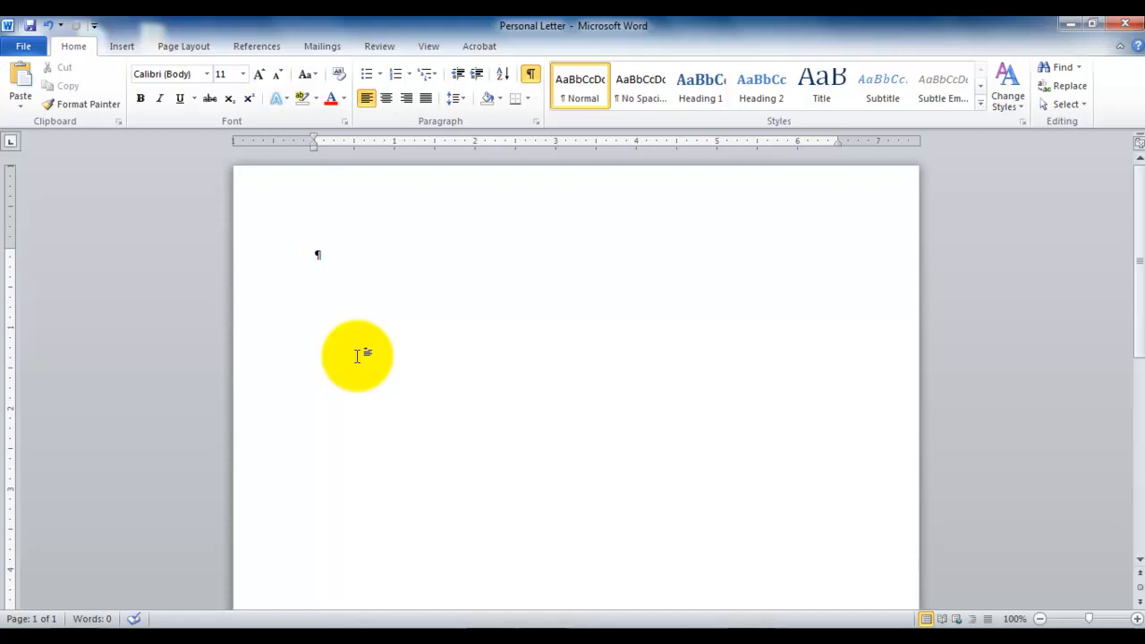
pyautogui.write('Date: MAy 14')
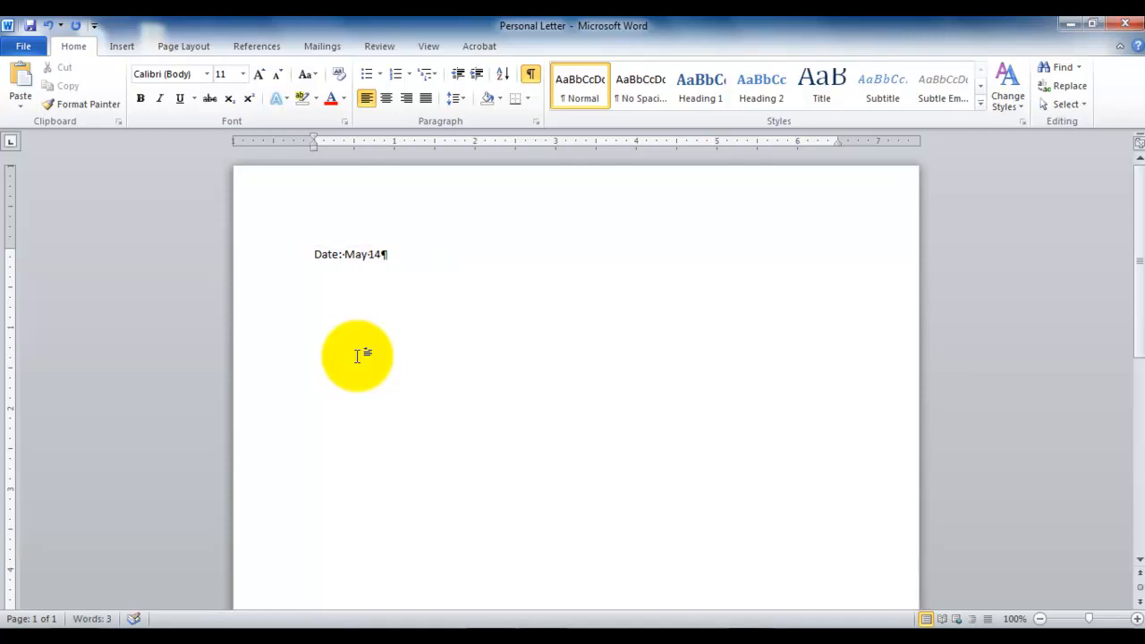
pyautogui.write('th 2013')
pyautogui.press('Return')
# Replace the space after "Date:" with a tab.
pyautogui.click(343, 254)
pyautogui.doubleClick(343, 254)
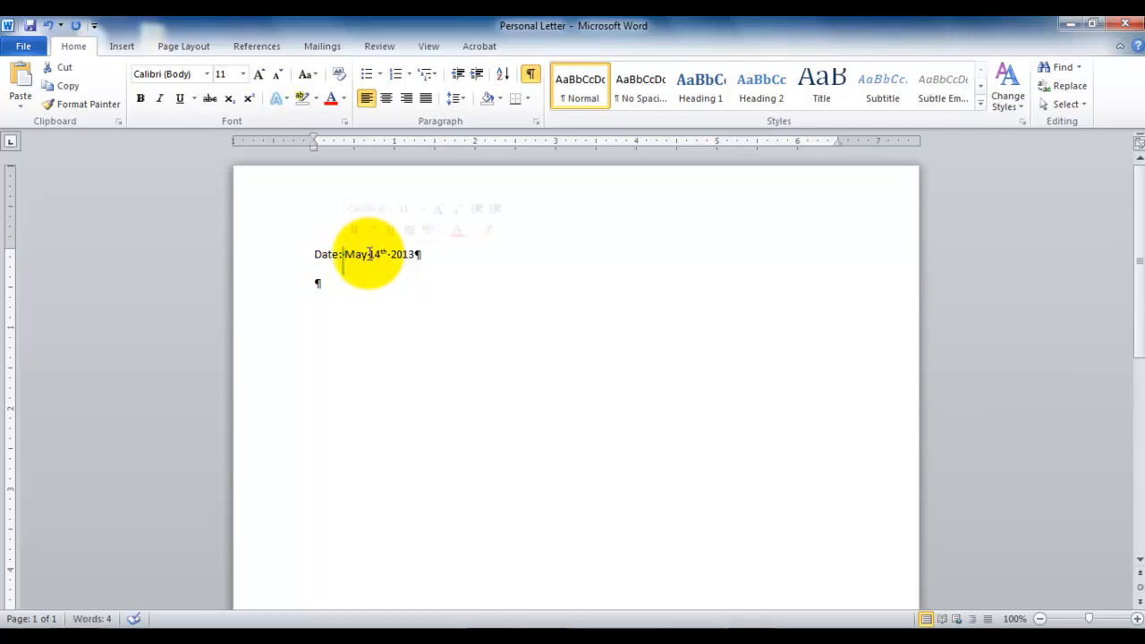
pyautogui.click(356, 256)
pyautogui.click(345, 256)
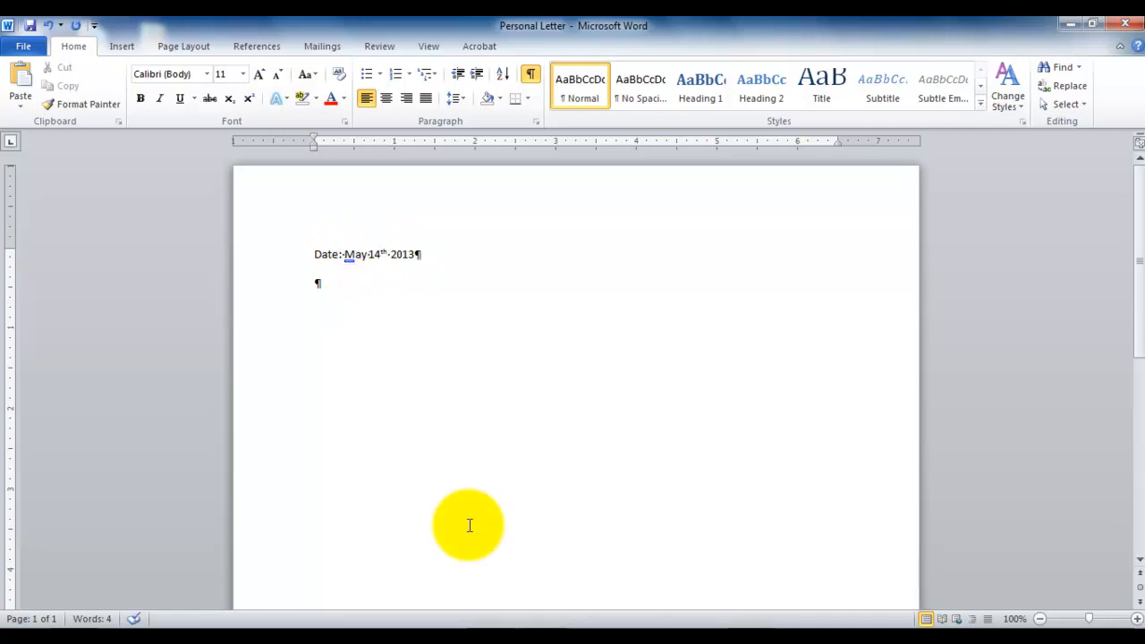
pyautogui.press('BackSpace')
pyautogui.press('Tab')
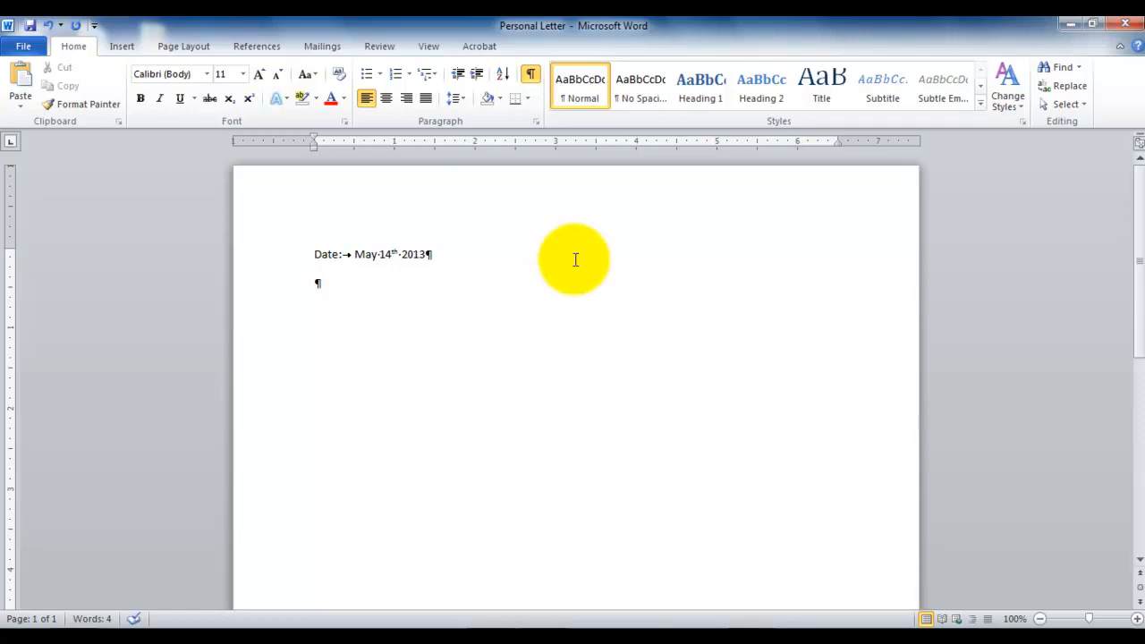
# Add several blank paragraphs below the date line with the formatting marks shown.
pyautogui.click(531, 75)
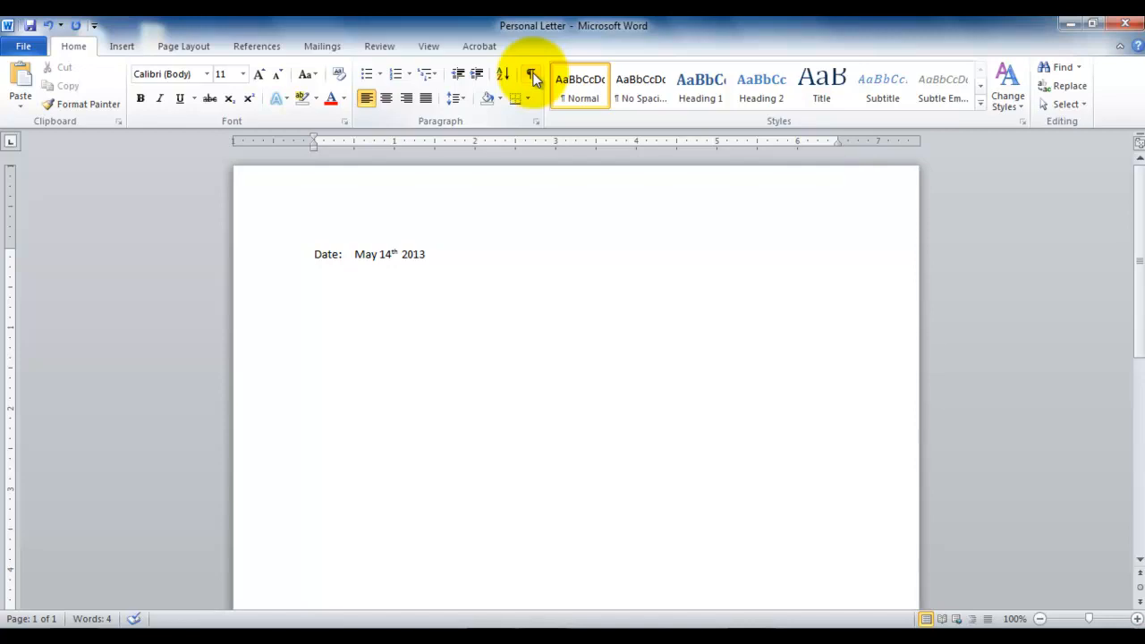
pyautogui.press('Down')
pyautogui.click(531, 76)
pyautogui.press('Return')
pyautogui.press('Return')
pyautogui.press('Return')
pyautogui.press('Return')
pyautogui.press('Return')
pyautogui.press('Return')
pyautogui.press('Return')
pyautogui.press('Return')
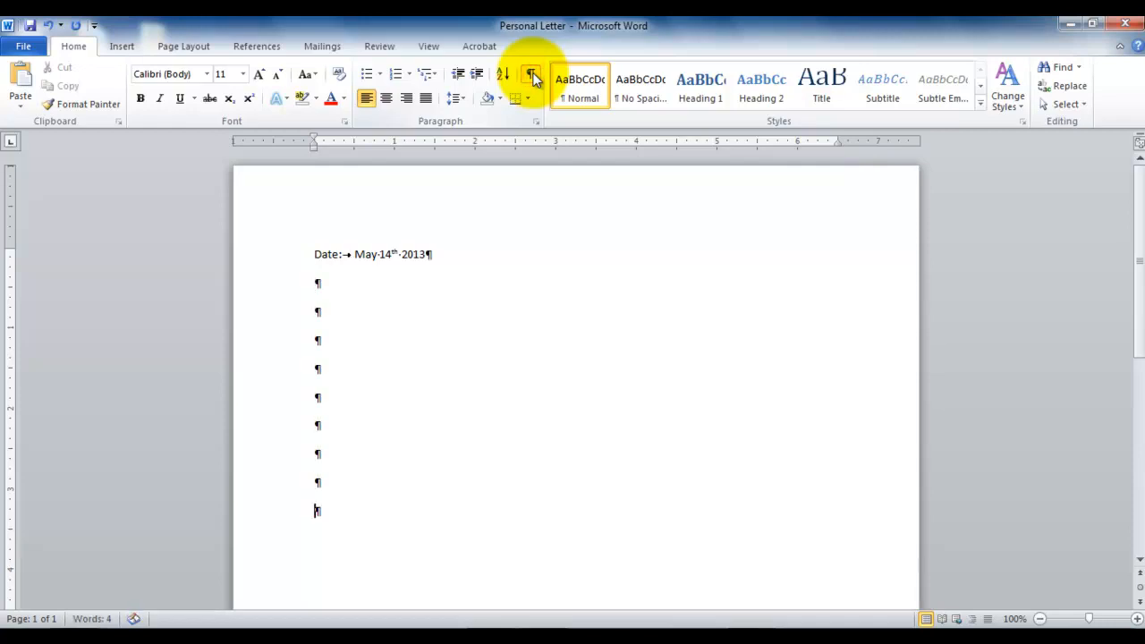
# Hide the formatting marks, return to the date line and show the marks again.
pyautogui.click(532, 78)
pyautogui.press('Up')
pyautogui.press('Up')
pyautogui.press('Up')
pyautogui.press('Up')
pyautogui.press('Up')
pyautogui.press('Up')
pyautogui.press('Up')
pyautogui.press('Up')
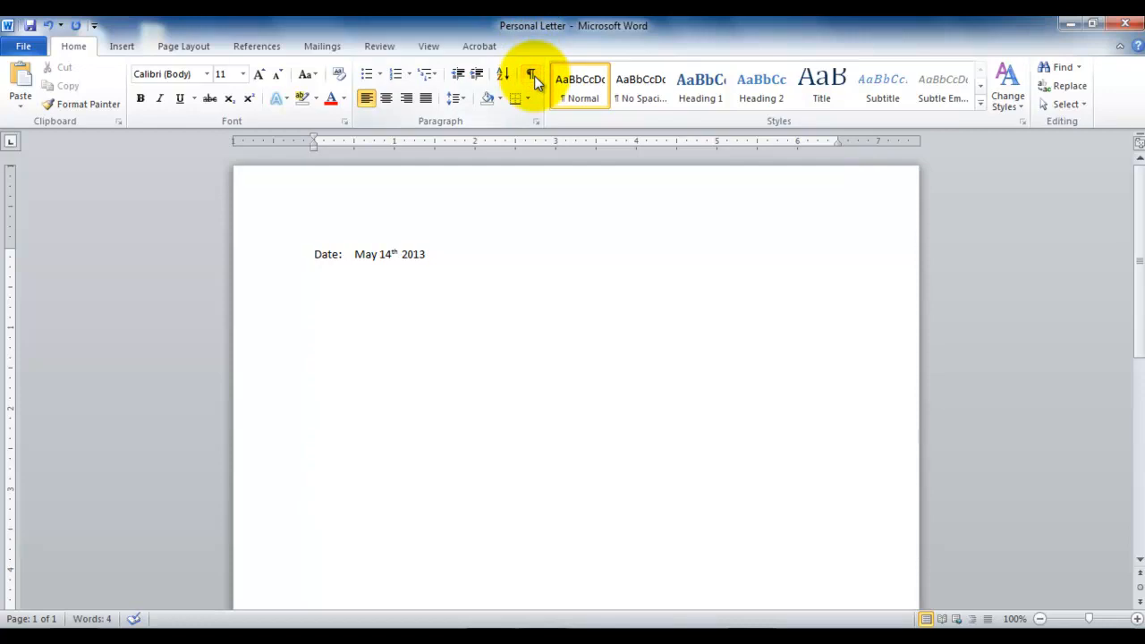
pyautogui.click(532, 78)
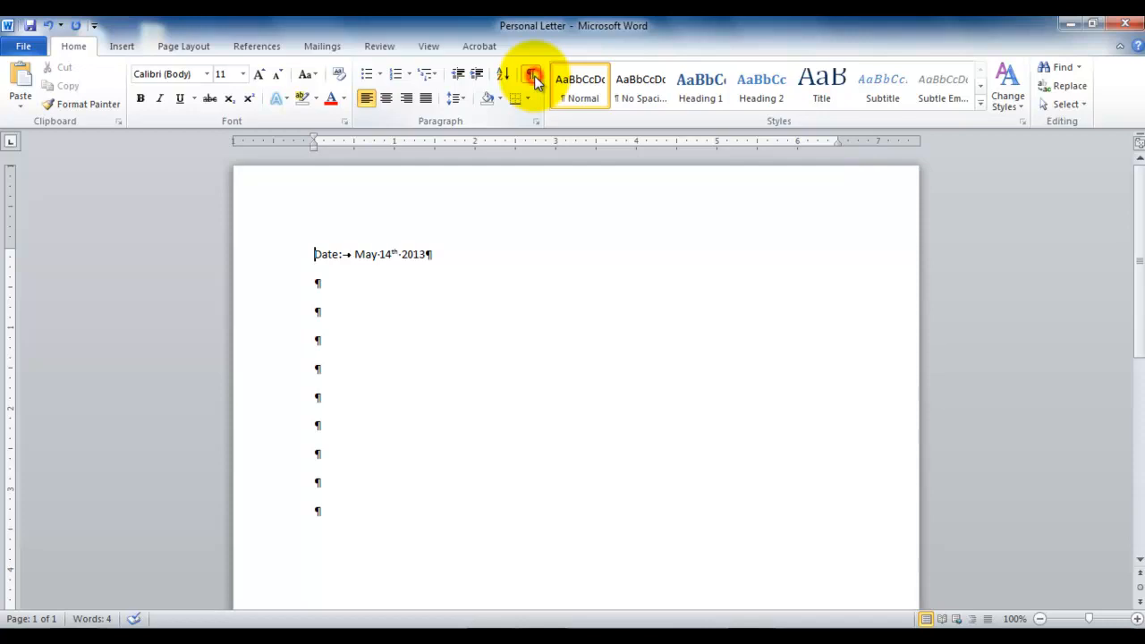
# Delete all the blank paragraphs below the date line.
pyautogui.press('Down')
pyautogui.press('Down')
pyautogui.press('Down')
pyautogui.press('Down')
pyautogui.press('Down')
pyautogui.press('Down')
pyautogui.press('Down')
pyautogui.press('Down')
pyautogui.press('BackSpace')
pyautogui.press('BackSpace')
pyautogui.press('BackSpace')
pyautogui.press('BackSpace')
pyautogui.press('BackSpace')
pyautogui.press('BackSpace')
pyautogui.press('BackSpace')
pyautogui.press('BackSpace')
pyautogui.press('BackSpace')
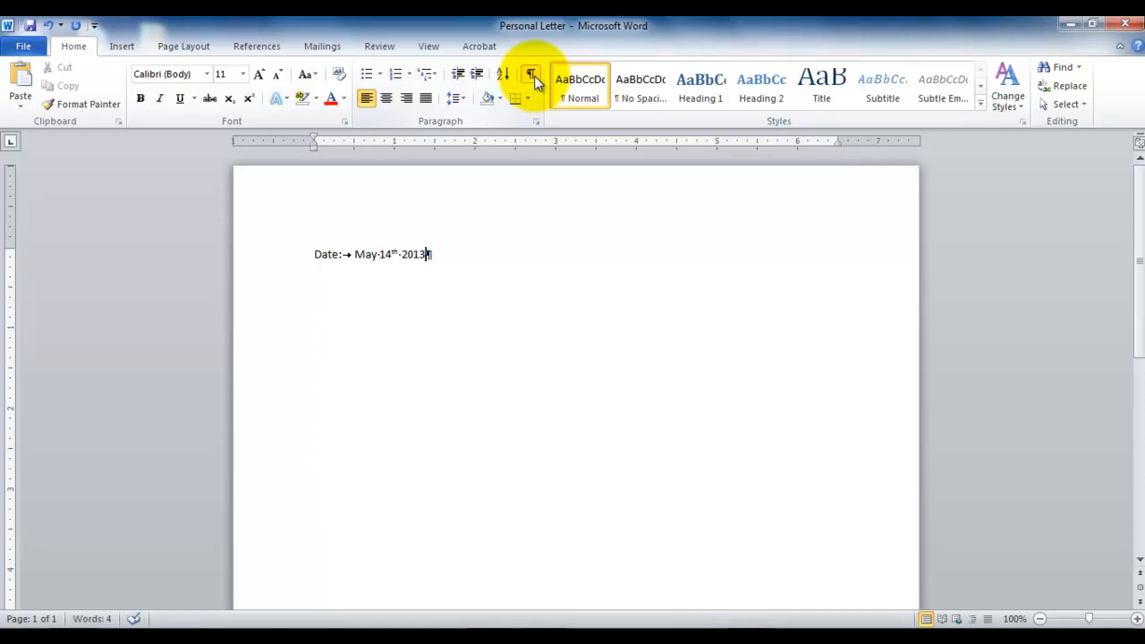
# Hide the formatting marks and add a "Name:" line with the recipient's full name below the date.
pyautogui.press('Return')
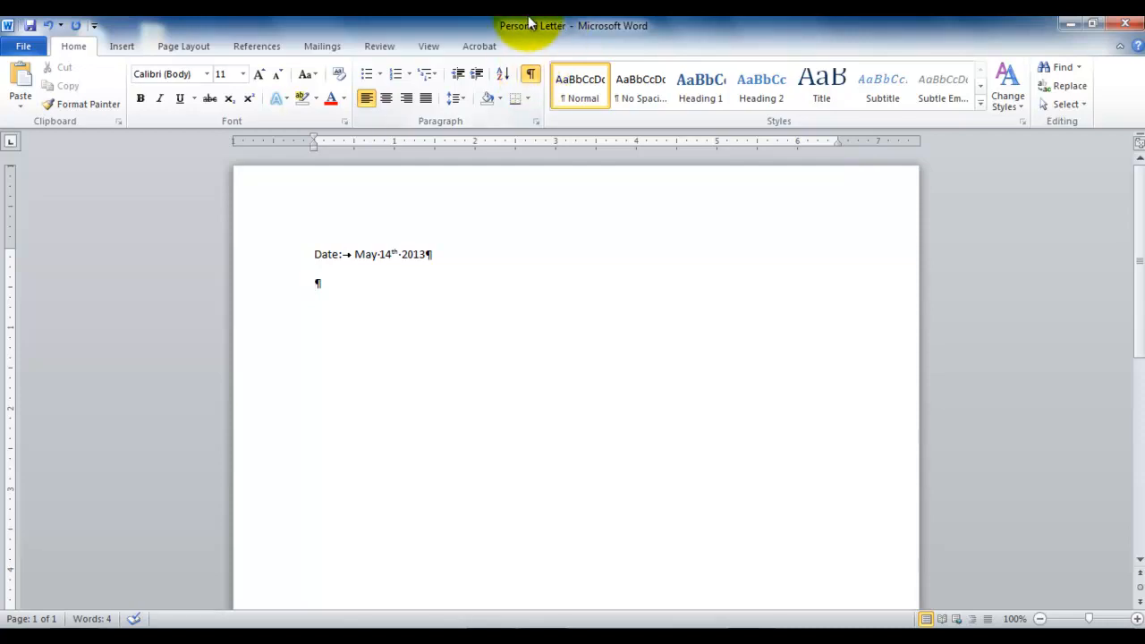
pyautogui.click(533, 83)
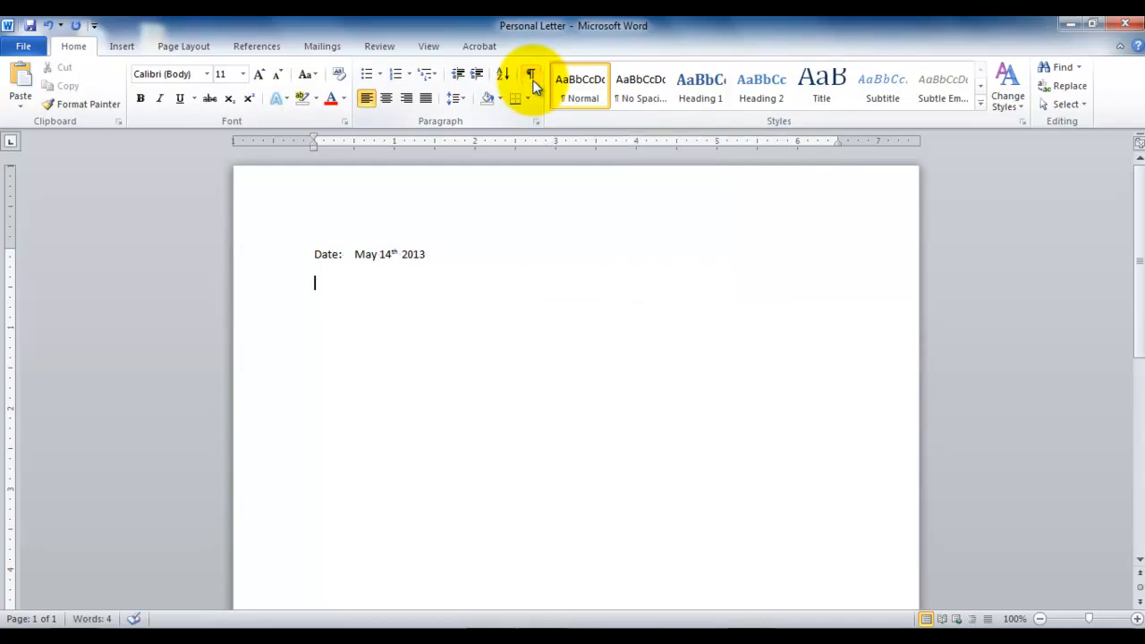
pyautogui.write('Name: Samuel Anderson')
pyautogui.press('Return')
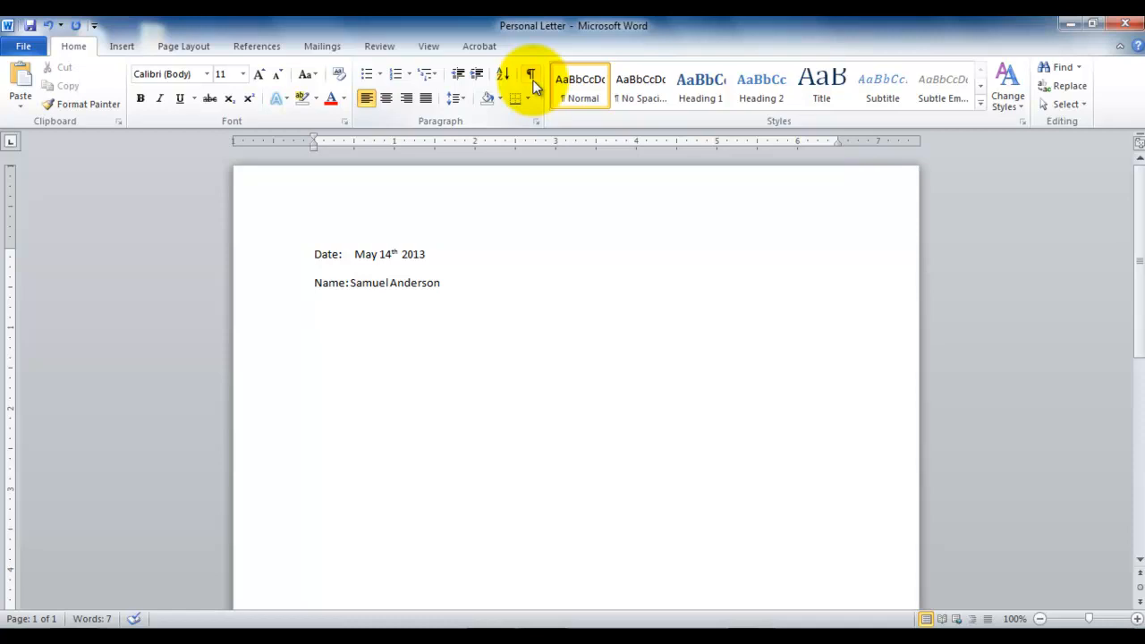
# Leave blank lines below the name line and write the salutation "Respected Mr." followed by the recipient's full name and a comma.
pyautogui.press('Return')
pyautogui.press('Return')
pyautogui.click(532, 74)
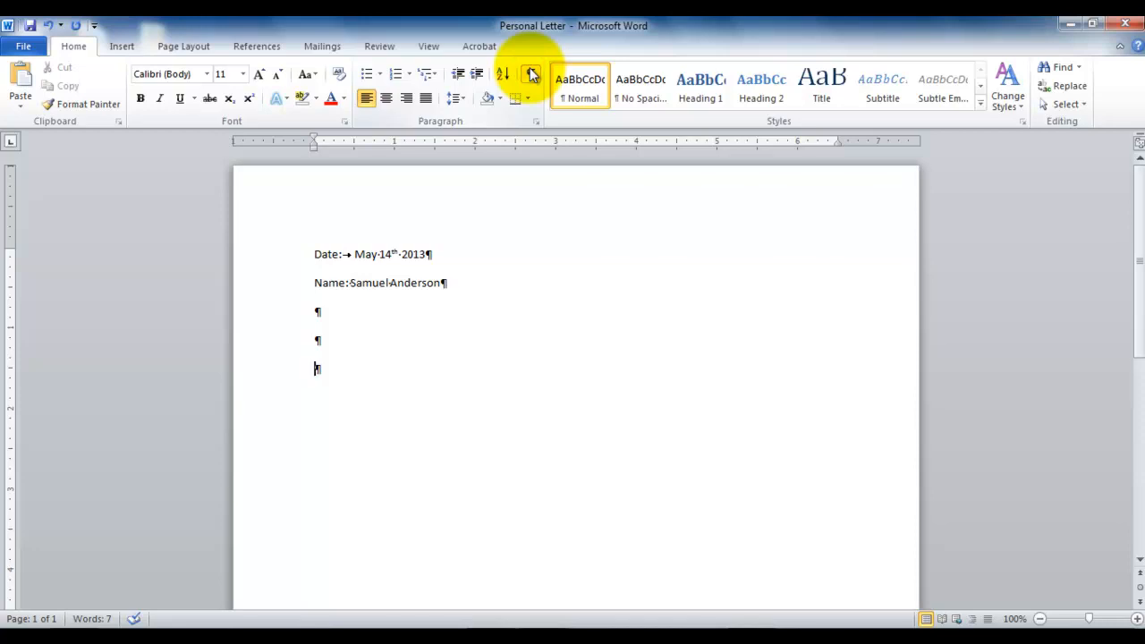
pyautogui.click(531, 75)
pyautogui.write('Respected')
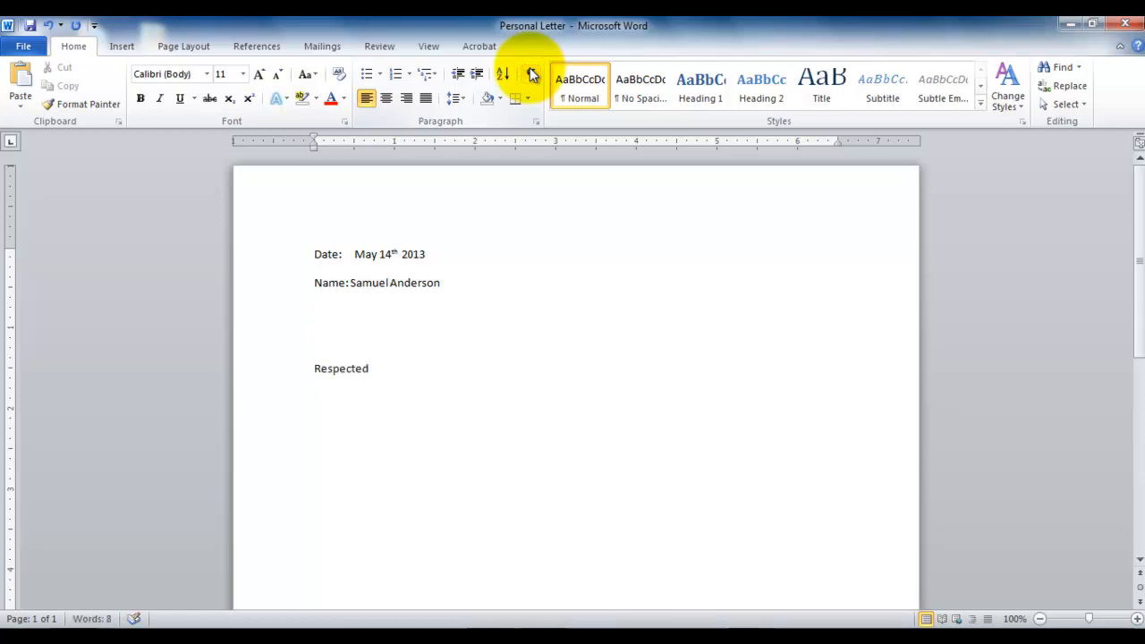
pyautogui.write(' Mr. Samuel')
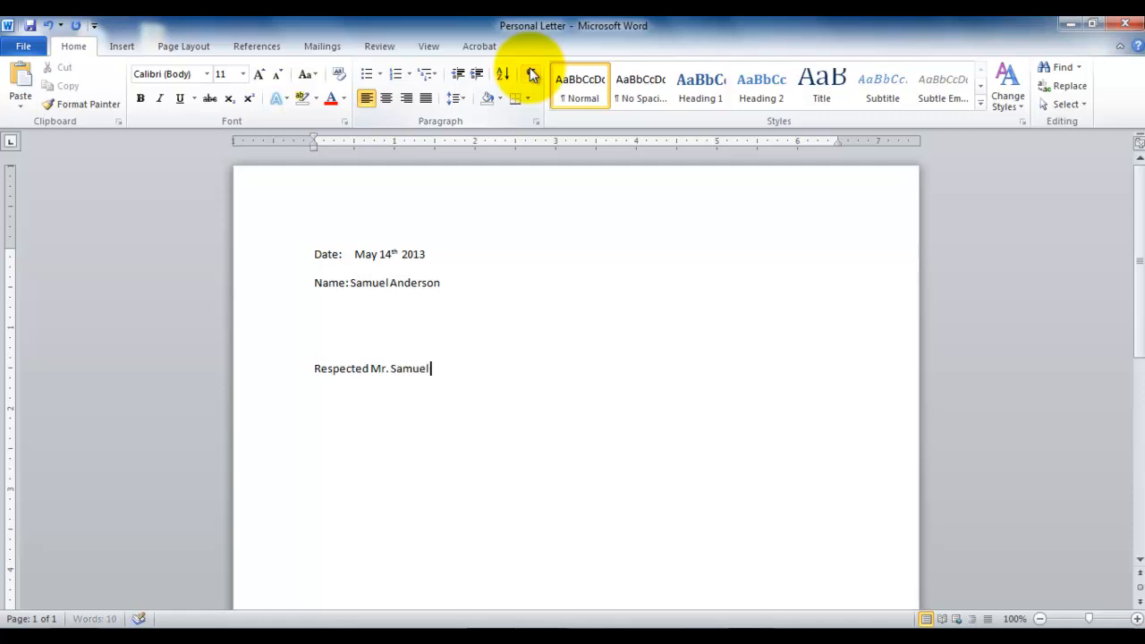
pyautogui.write(' Anderson,')
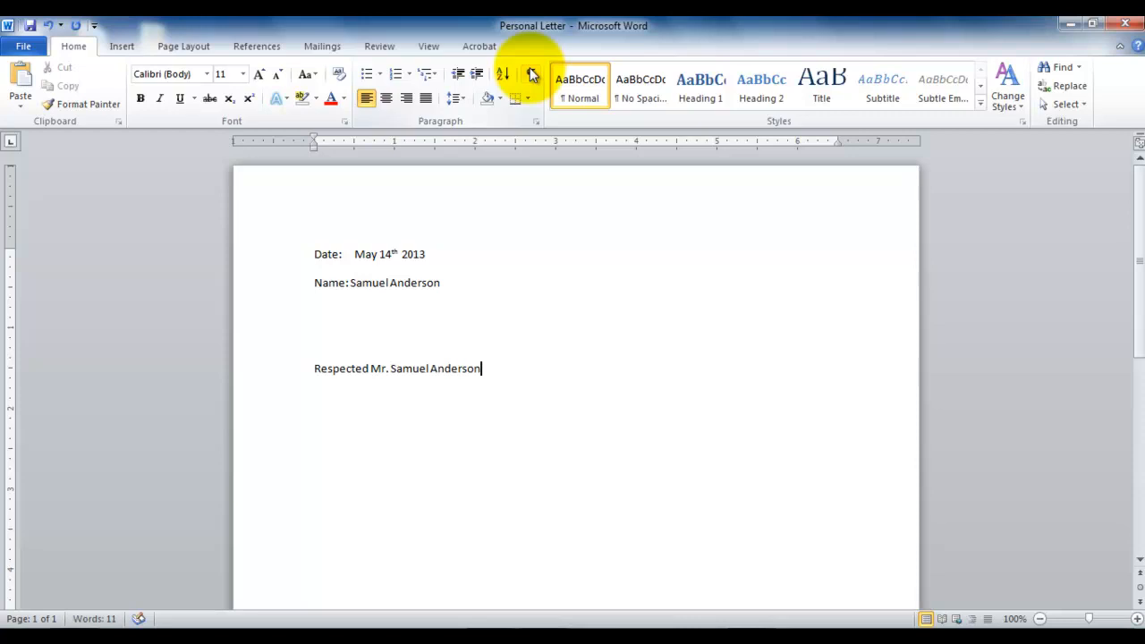
# Leave three blank lines below the salutation and write the closing lines "Thank you," and "Yours,".
pyautogui.press('Return')
pyautogui.press('Return')
pyautogui.press('Return')
pyautogui.press('Return')
pyautogui.write('Thank you')
pyautogui.write('yours')
pyautogui.write(',')
pyautogui.press('Return')
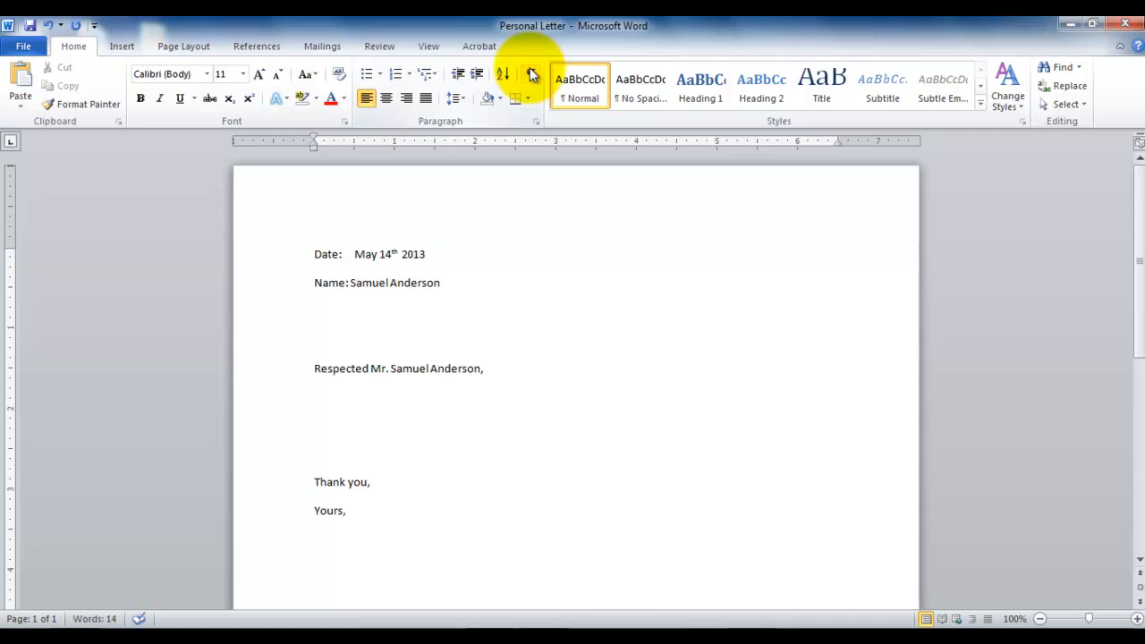
# Write the signature line "Professor FirstName LastName" below the closing.
pyautogui.write('Prof')
pyautogui.press('BackSpace')
pyautogui.write('ofessor')
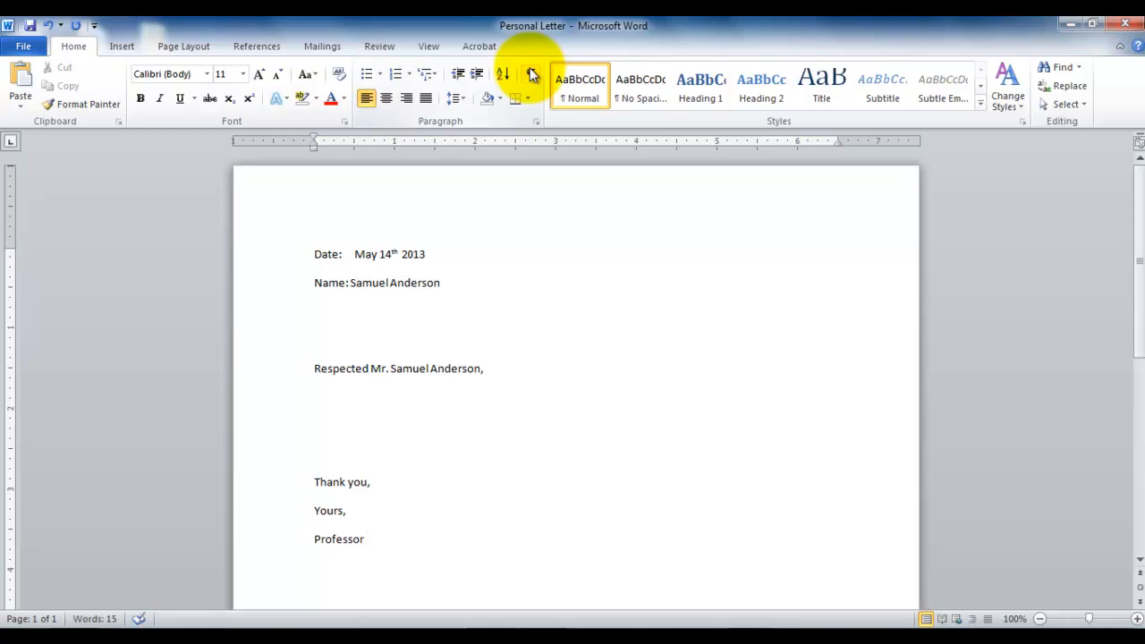
pyautogui.write(' FirstName LastName')
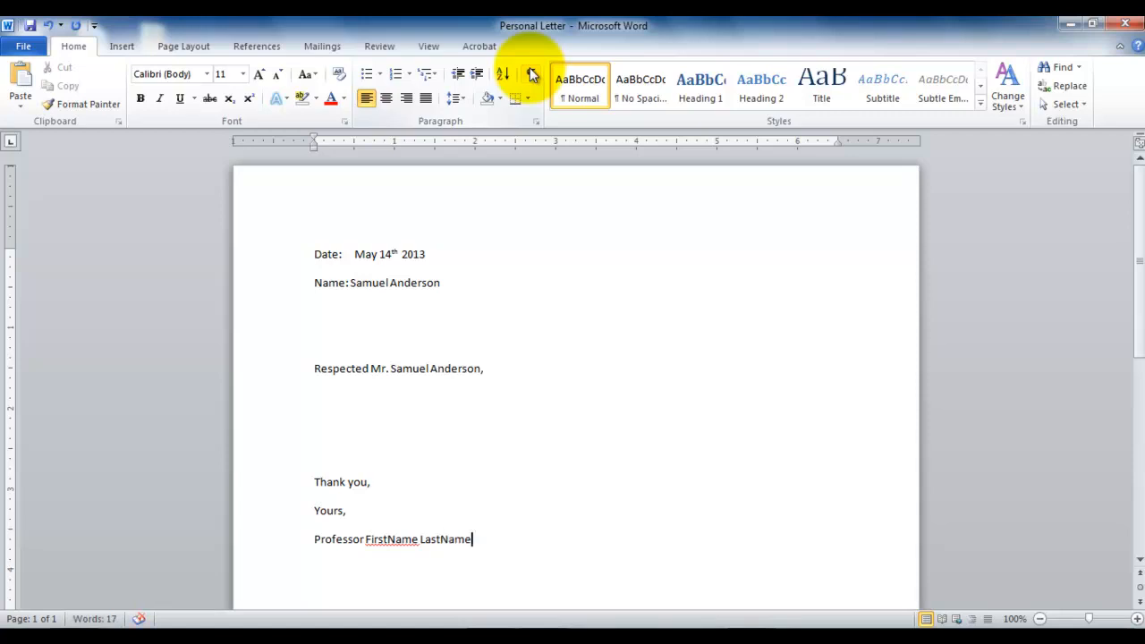
# Check the spacing of the whole letter by briefly displaying the formatting marks.
pyautogui.press('Up')
pyautogui.press('Up')
pyautogui.press('Up')
pyautogui.press('Up')
pyautogui.click(531, 75)
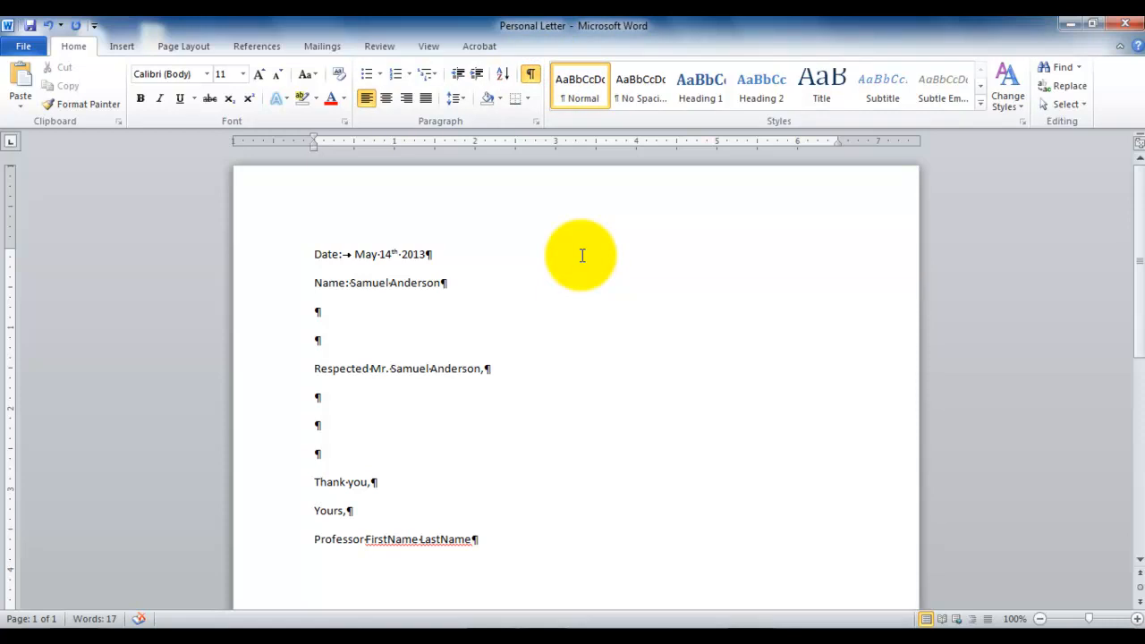
pyautogui.click(530, 73)
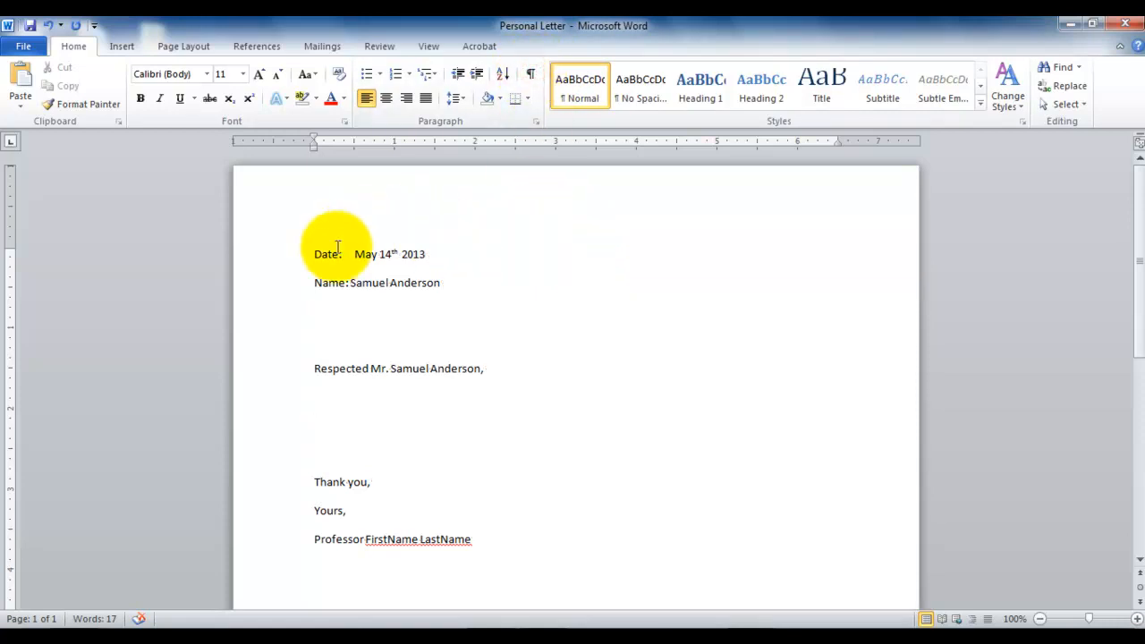
# Align the date line to the right.
pyautogui.moveTo(316, 256); pyautogui.dragTo(409, 250)
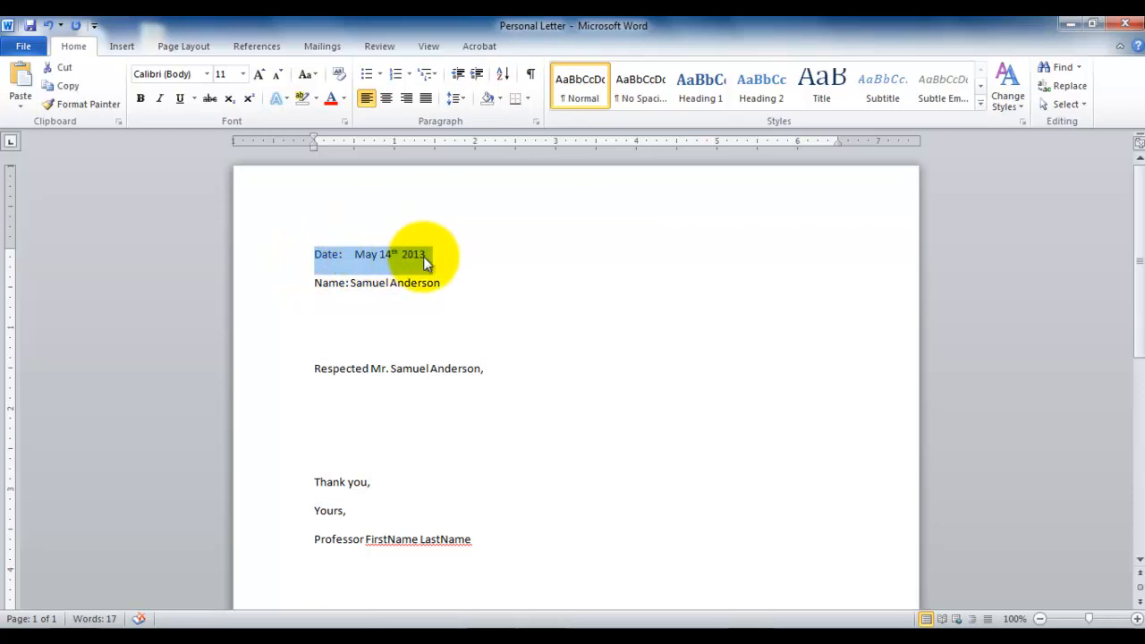
pyautogui.click(444, 261)
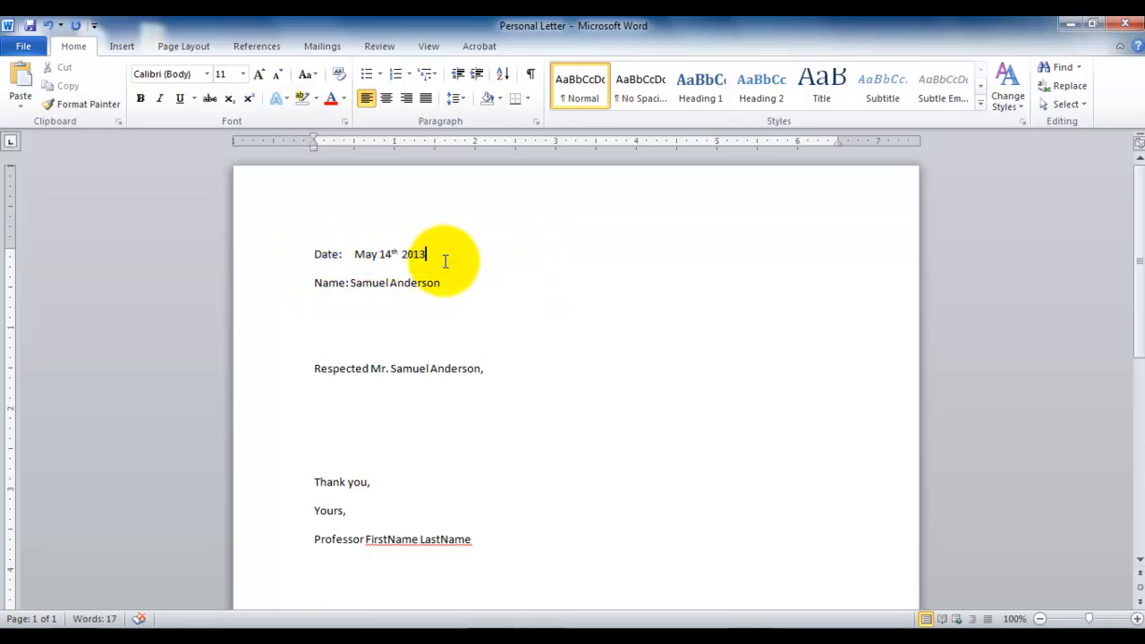
pyautogui.press('Home')
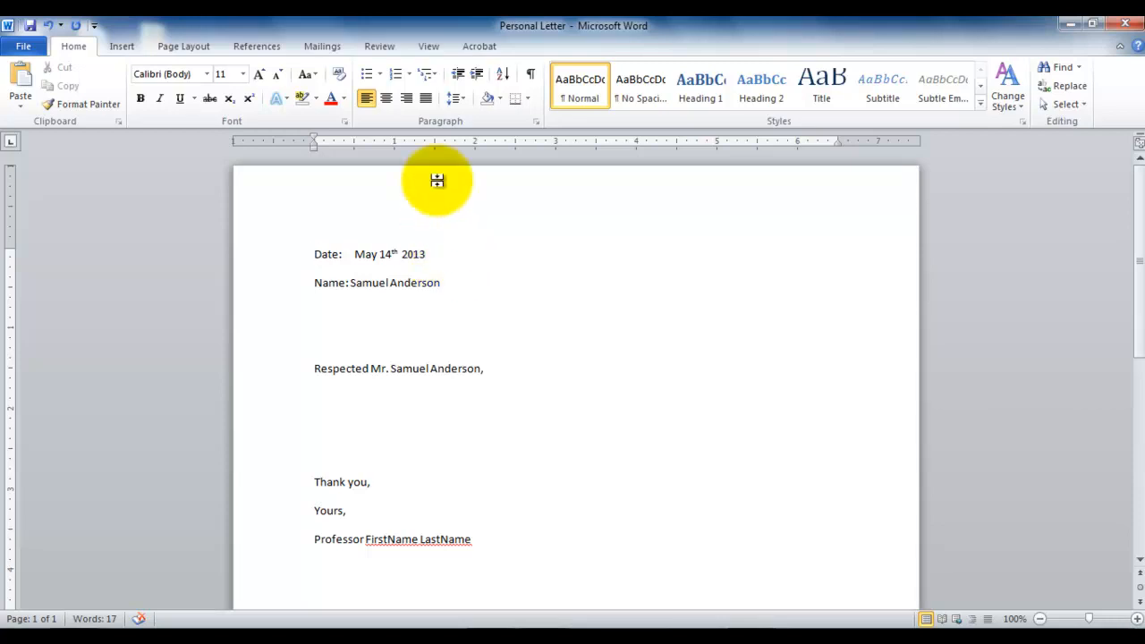
pyautogui.click(405, 98)
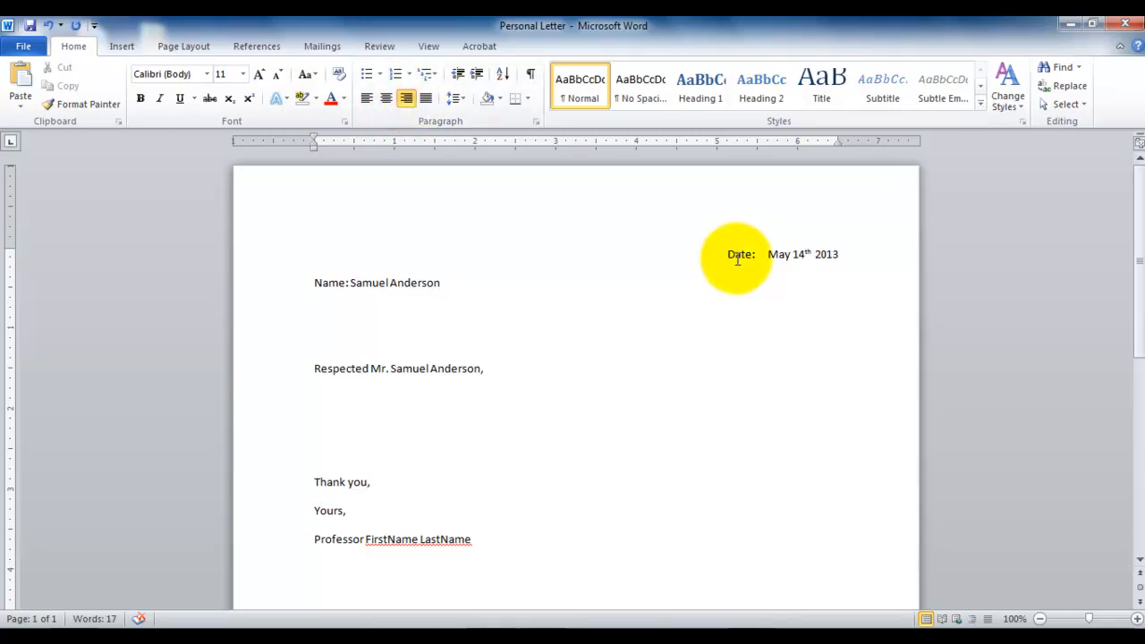
# Set the font size of the whole date line to 10.
pyautogui.moveTo(729, 255); pyautogui.dragTo(830, 253)
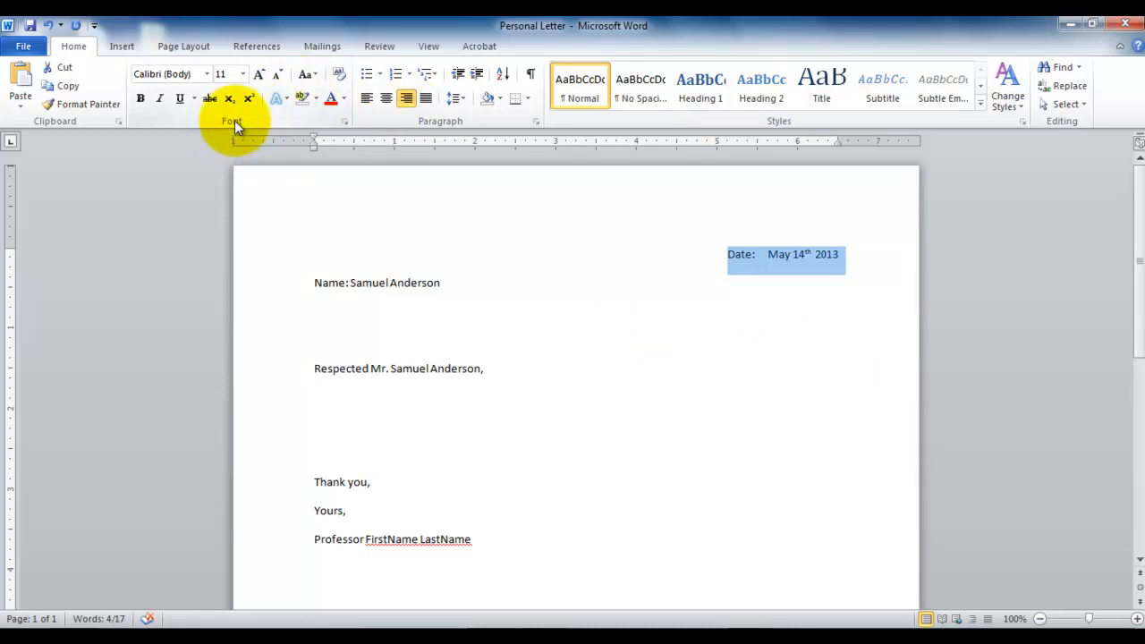
pyautogui.click(245, 76)
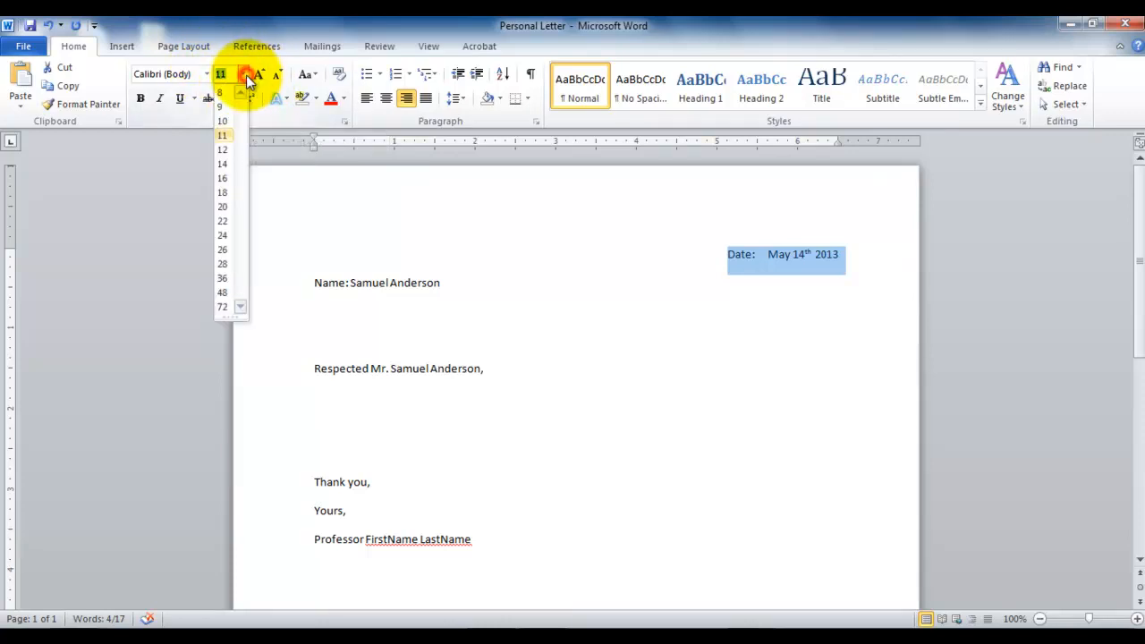
pyautogui.click(227, 118)
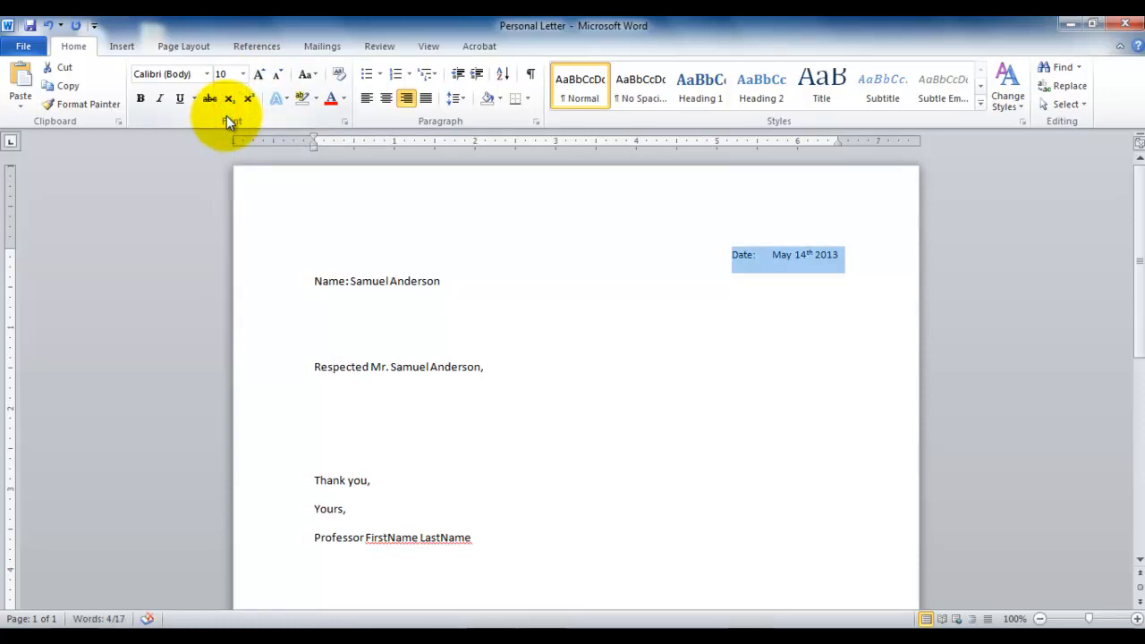
pyautogui.click(206, 75)
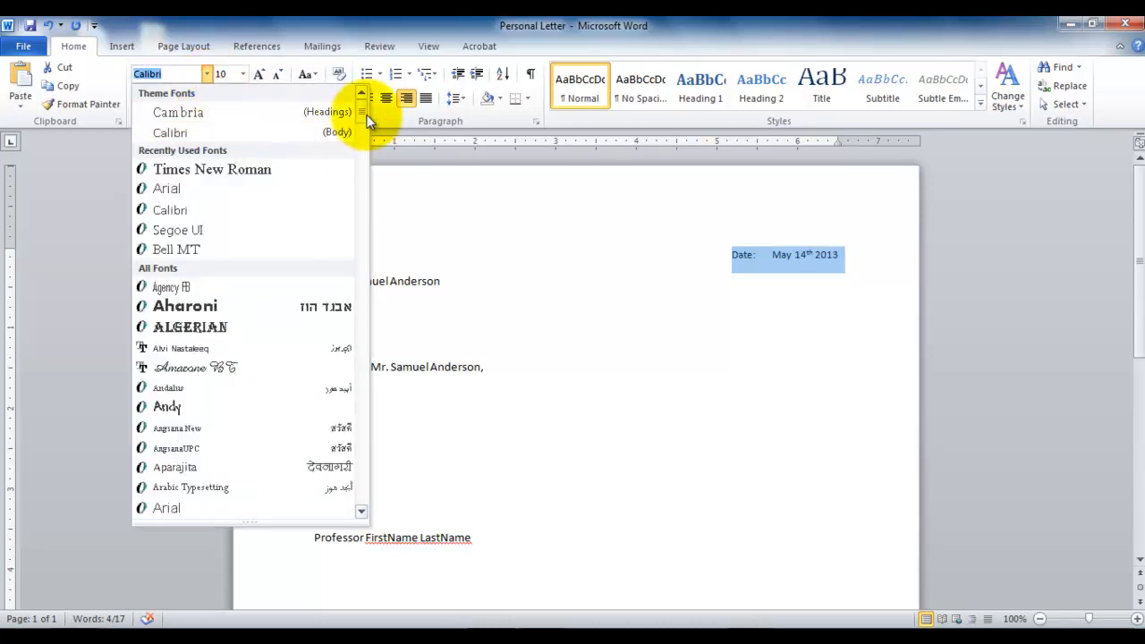
pyautogui.scroll(-2, 363, 116)
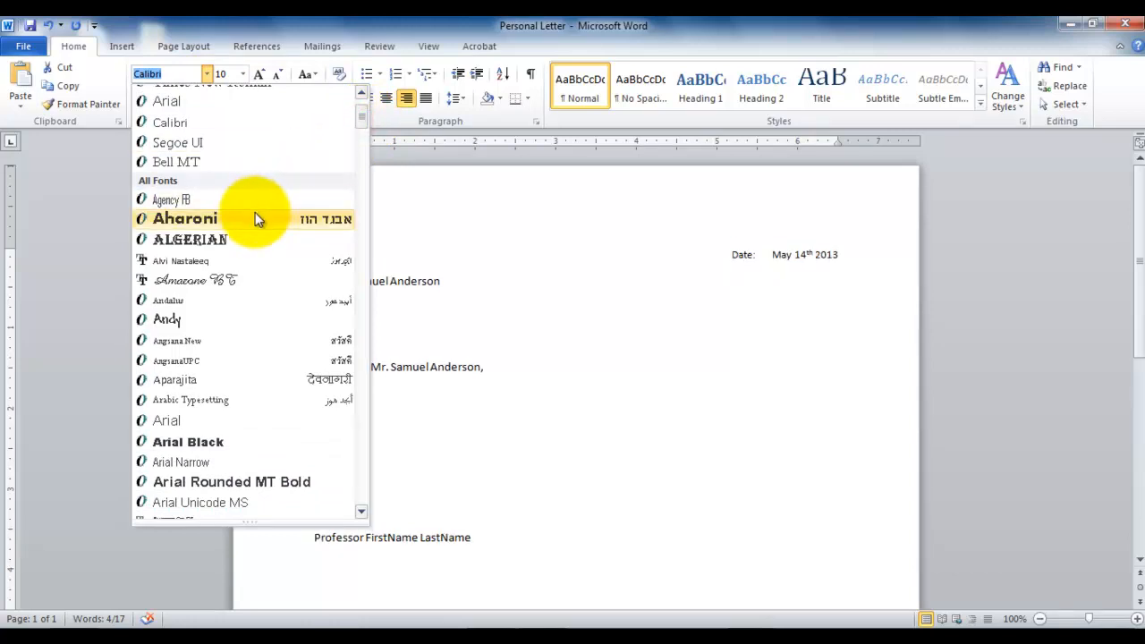
pyautogui.press('Escape')
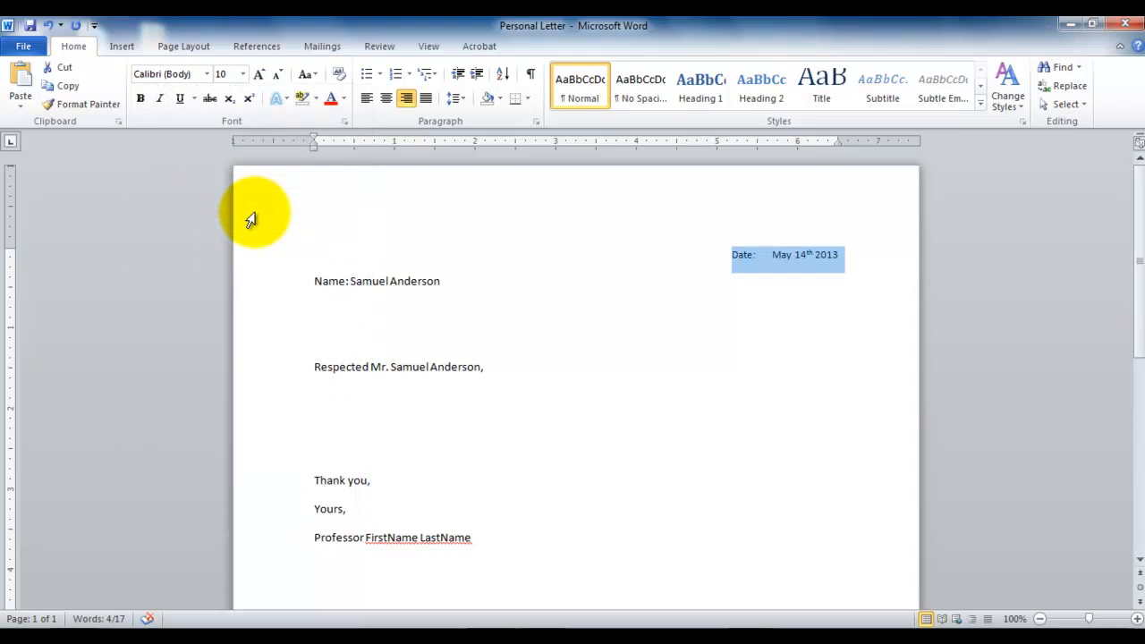
# Make the date line bold and italic.
pyautogui.click(143, 99)
pyautogui.click(160, 100)
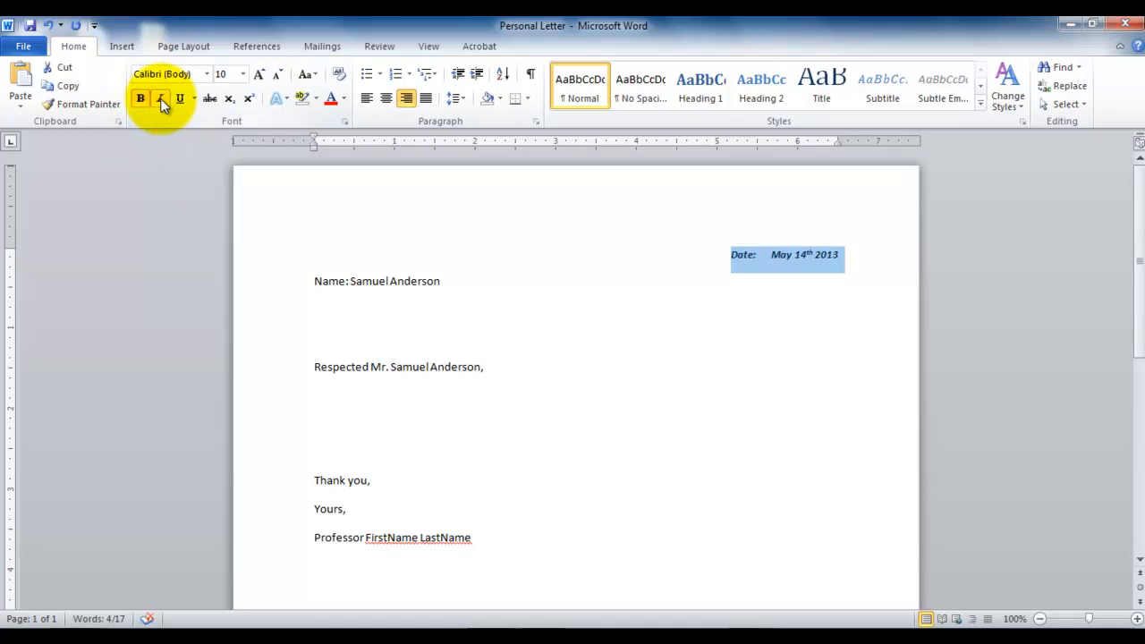
pyautogui.click(350, 281)
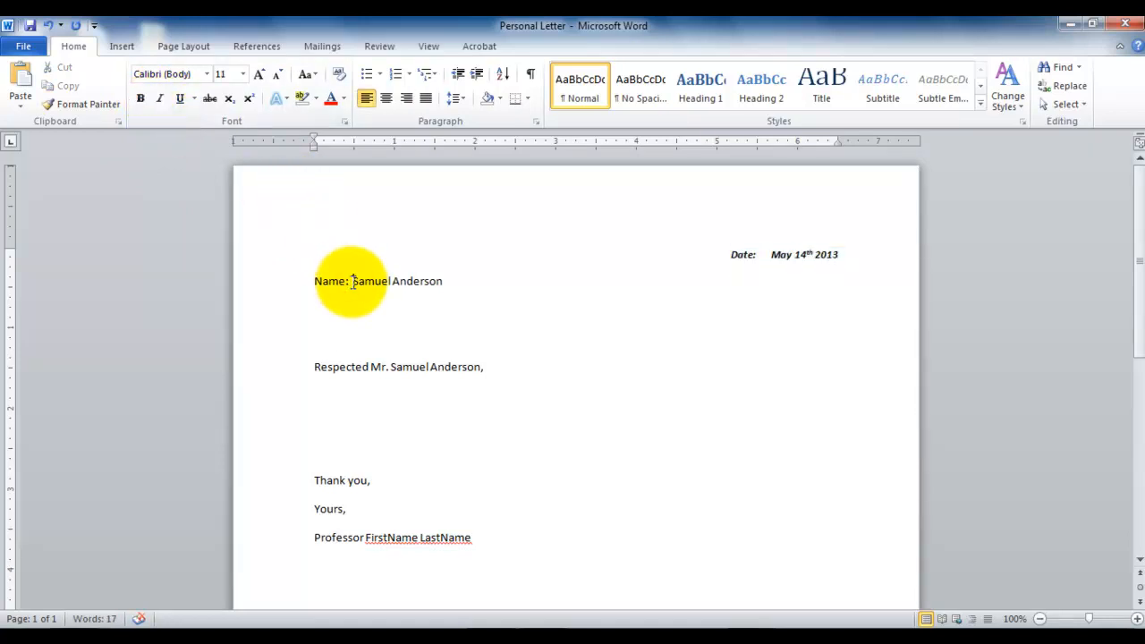
# Check the spacing and empty paragraphs of the letter by showing the formatting marks and hiding them again.
pyautogui.click(487, 287)
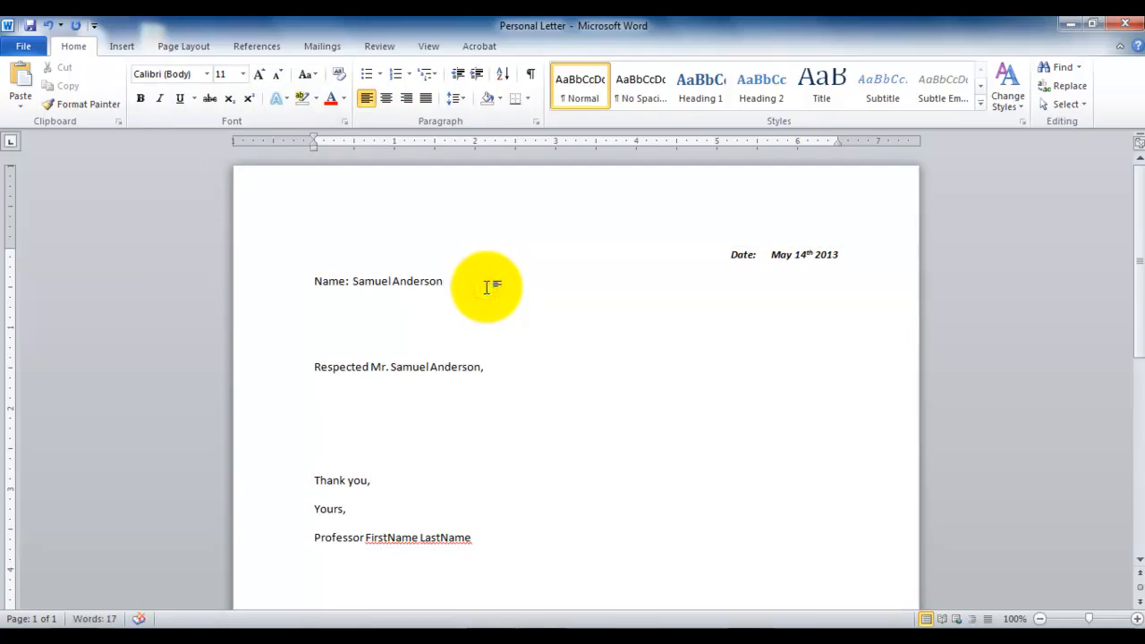
pyautogui.click(531, 74)
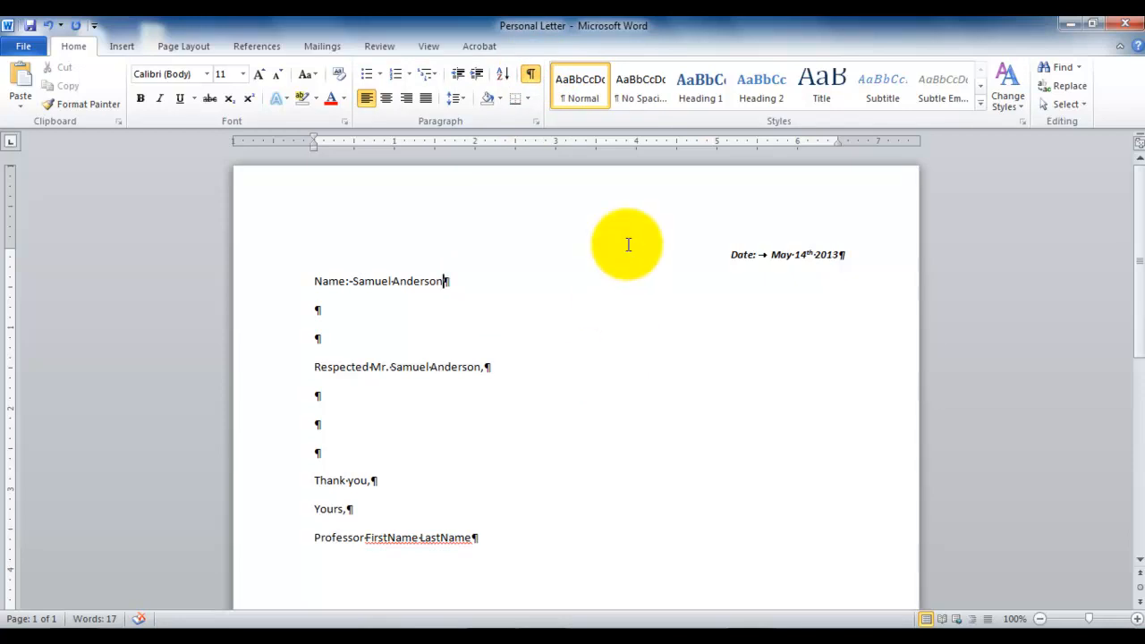
pyautogui.click(531, 75)
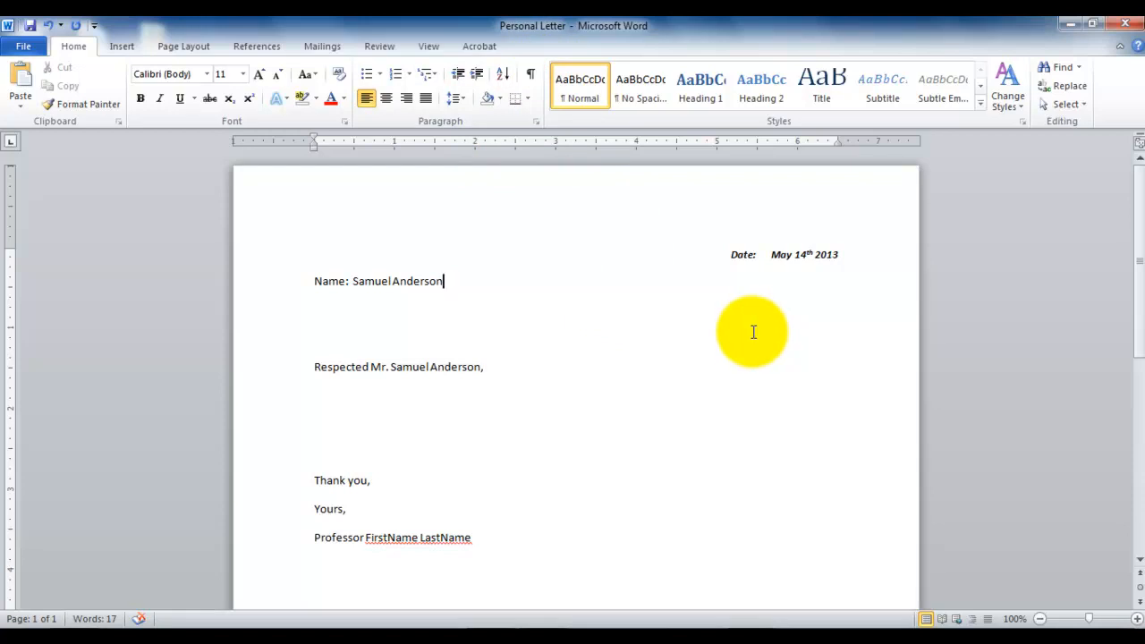
# Add an empty line above the date line and give it the Normal style with centered alignment.
pyautogui.click(731, 255)
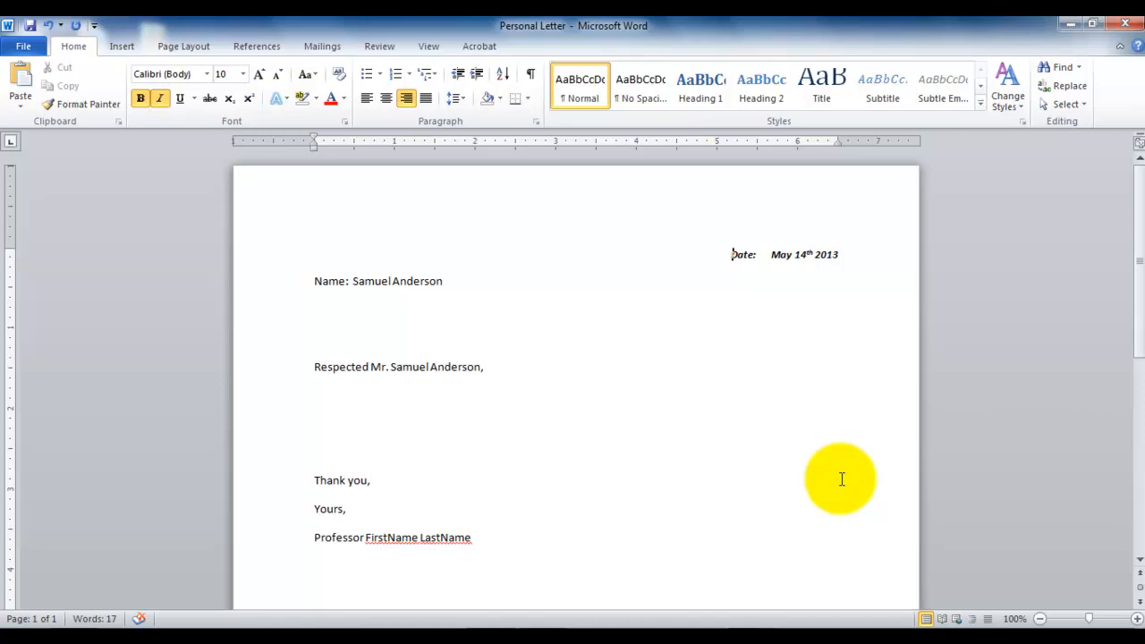
pyautogui.press('Return')
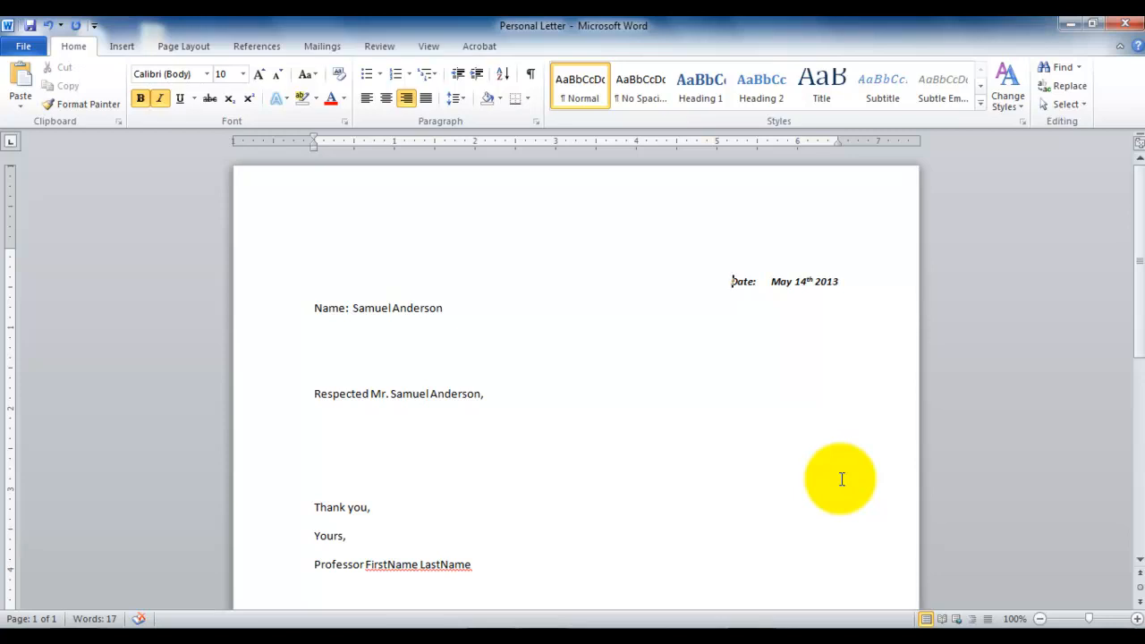
pyautogui.press('Up')
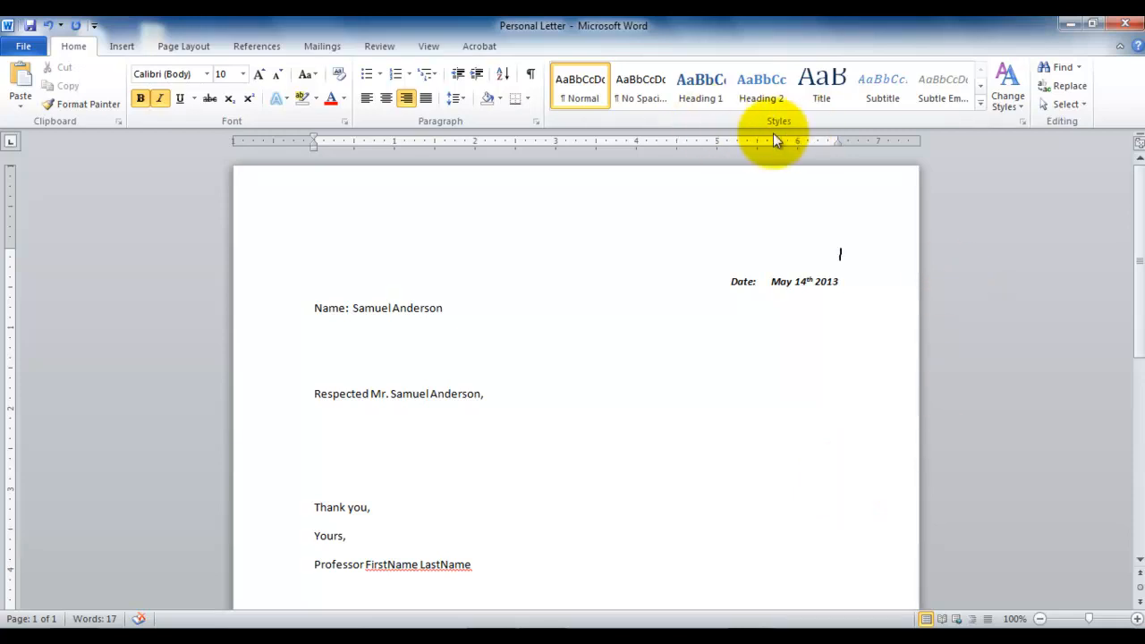
pyautogui.click(582, 82)
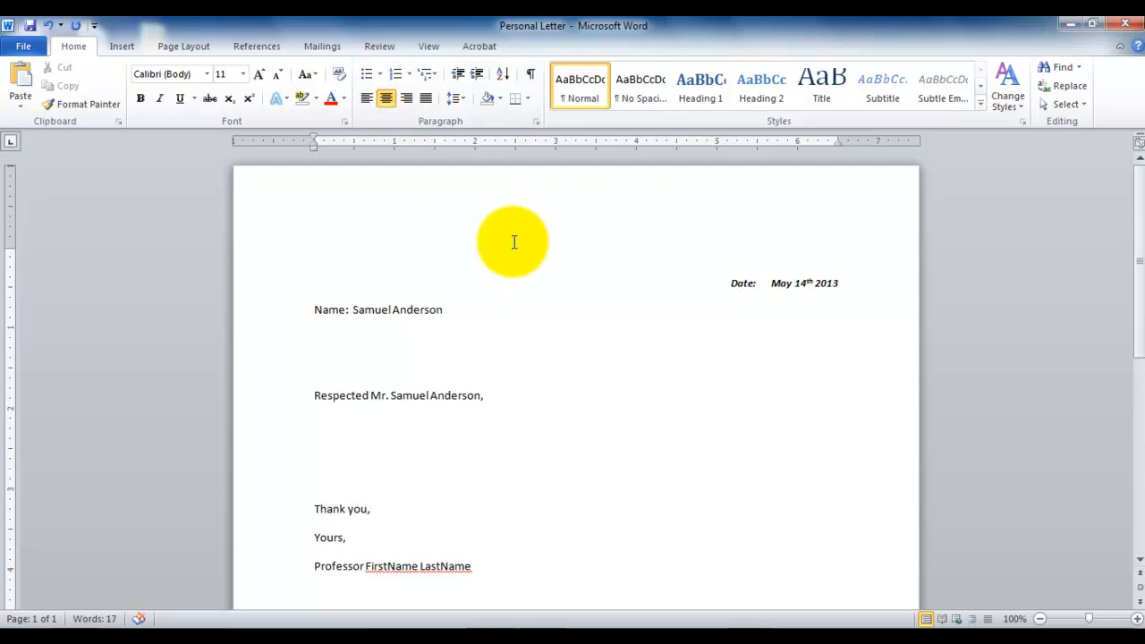
# Enter the heading "Personal Letter to" followed by the recipient's full name on the centered line above the date.
pyautogui.write('Personal Letter t')
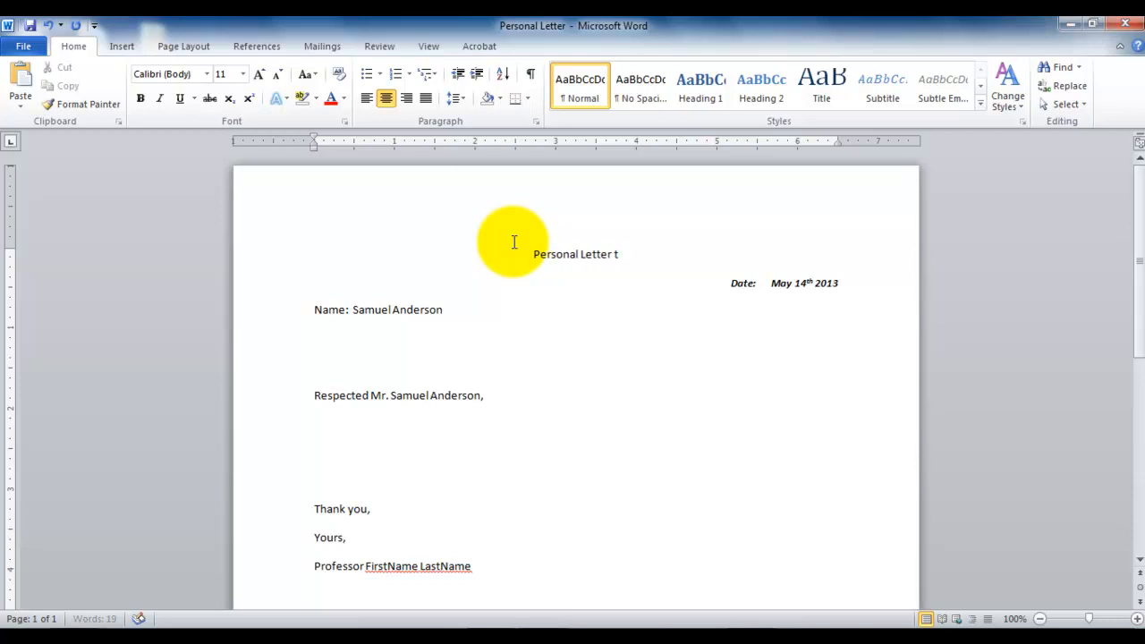
pyautogui.write('o Samuel')
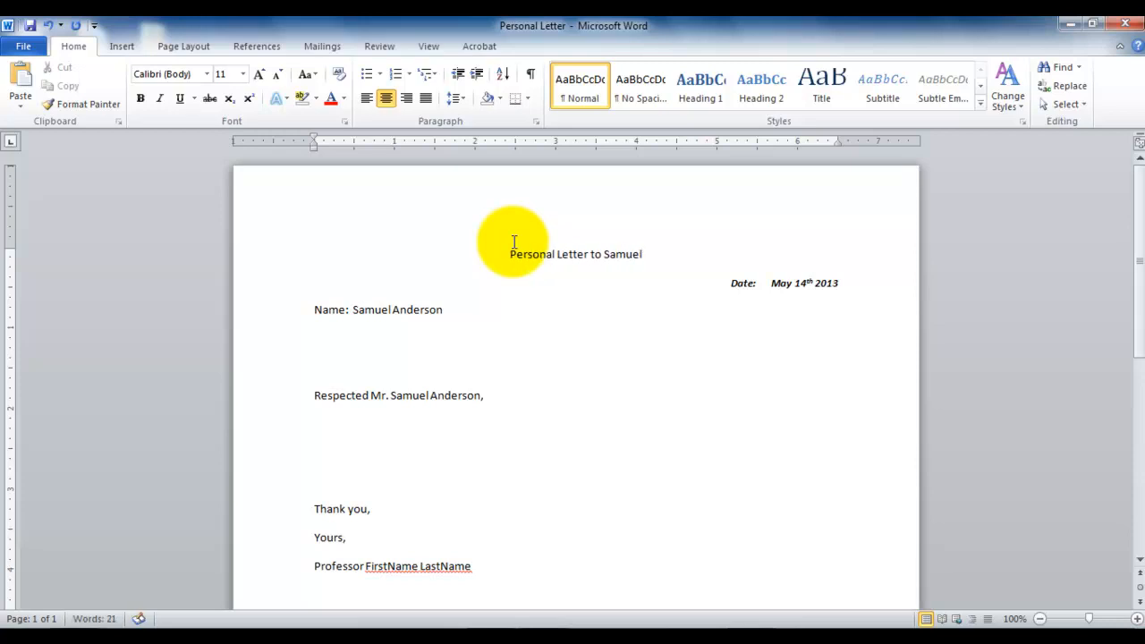
pyautogui.write(' Anderson')
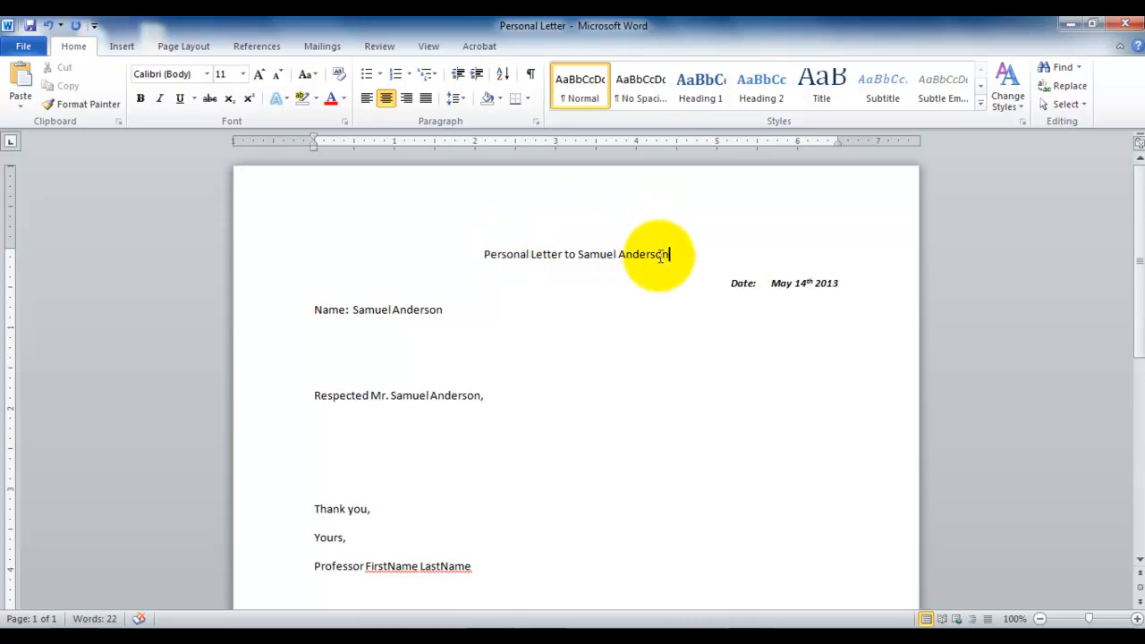
pyautogui.moveTo(671, 254); pyautogui.dragTo(495, 244)
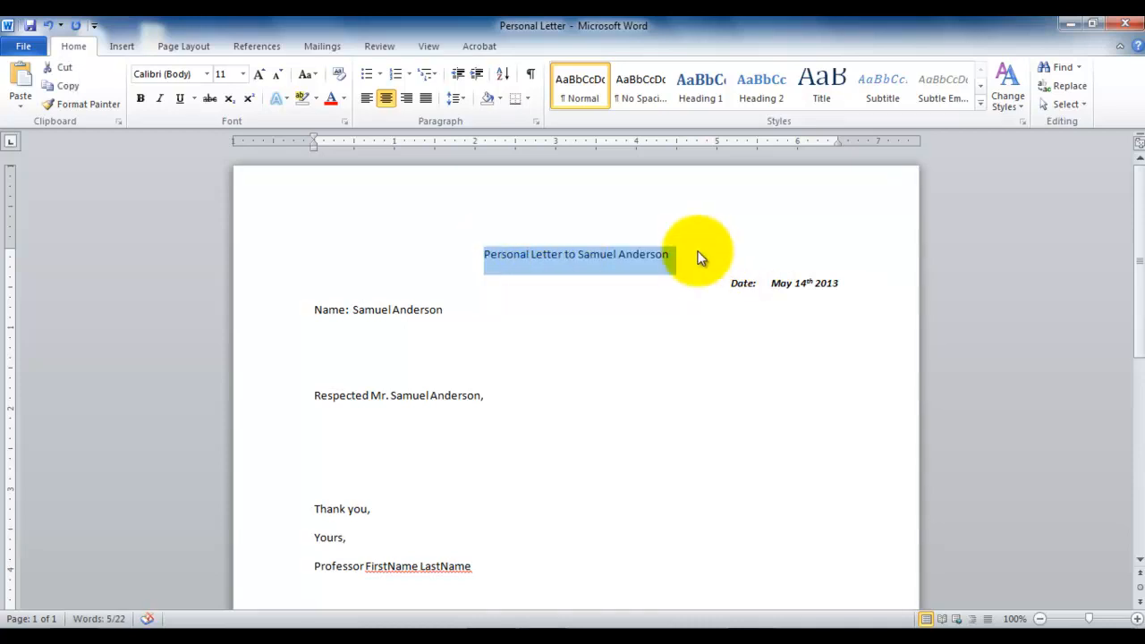
pyautogui.click(697, 252)
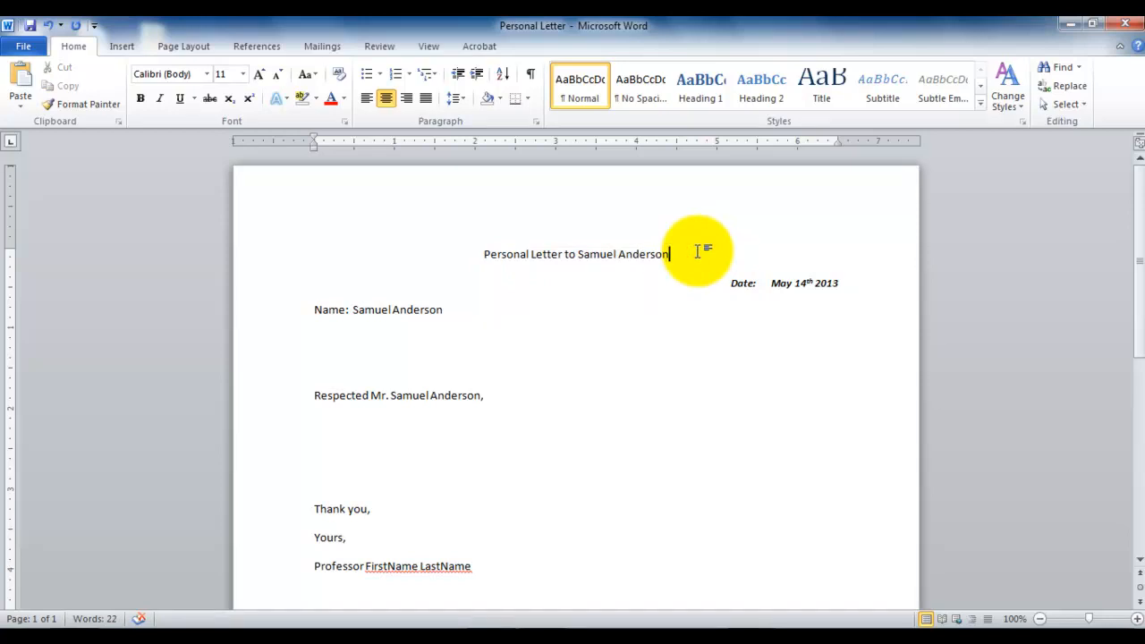
pyautogui.moveTo(696, 249); pyautogui.dragTo(474, 242)
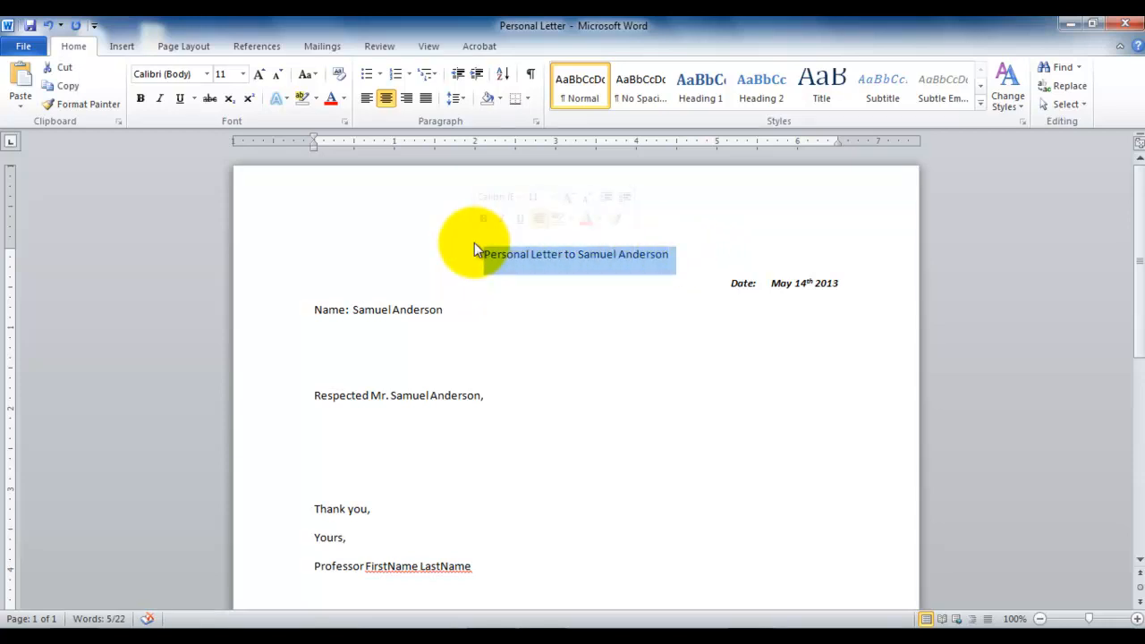
pyautogui.click(474, 242)
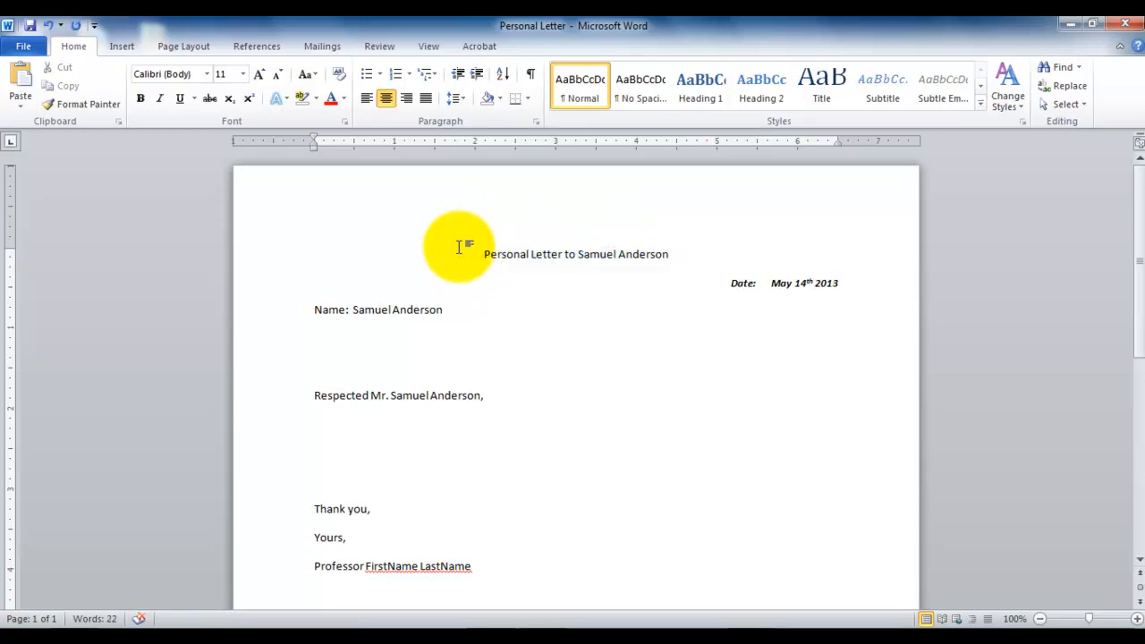
pyautogui.moveTo(459, 247); pyautogui.dragTo(666, 245)
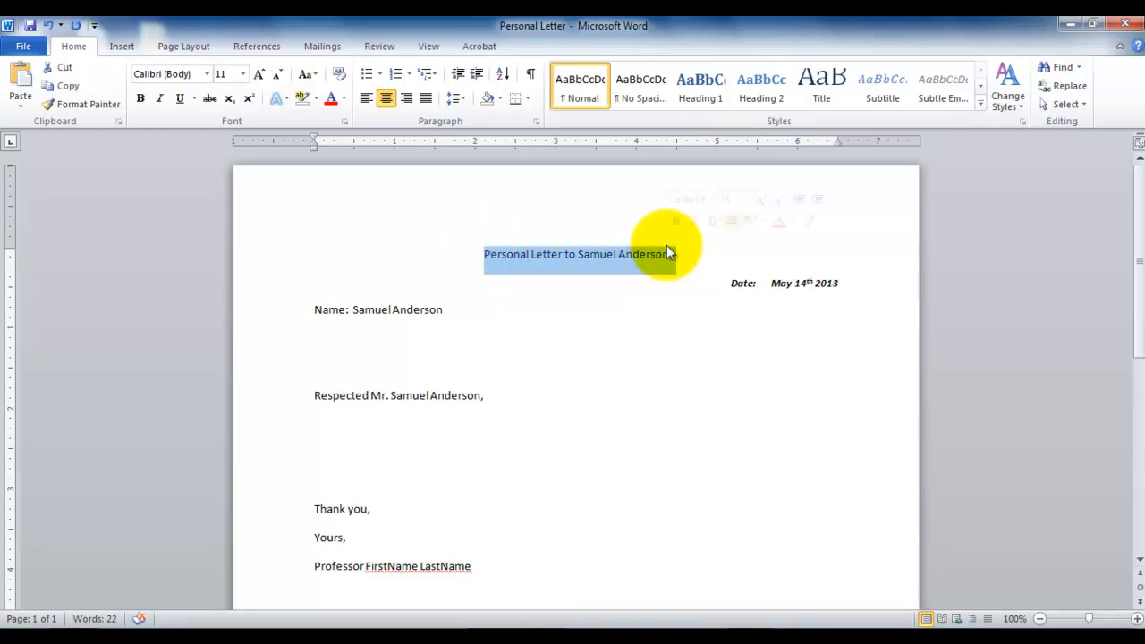
pyautogui.click(578, 251)
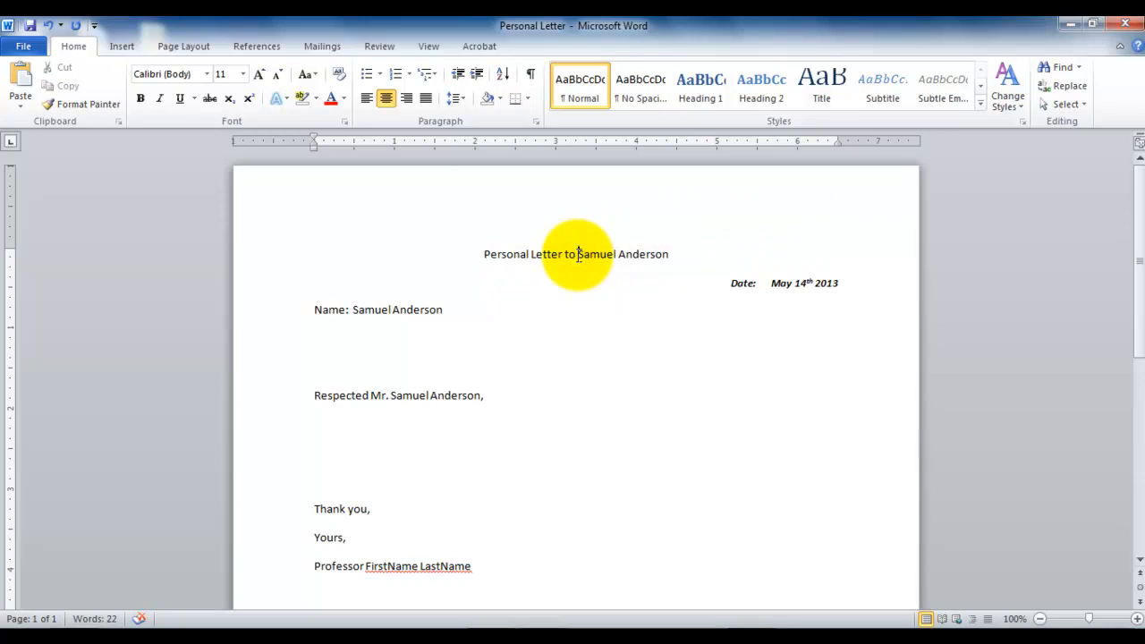
# Apply the Title style to the whole heading line and center it.
pyautogui.moveTo(578, 254); pyautogui.dragTo(471, 243)
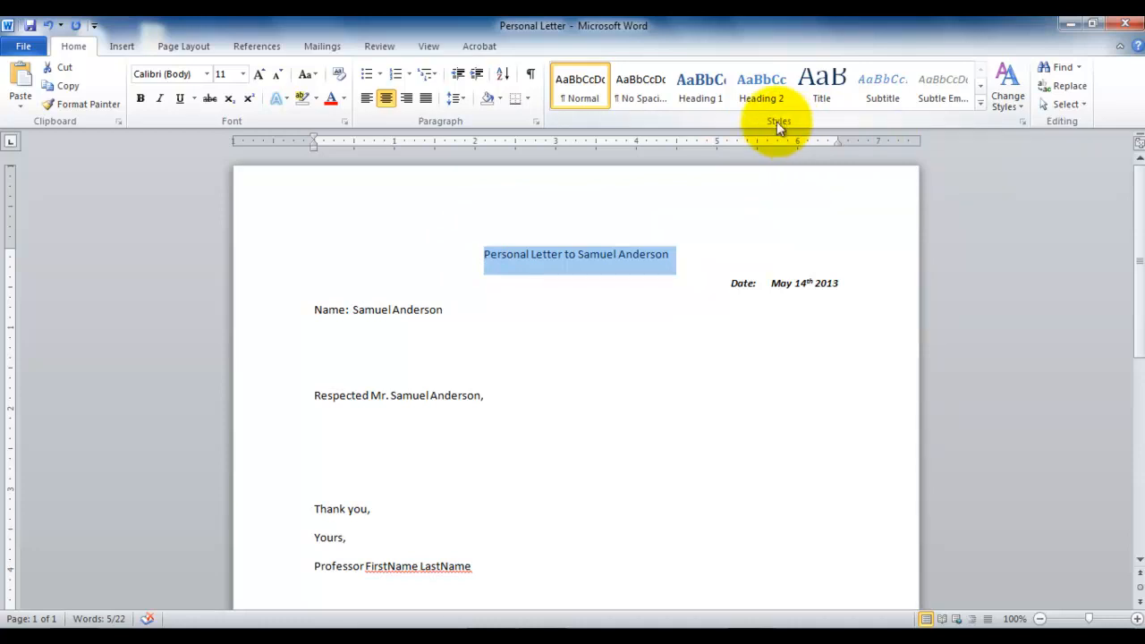
pyautogui.click(979, 89)
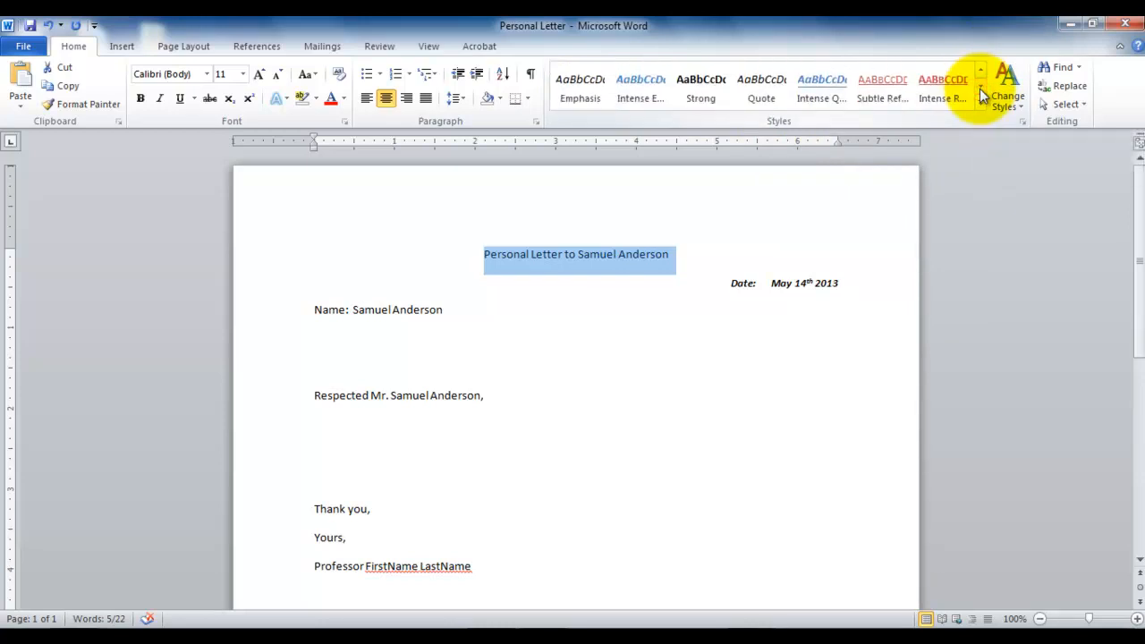
pyautogui.click(981, 73)
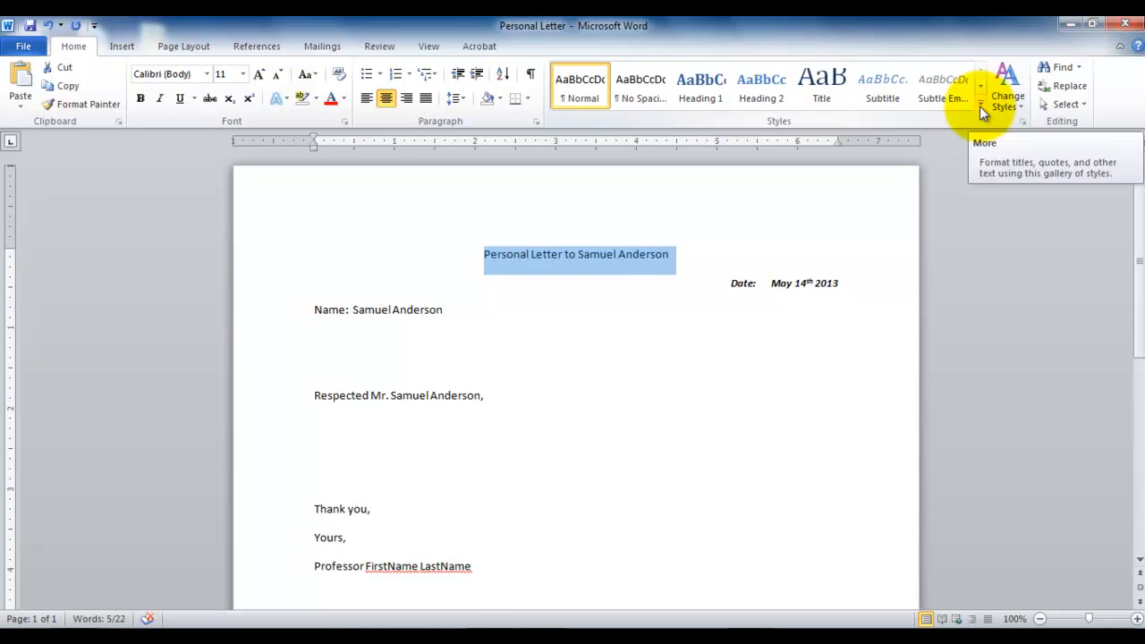
pyautogui.click(979, 105)
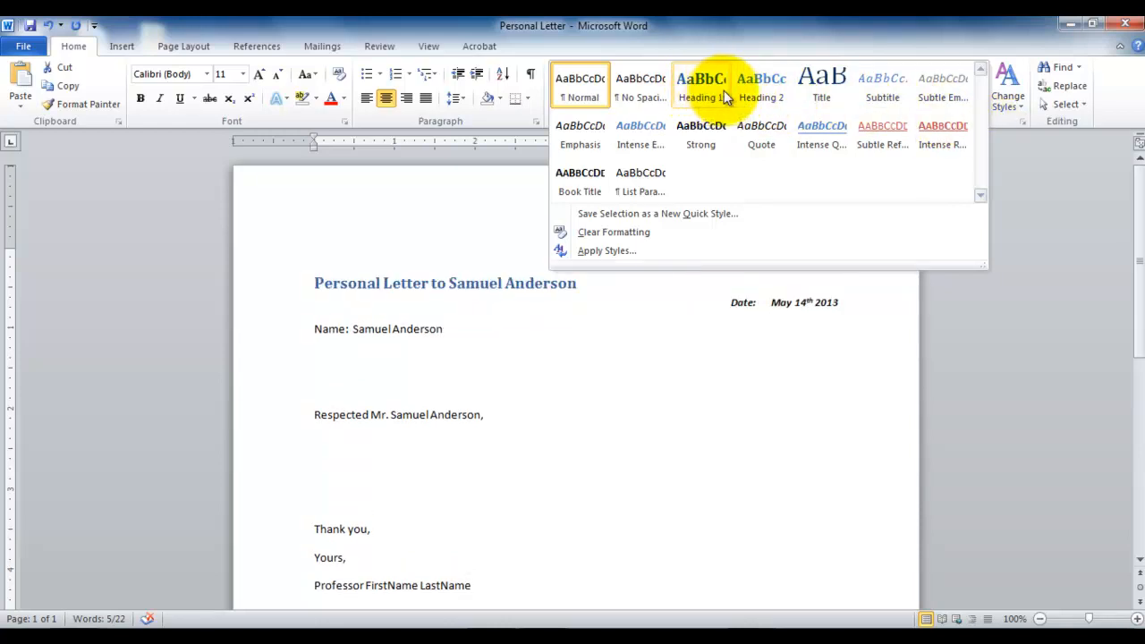
pyautogui.click(823, 97)
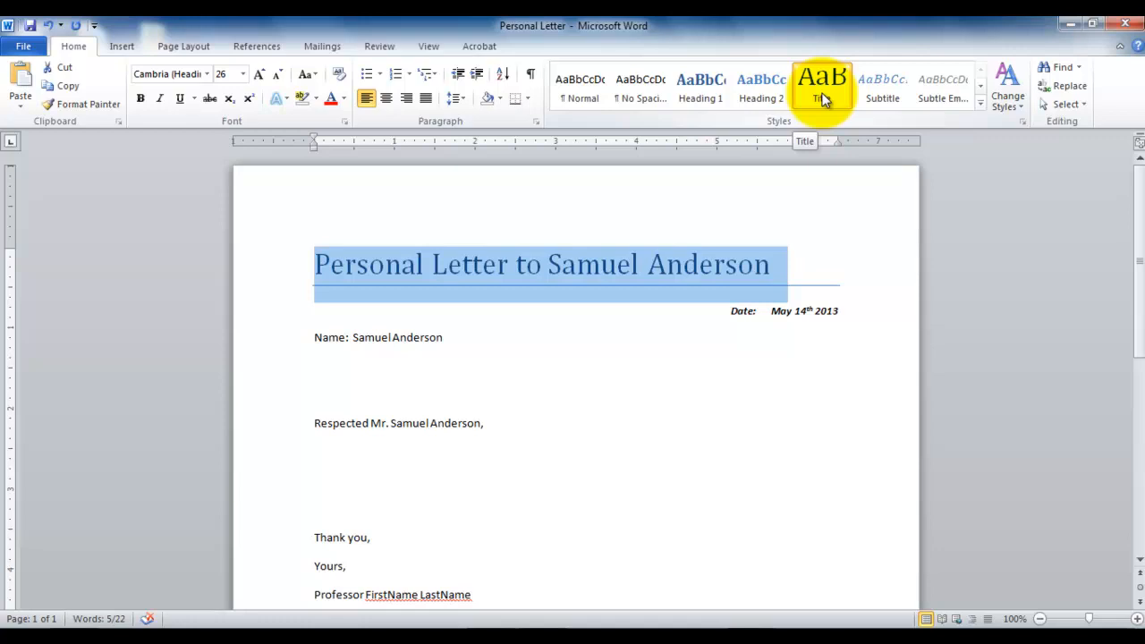
pyautogui.click(387, 98)
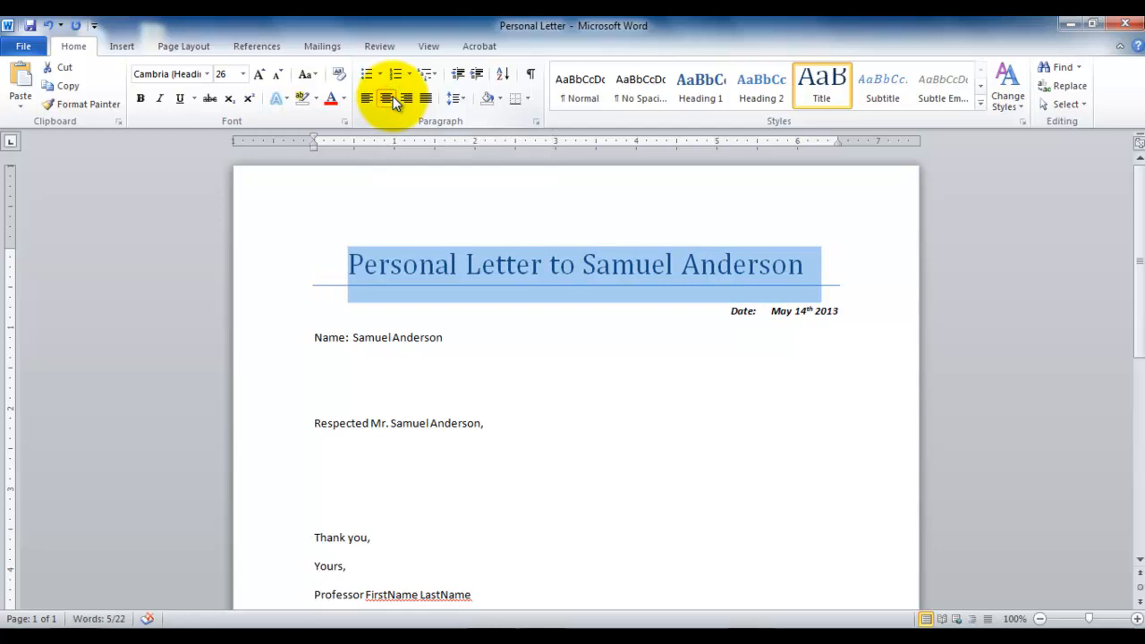
pyautogui.click(542, 410)
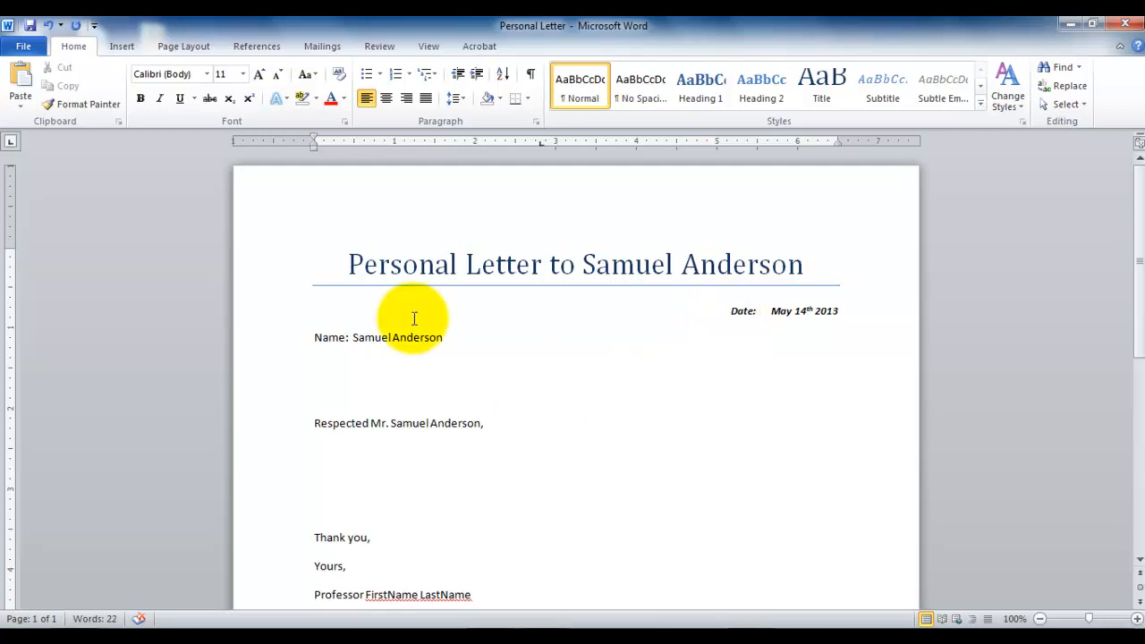
# Make the recipient's full name after the "Name:" label italic.
pyautogui.moveTo(462, 337); pyautogui.dragTo(371, 331)
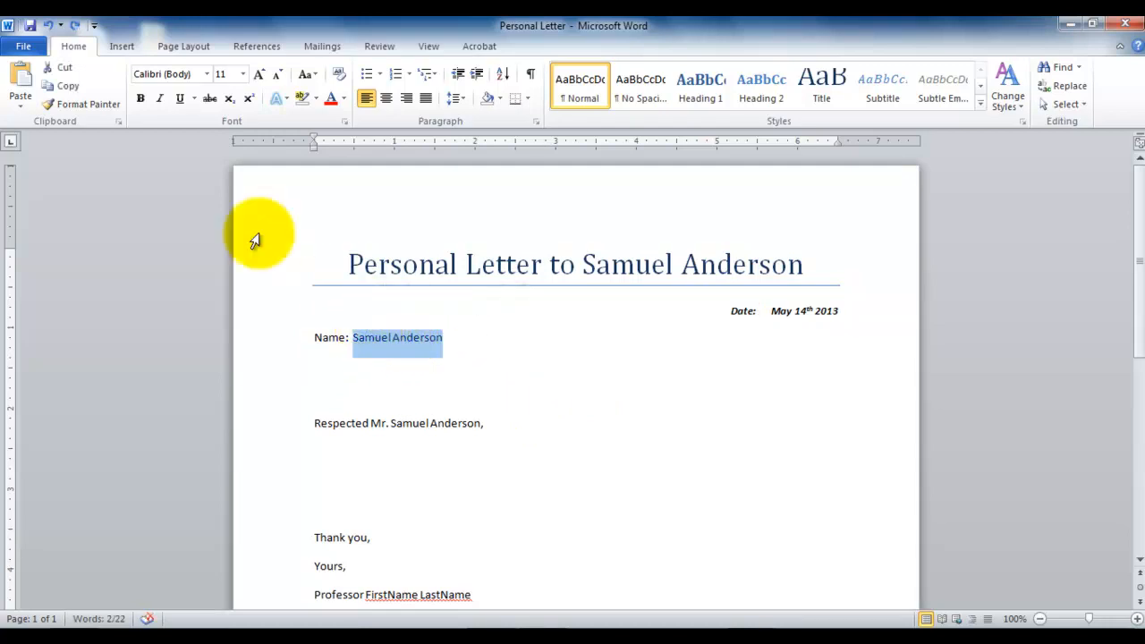
pyautogui.click(159, 98)
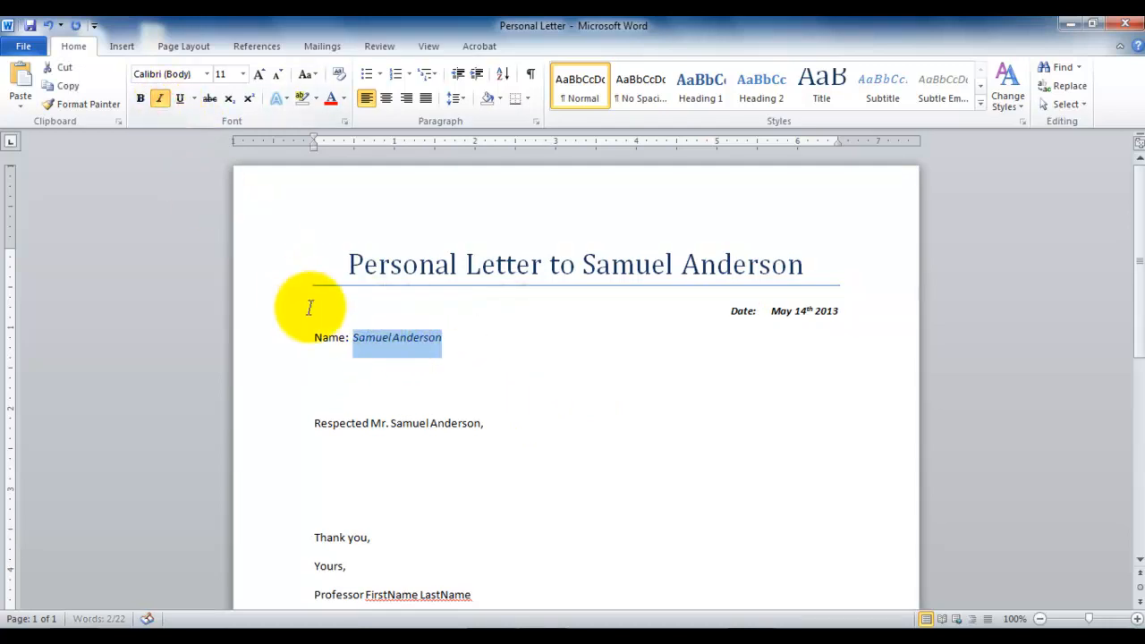
pyautogui.click(351, 337)
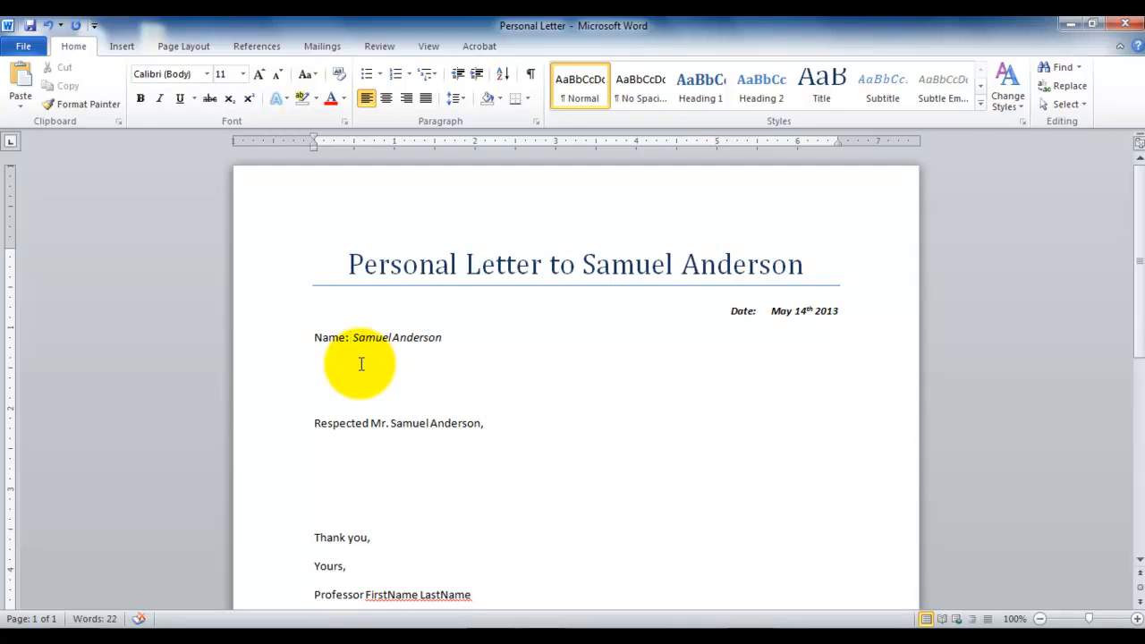
# Make the "Name:" label in front of the recipient's name bold.
pyautogui.moveTo(349, 337); pyautogui.dragTo(325, 340)
pyautogui.click(355, 337)
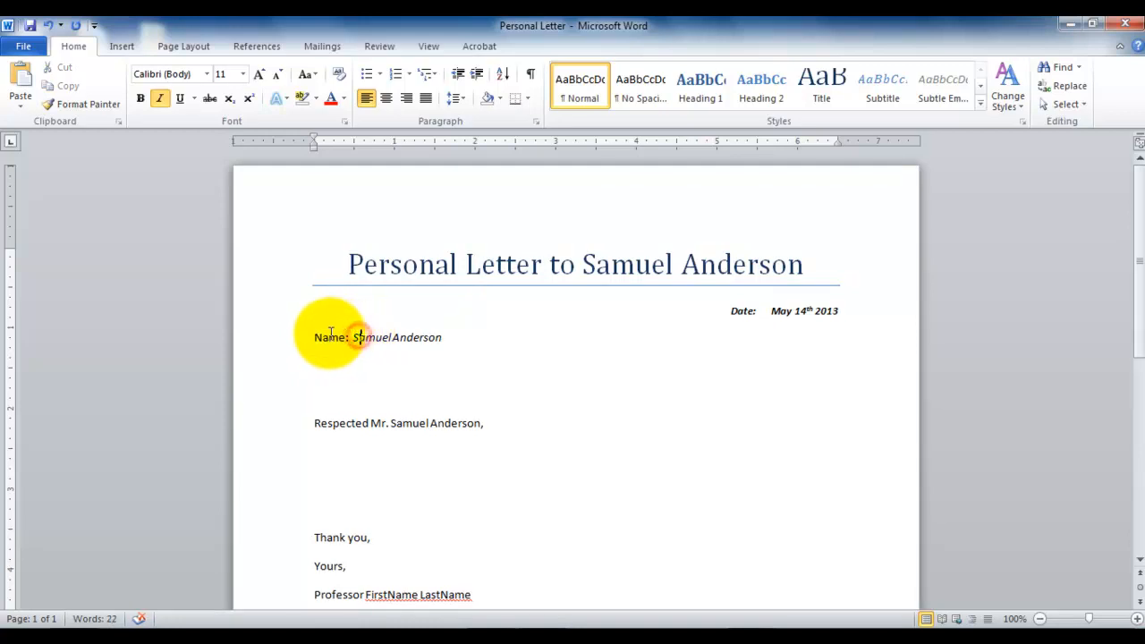
pyautogui.doubleClick(330, 336)
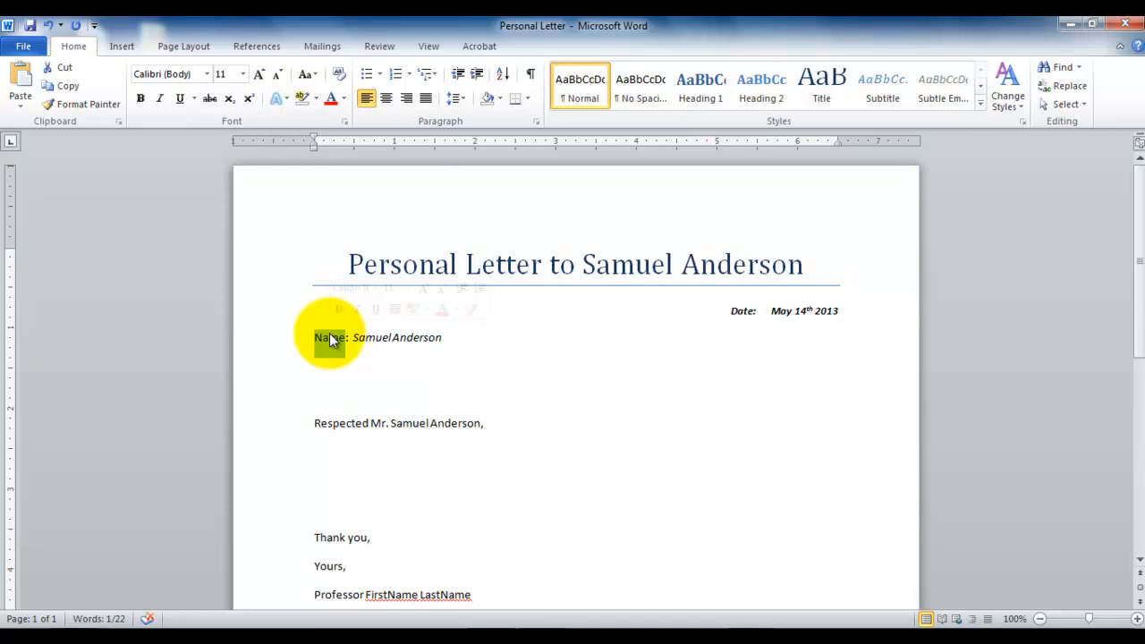
pyautogui.click(139, 99)
pyautogui.click(539, 340)
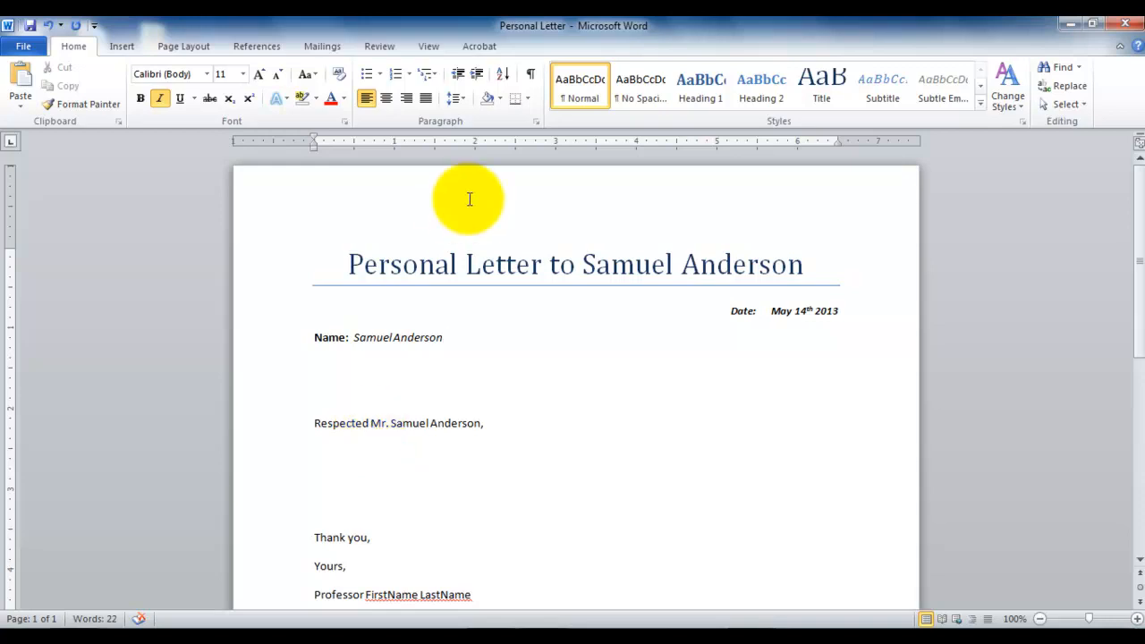
# Review the paragraph marks around the name and salutation lines by briefly displaying the formatting marks.
pyautogui.click(530, 78)
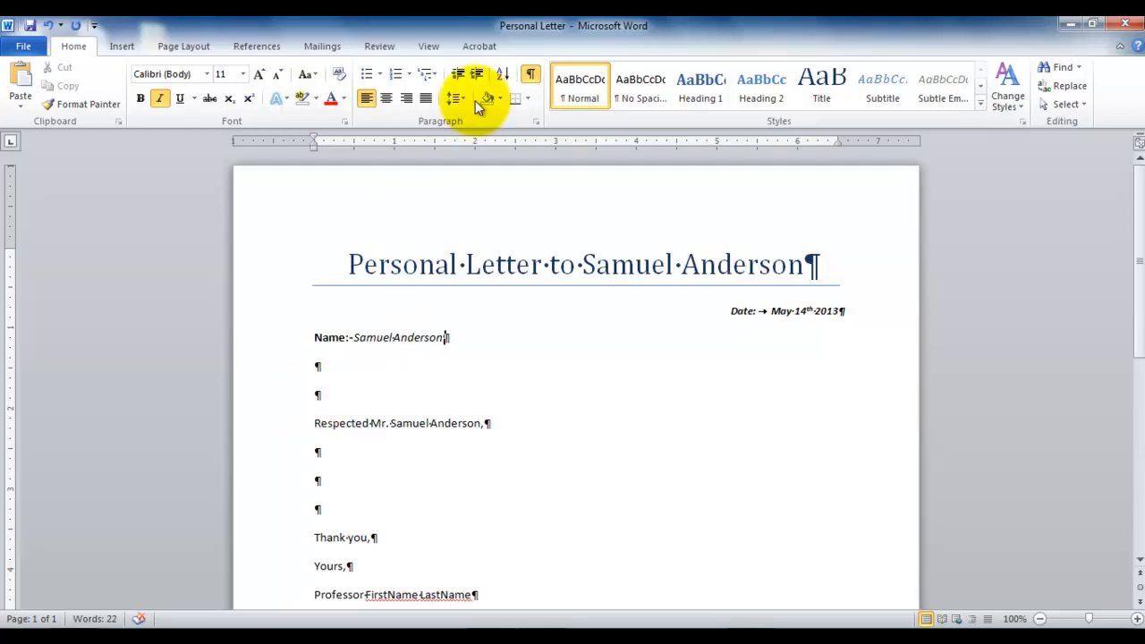
pyautogui.click(530, 75)
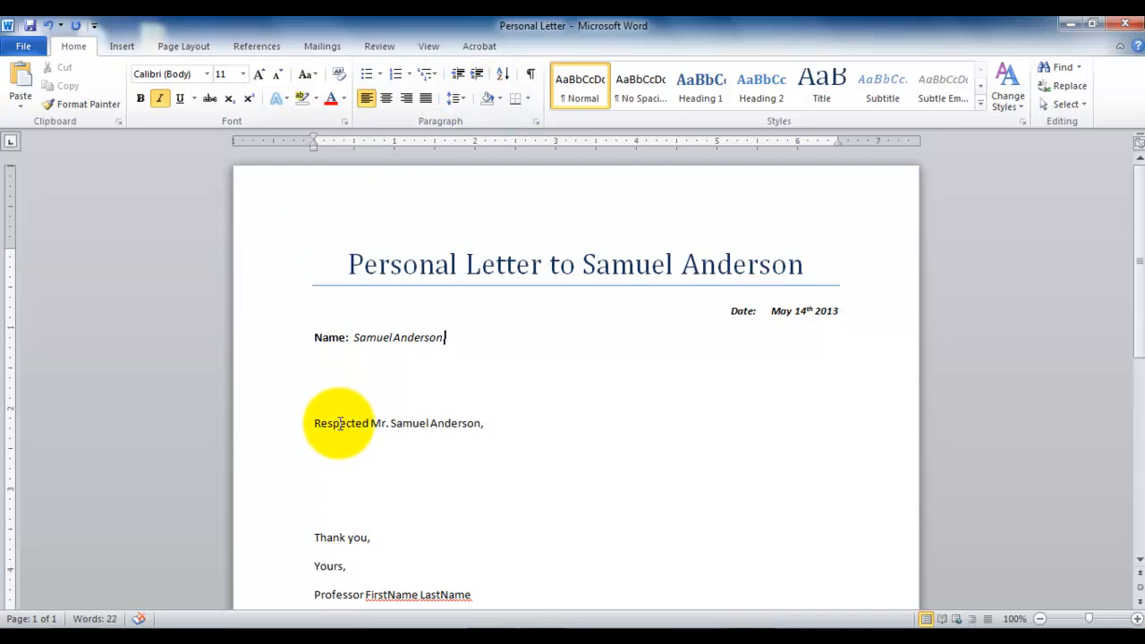
# Format the whole salutation line as italic Times New Roman text in red.
pyautogui.tripleClick(340, 423)
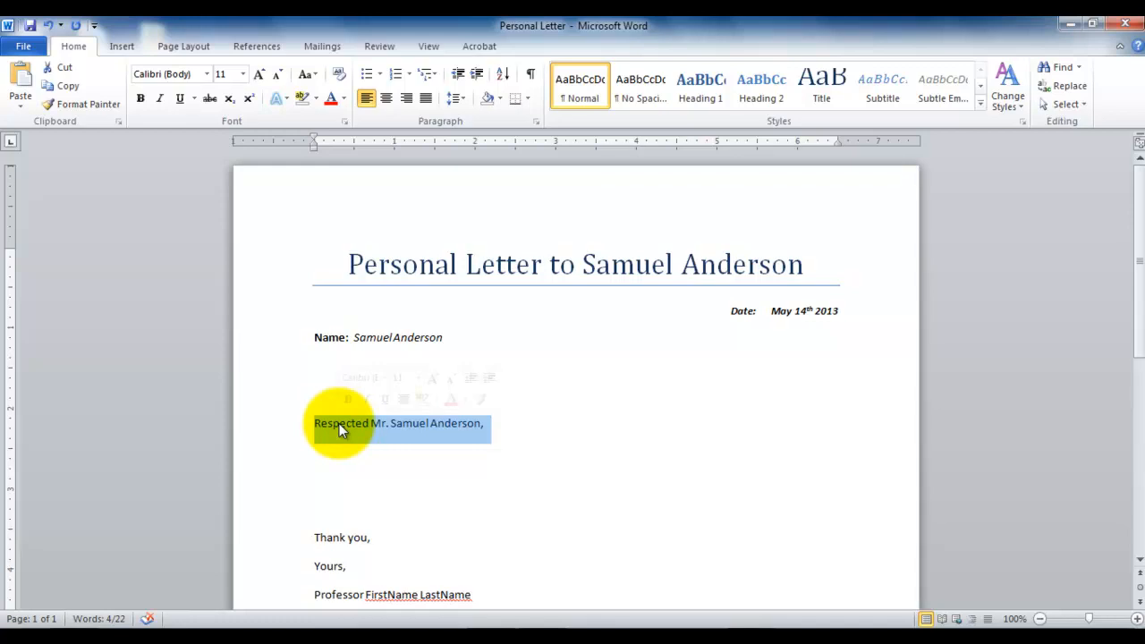
pyautogui.click(159, 98)
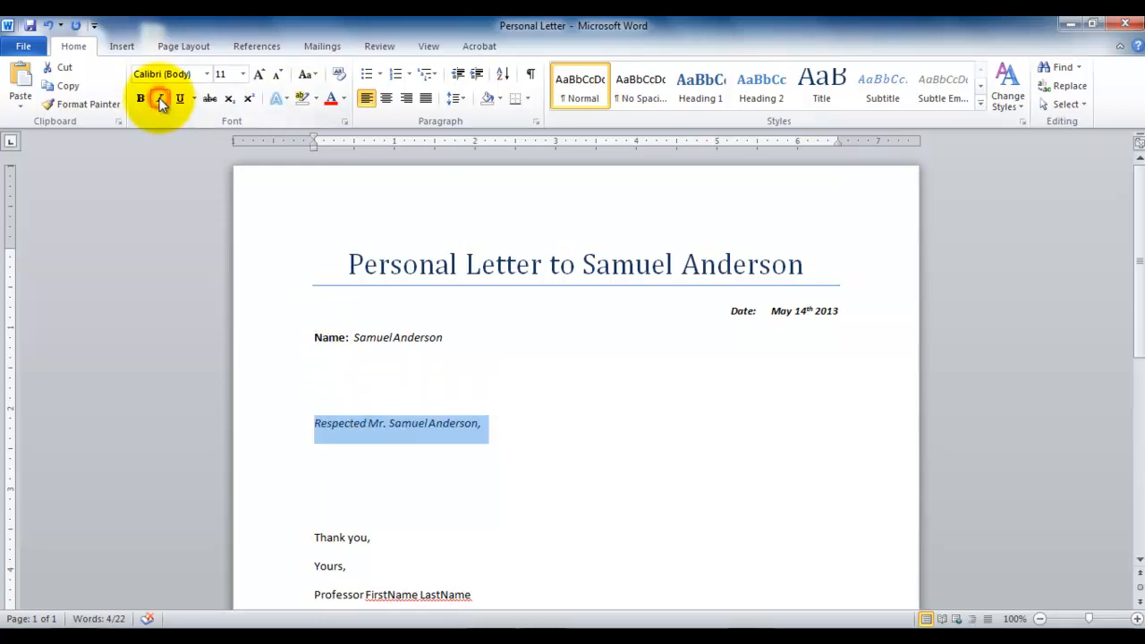
pyautogui.click(206, 74)
pyautogui.click(214, 189)
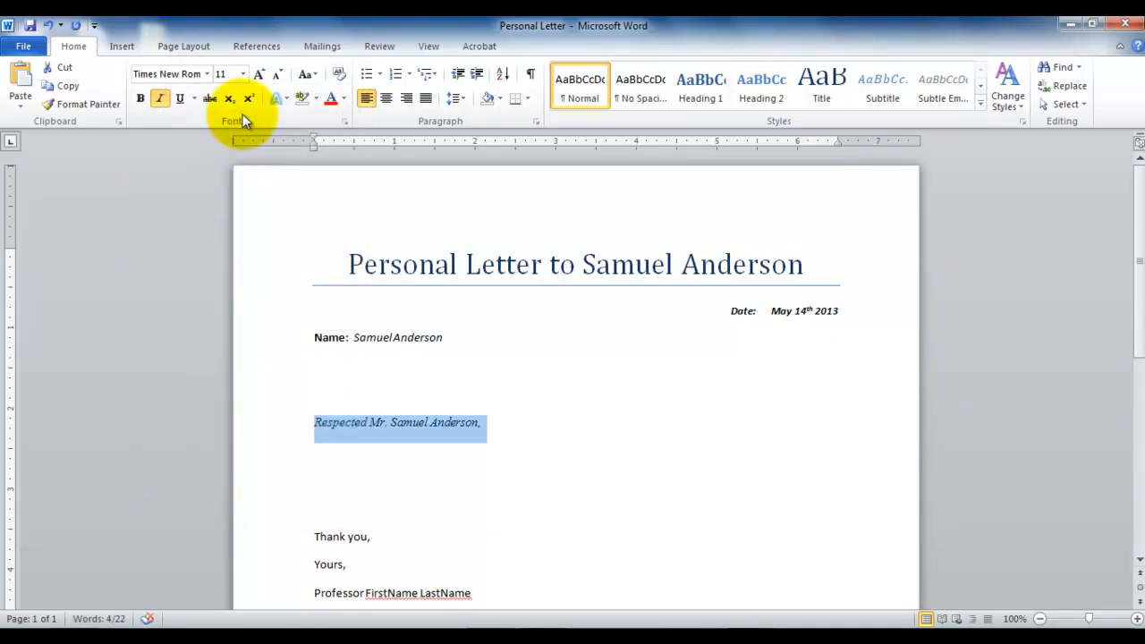
pyautogui.click(330, 102)
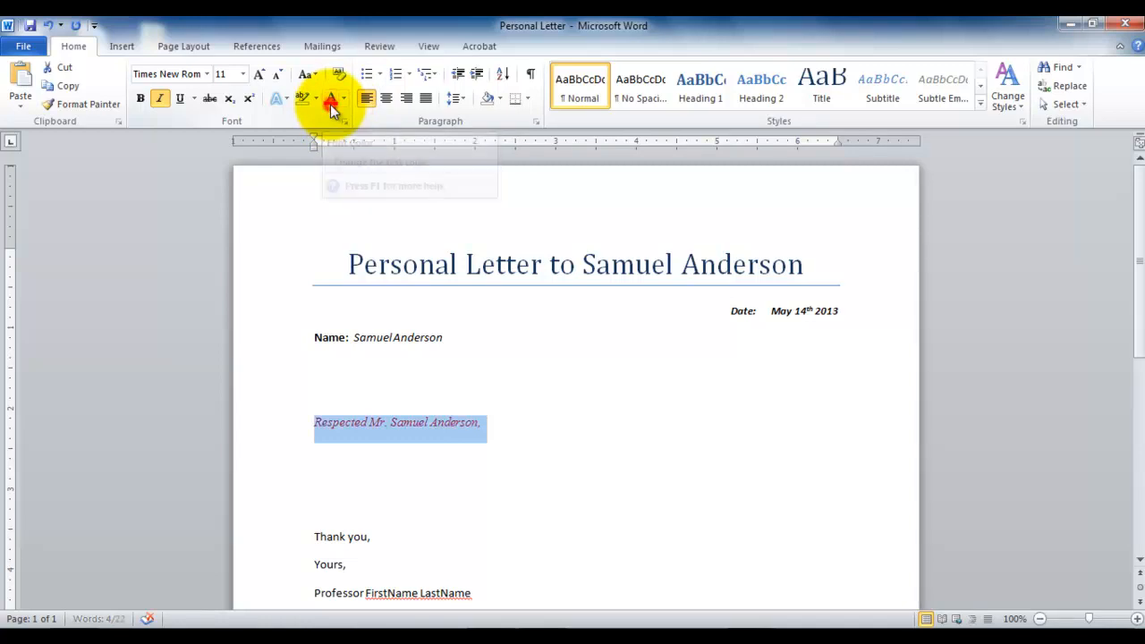
# Recolor the whole salutation line with a custom darker blue font color of RGB 28, 131, 168.
pyautogui.click(569, 471)
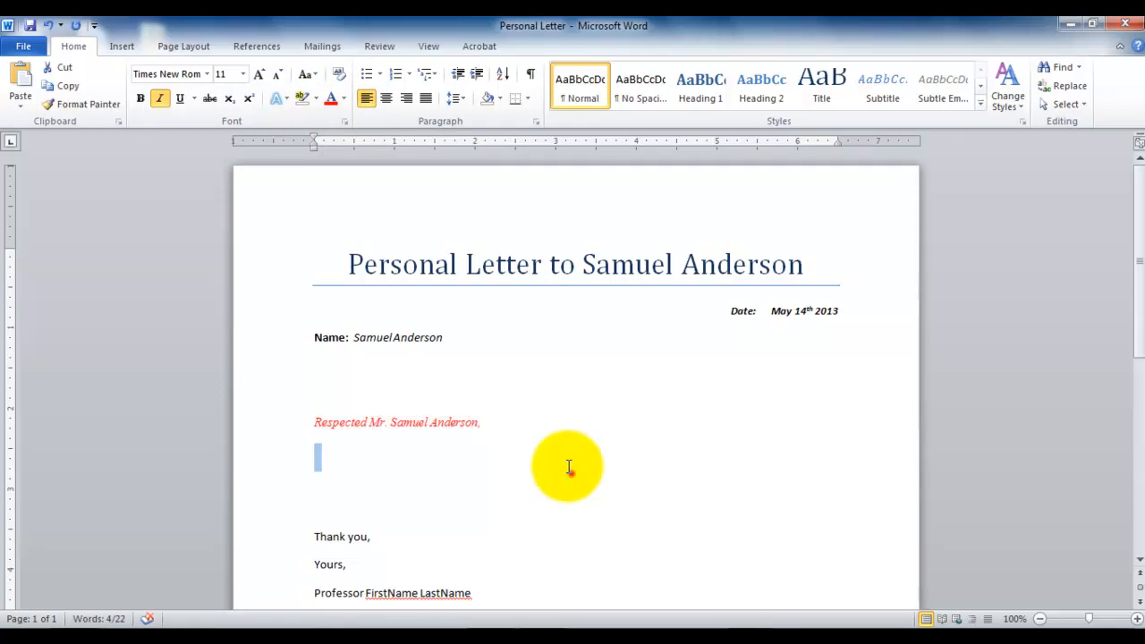
pyautogui.tripleClick(466, 432)
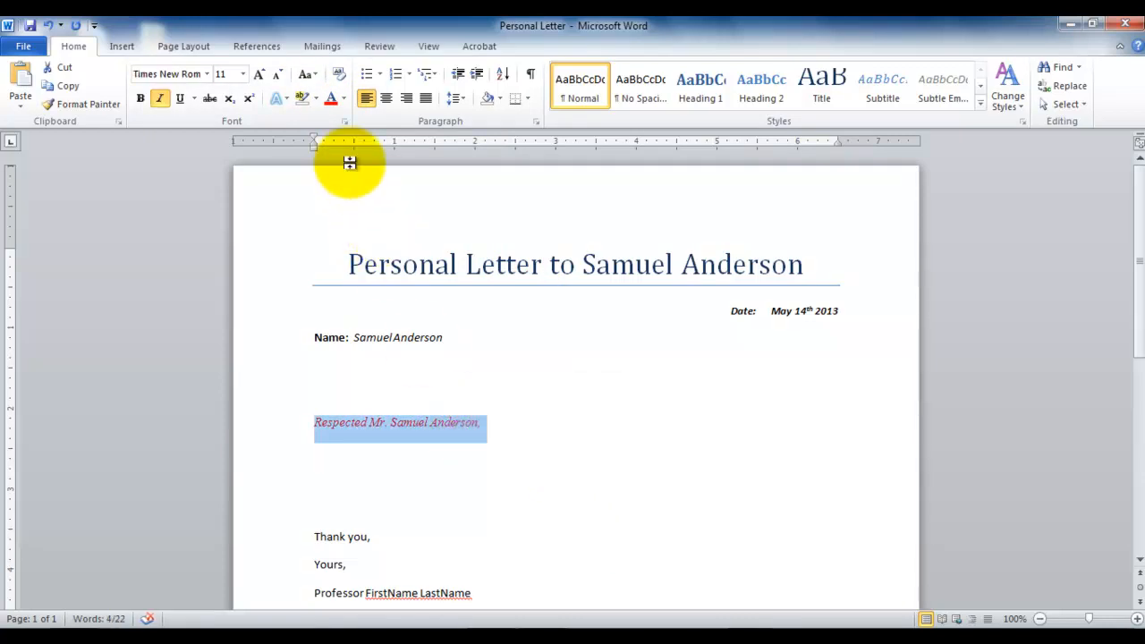
pyautogui.click(342, 99)
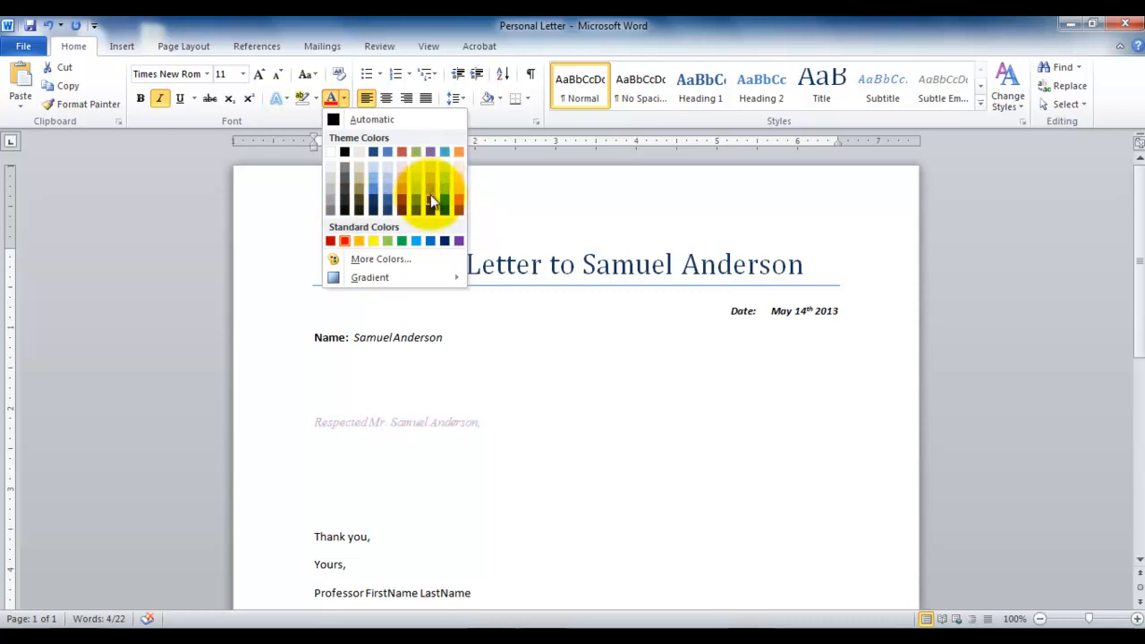
pyautogui.moveTo(383, 281)
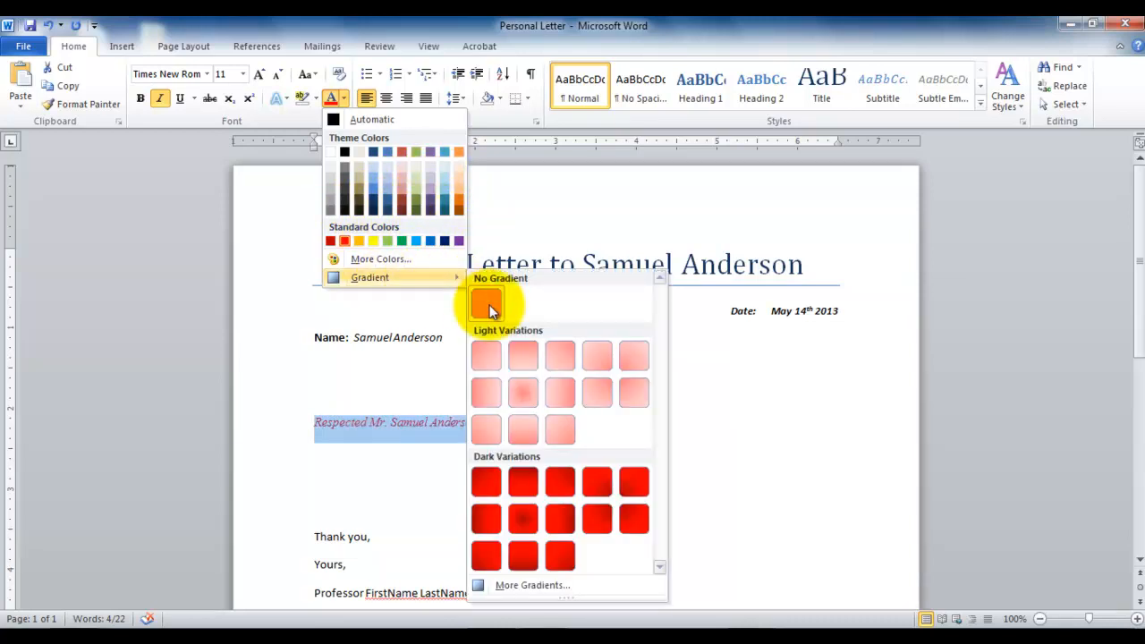
pyautogui.click(403, 259)
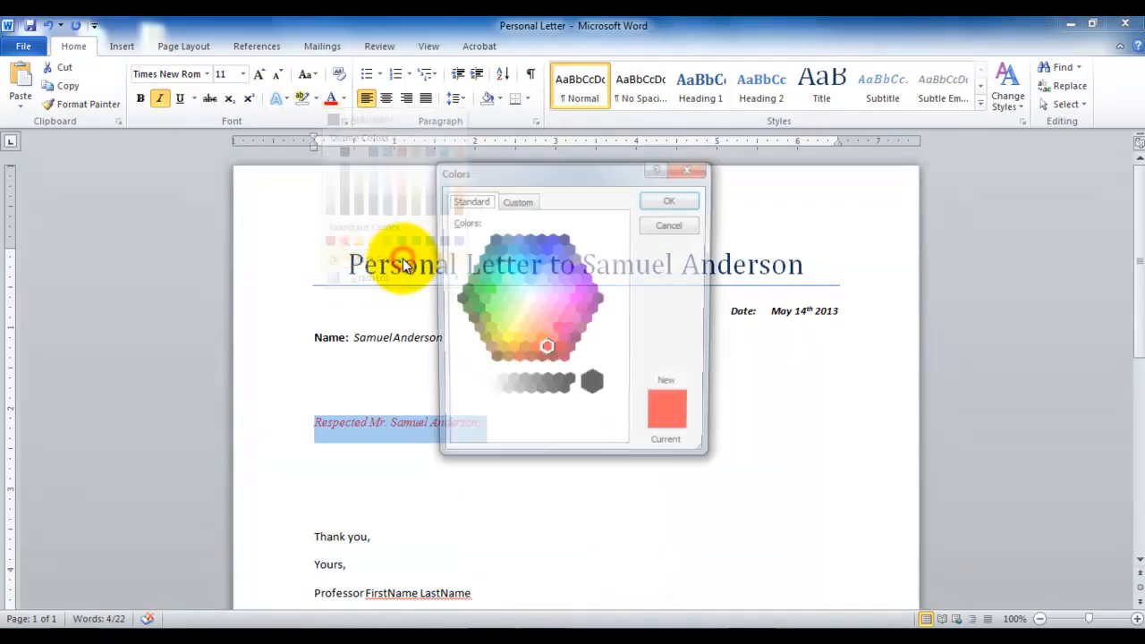
pyautogui.moveTo(536, 171); pyautogui.dragTo(685, 194)
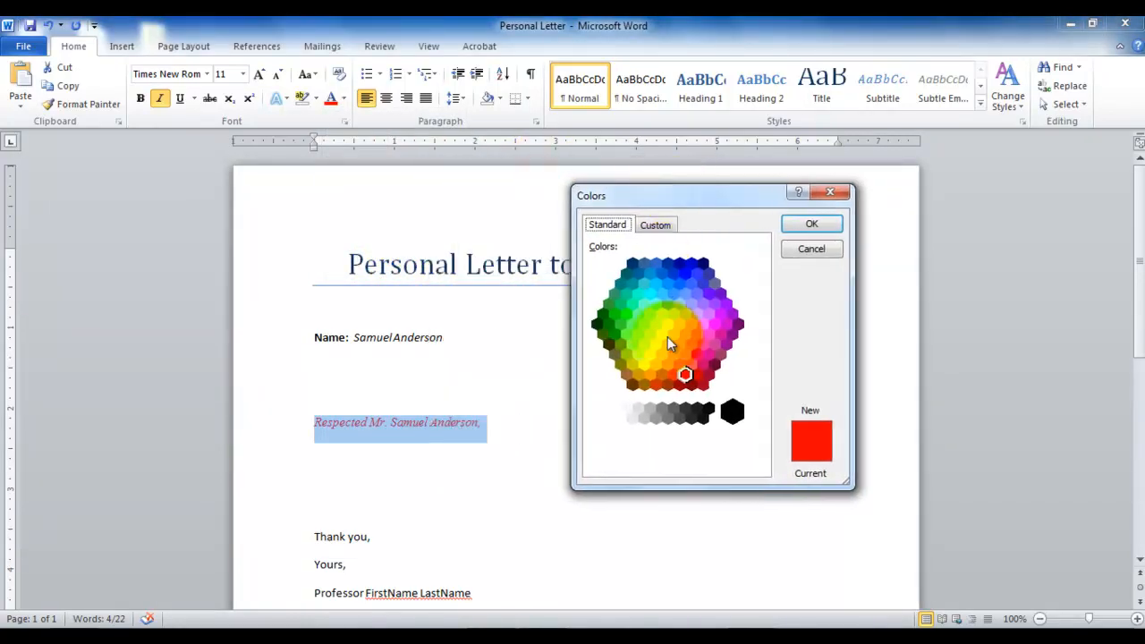
pyautogui.click(654, 227)
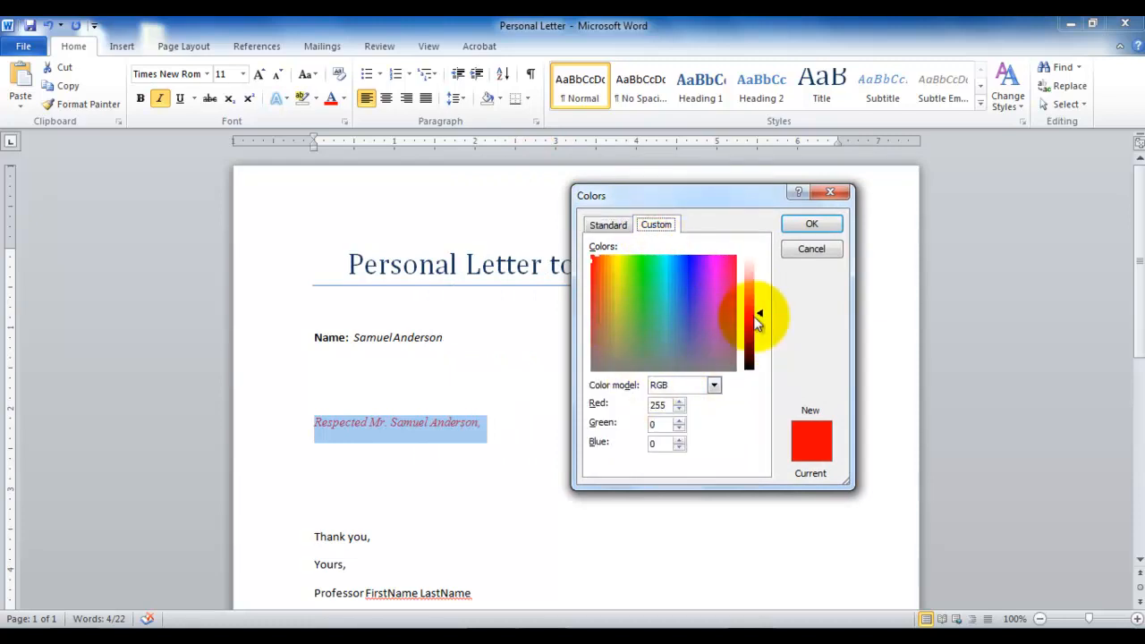
pyautogui.moveTo(756, 324); pyautogui.dragTo(757, 325)
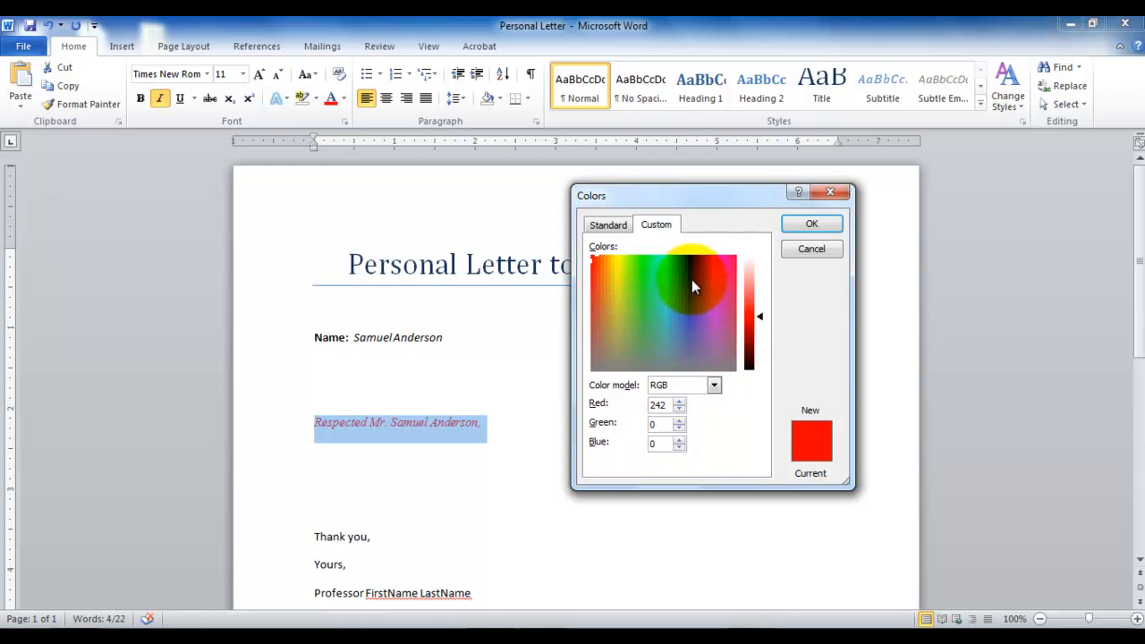
pyautogui.click(669, 288)
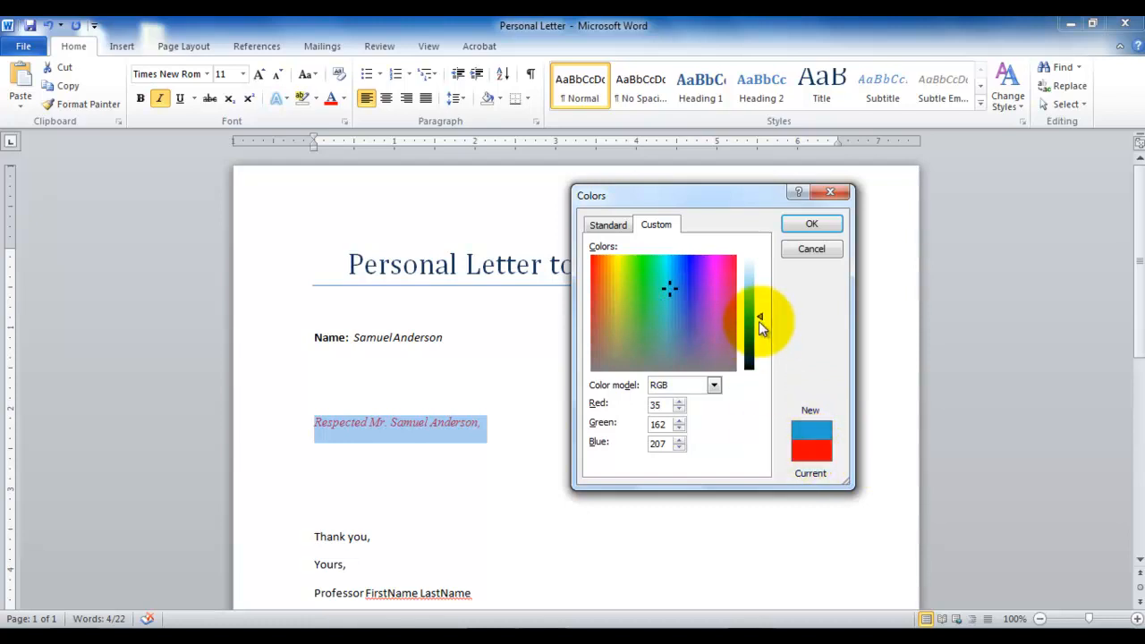
pyautogui.moveTo(760, 317)
pyautogui.mouseDown()
pyautogui.moveTo(759, 295)
pyautogui.moveTo(759, 331)
pyautogui.mouseUp()
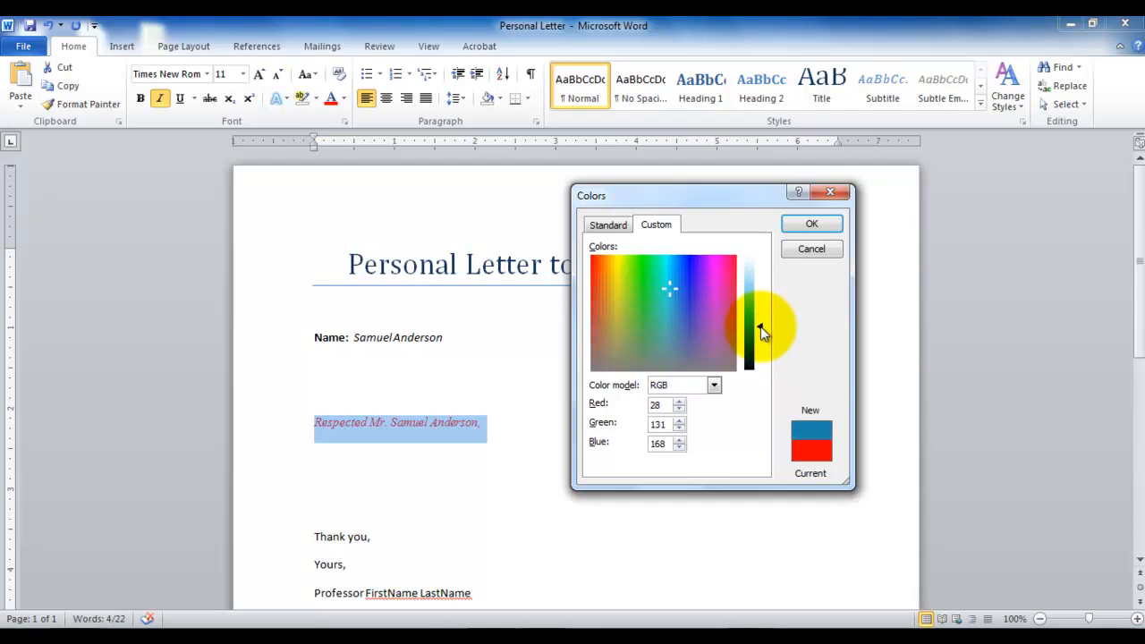
pyautogui.click(622, 227)
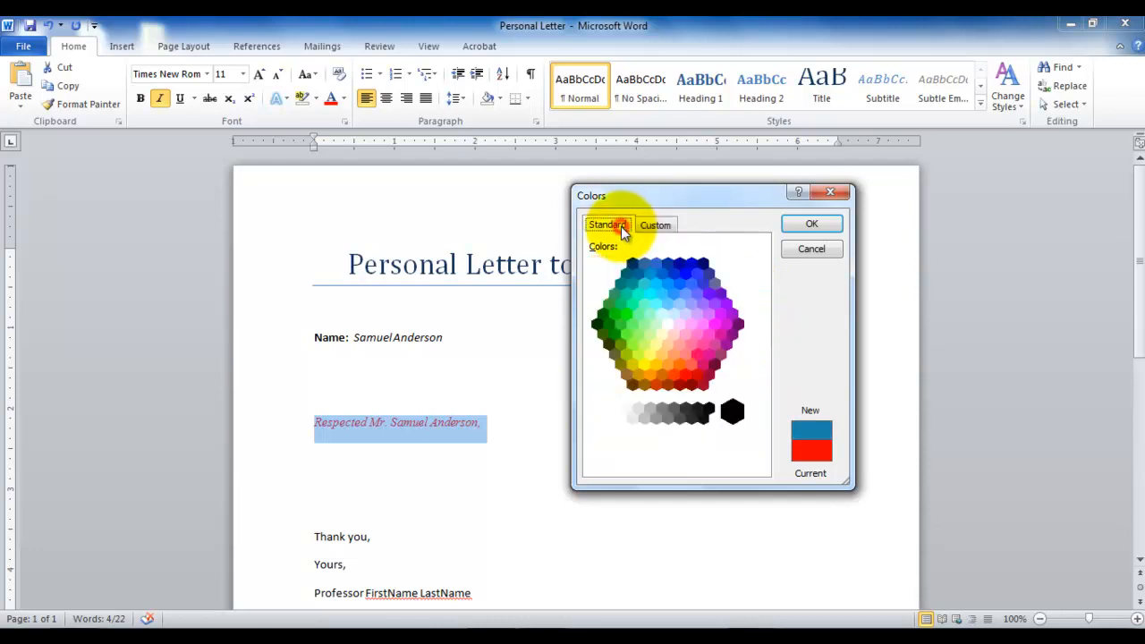
pyautogui.click(831, 229)
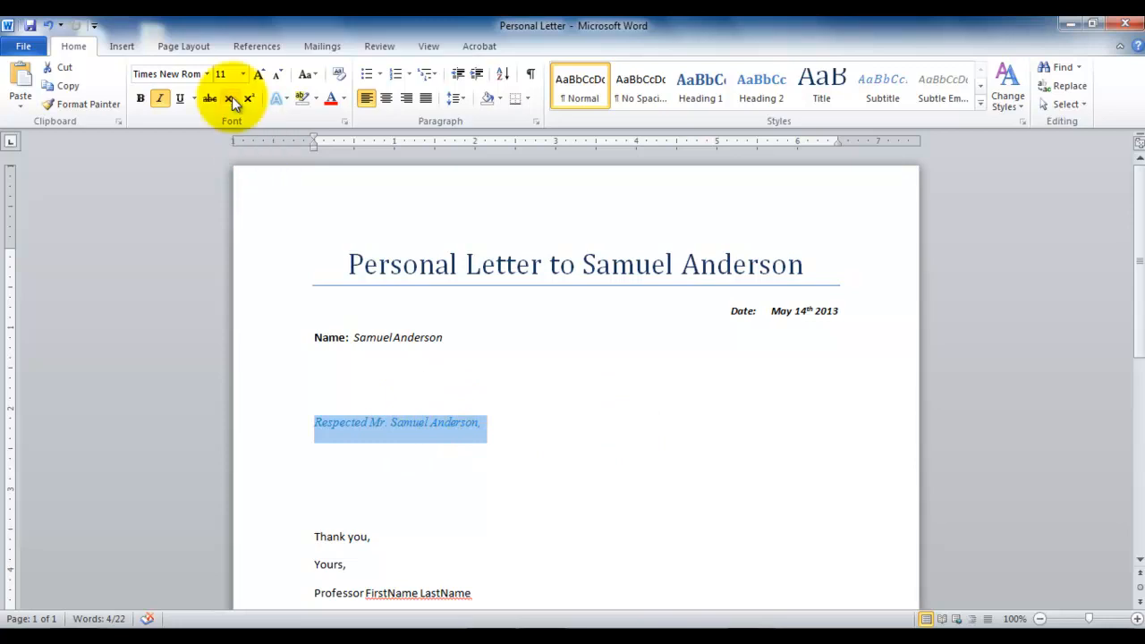
# Set the font size of the salutation line to 12.
pyautogui.click(242, 74)
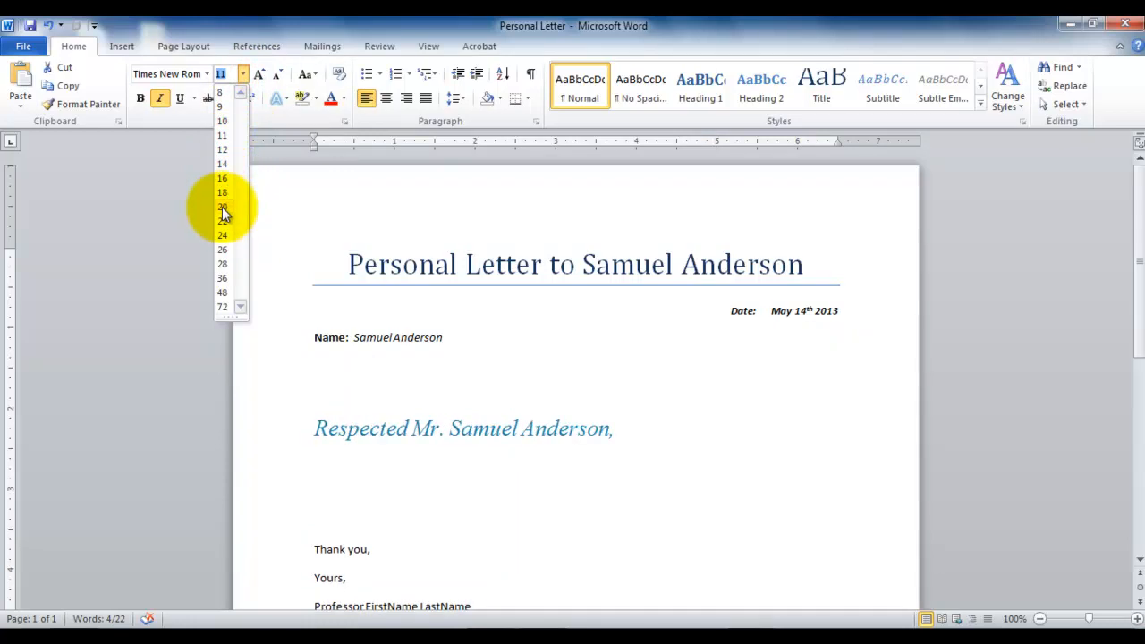
pyautogui.click(222, 149)
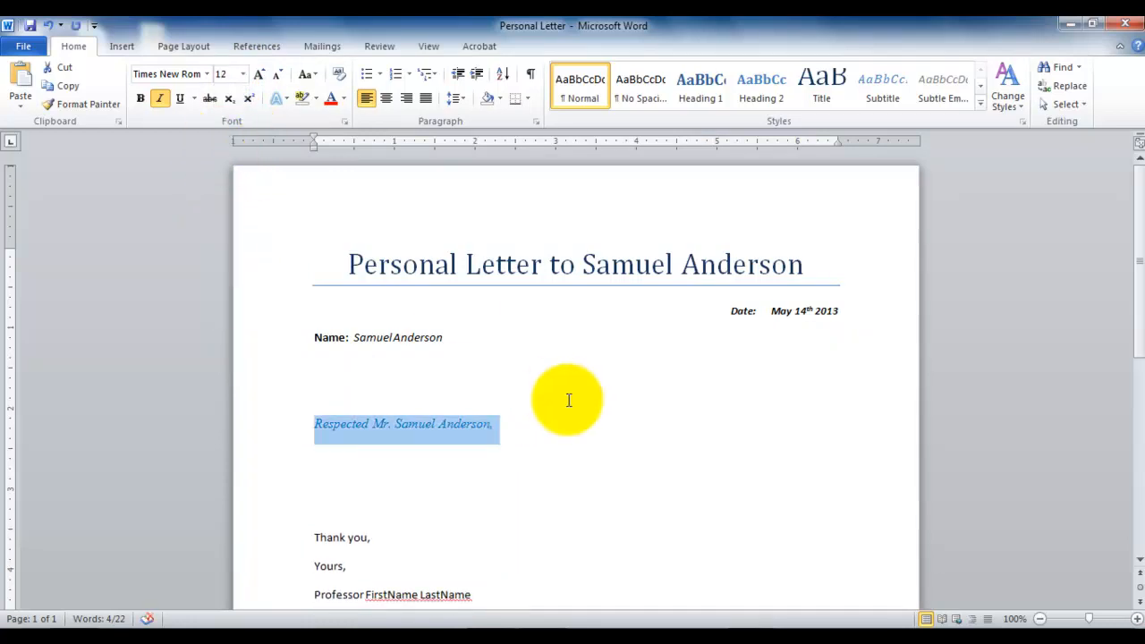
pyautogui.click(557, 429)
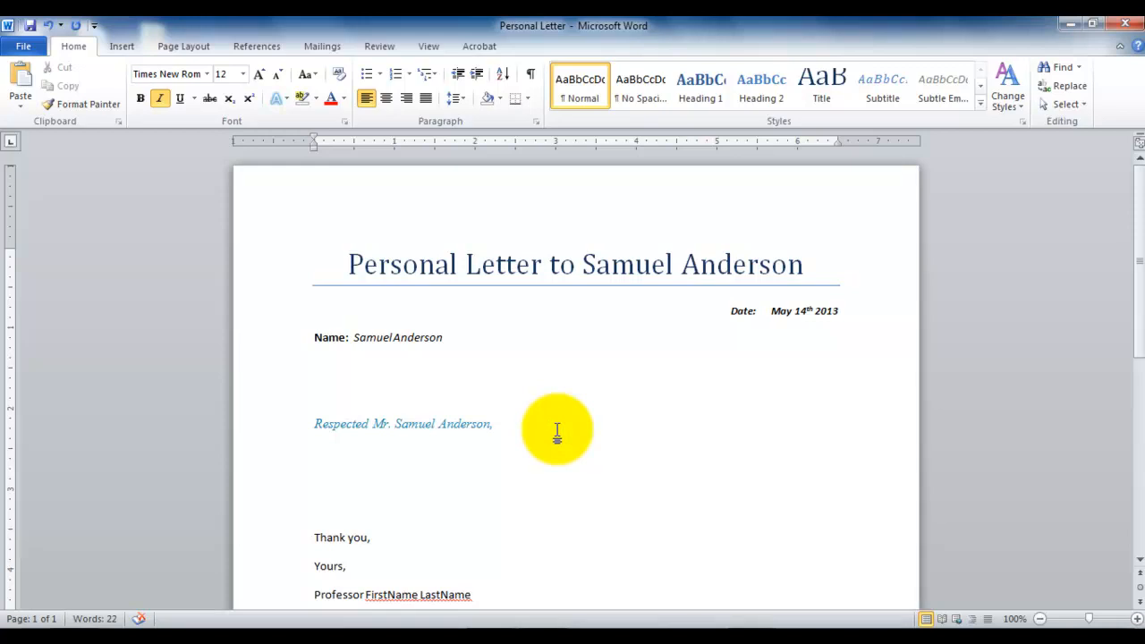
pyautogui.moveTo(1138, 322); pyautogui.dragTo(1139, 358)
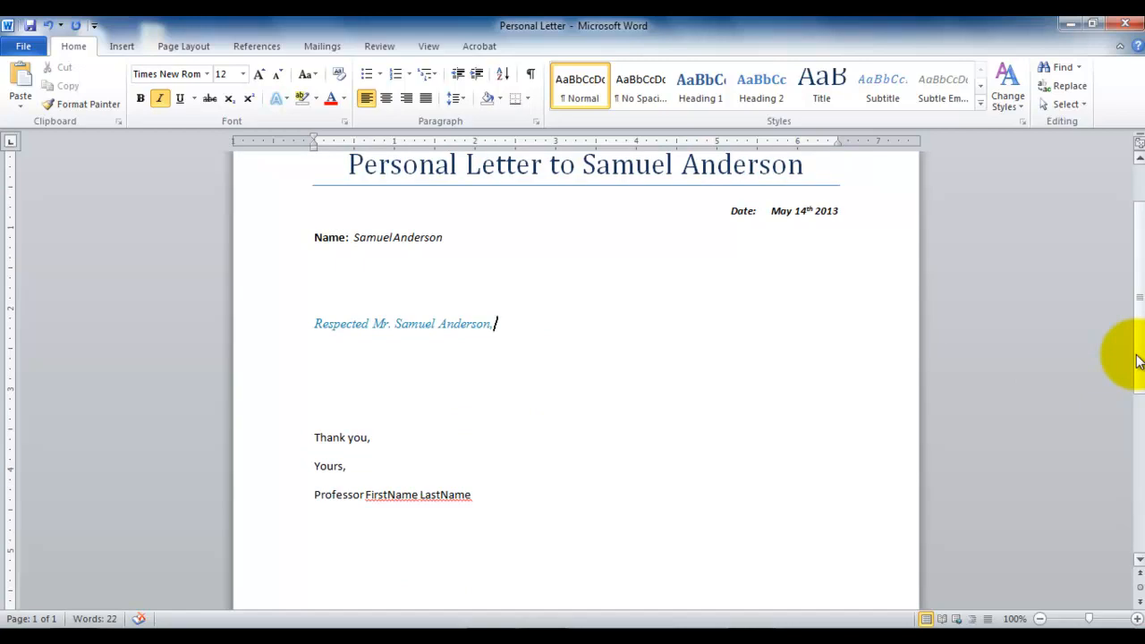
pyautogui.click(245, 77)
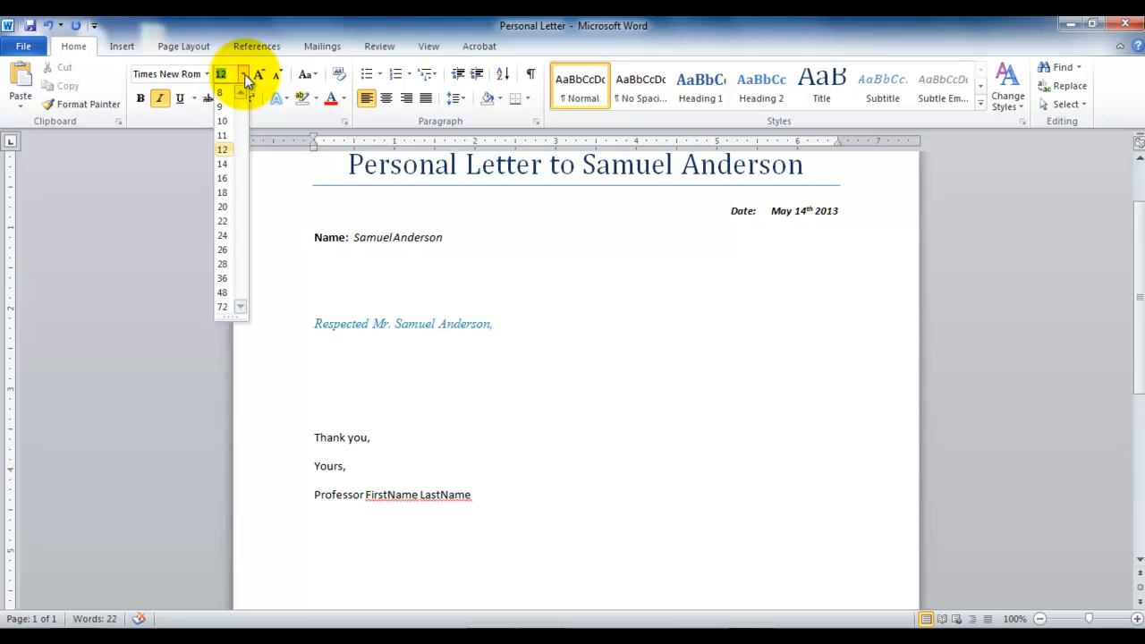
pyautogui.click(440, 385)
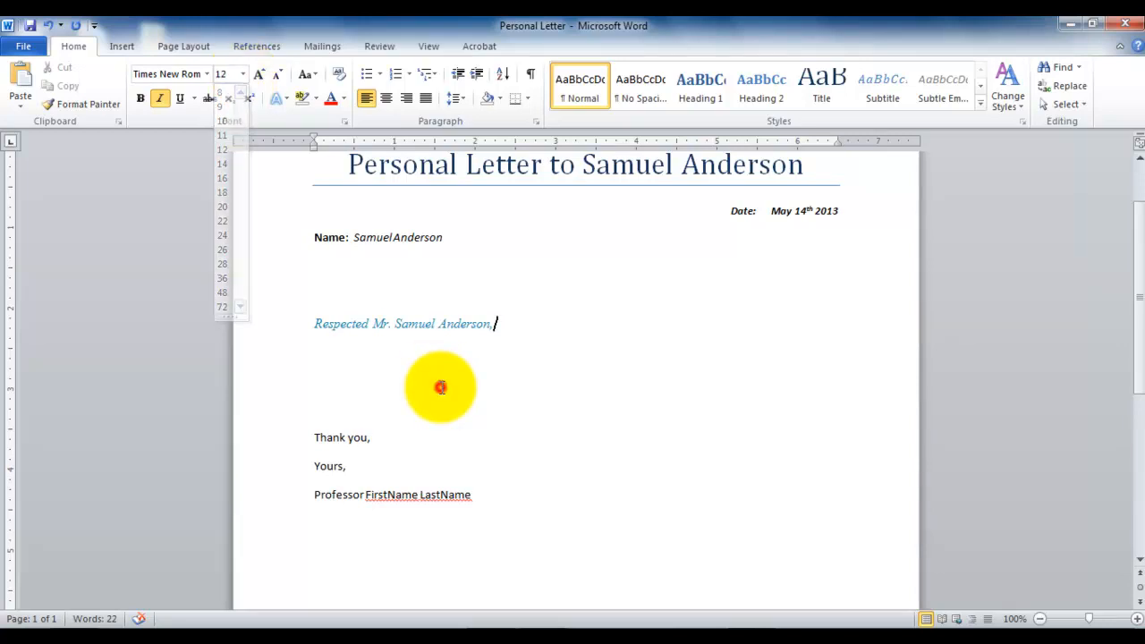
# Enlarge the words "Thank you" in the closing to font size 14.
pyautogui.moveTo(313, 438); pyautogui.dragTo(364, 444)
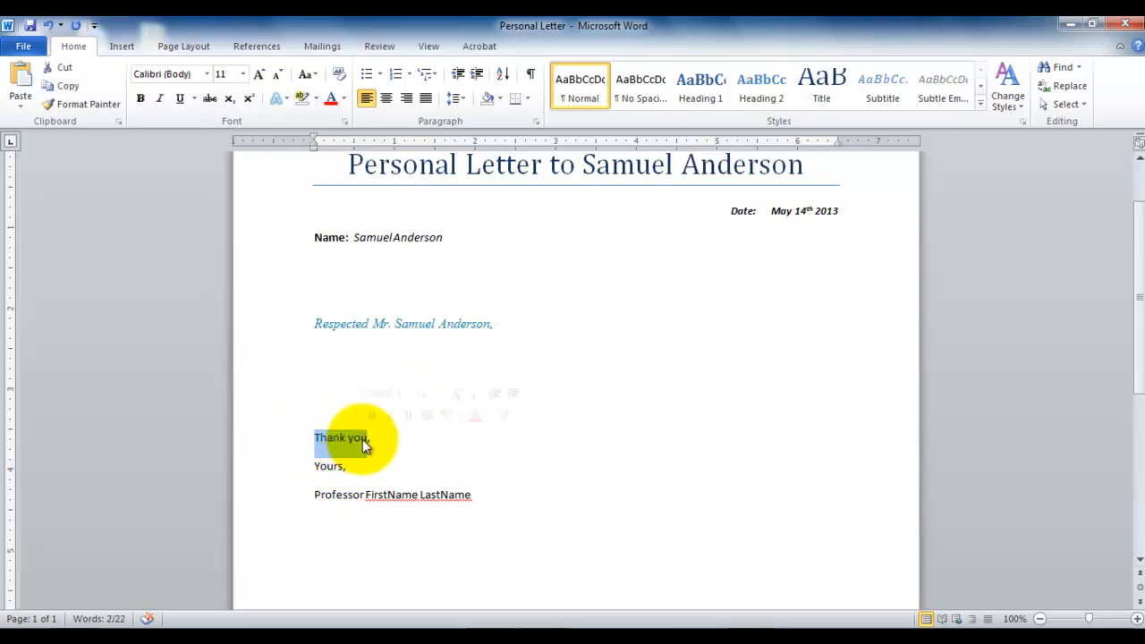
pyautogui.click(258, 77)
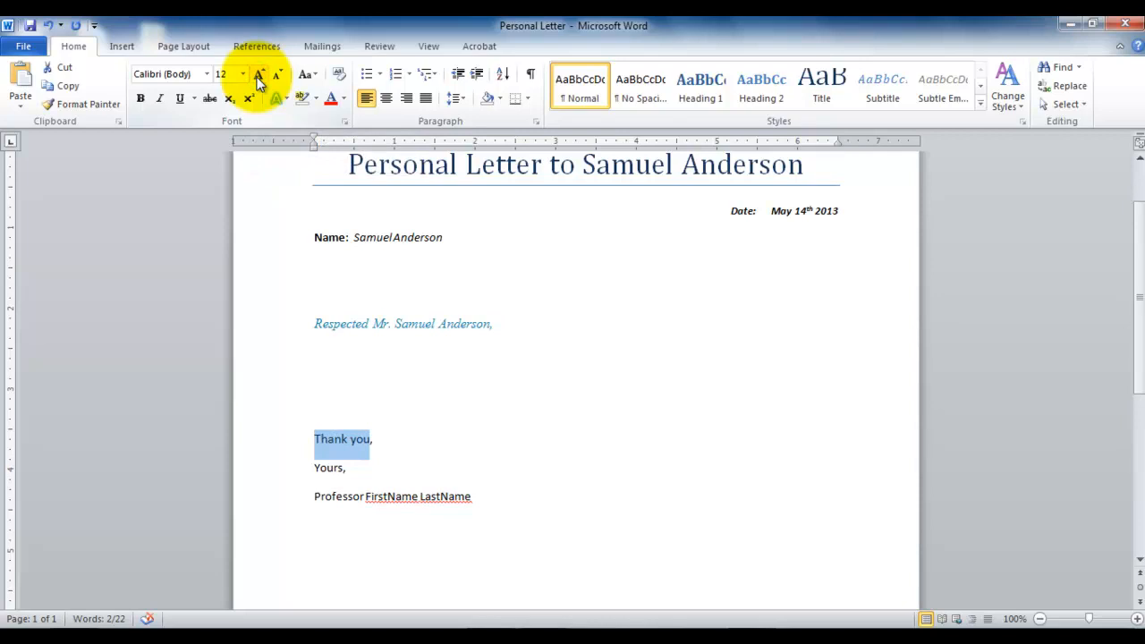
pyautogui.click(258, 77)
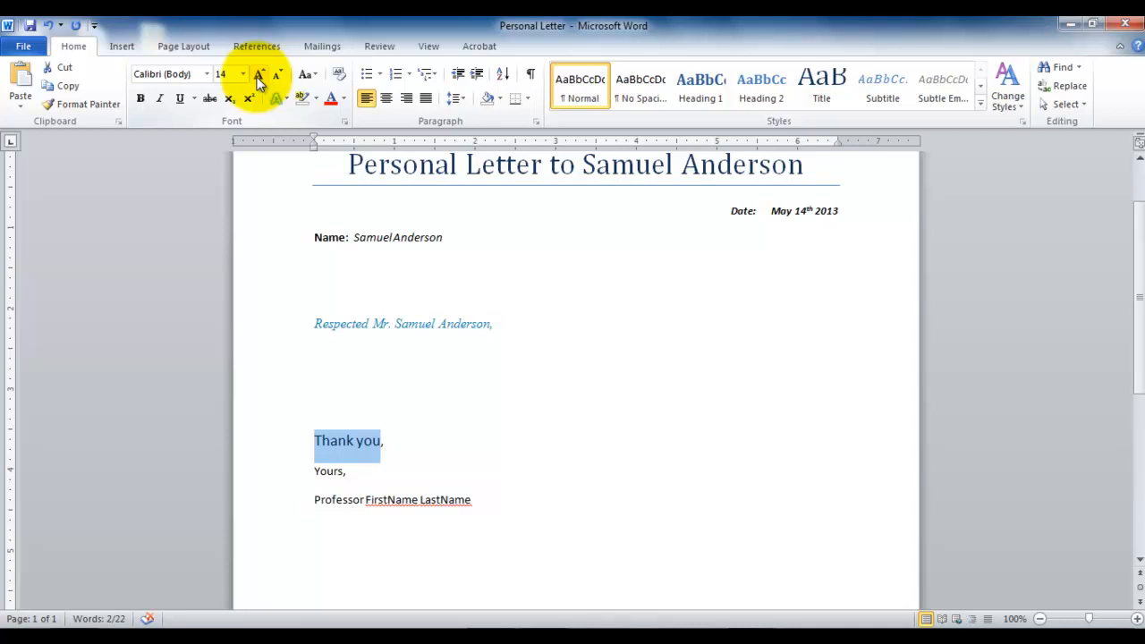
# Set the words "Thank you" to the custom font size 13 and shrink them to size 12.
pyautogui.click(225, 74)
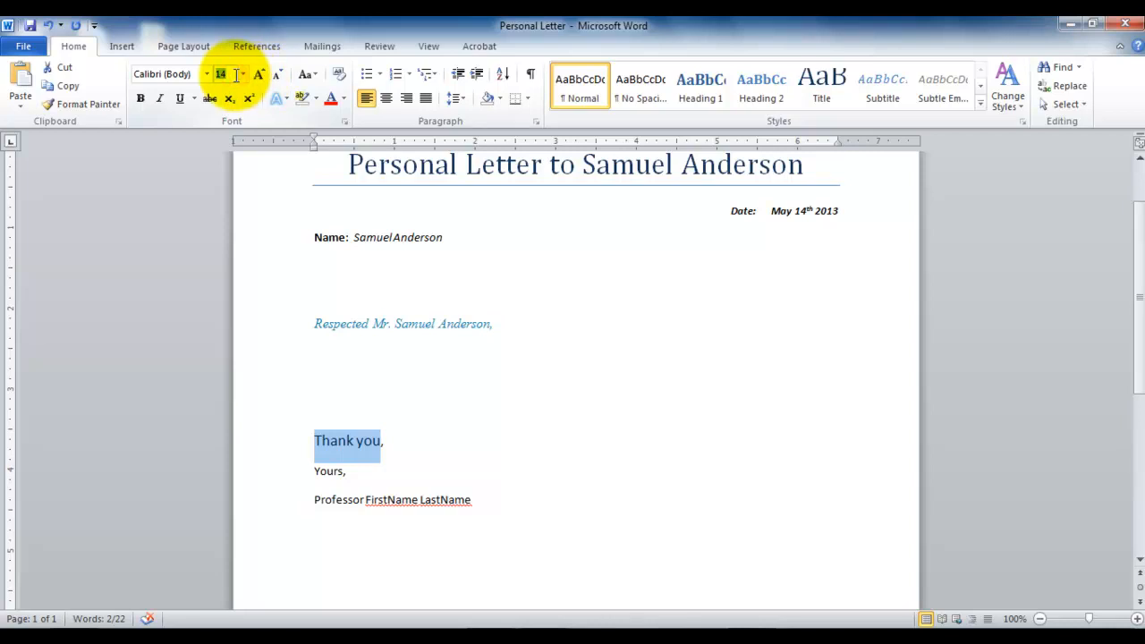
pyautogui.write('13')
pyautogui.press('Return')
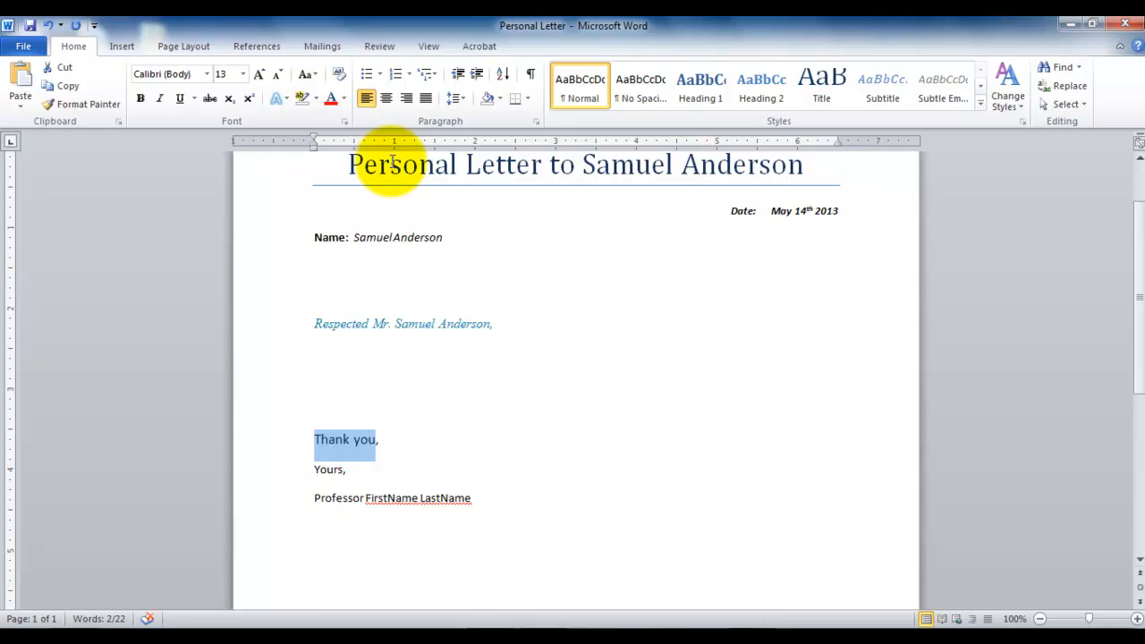
pyautogui.click(242, 74)
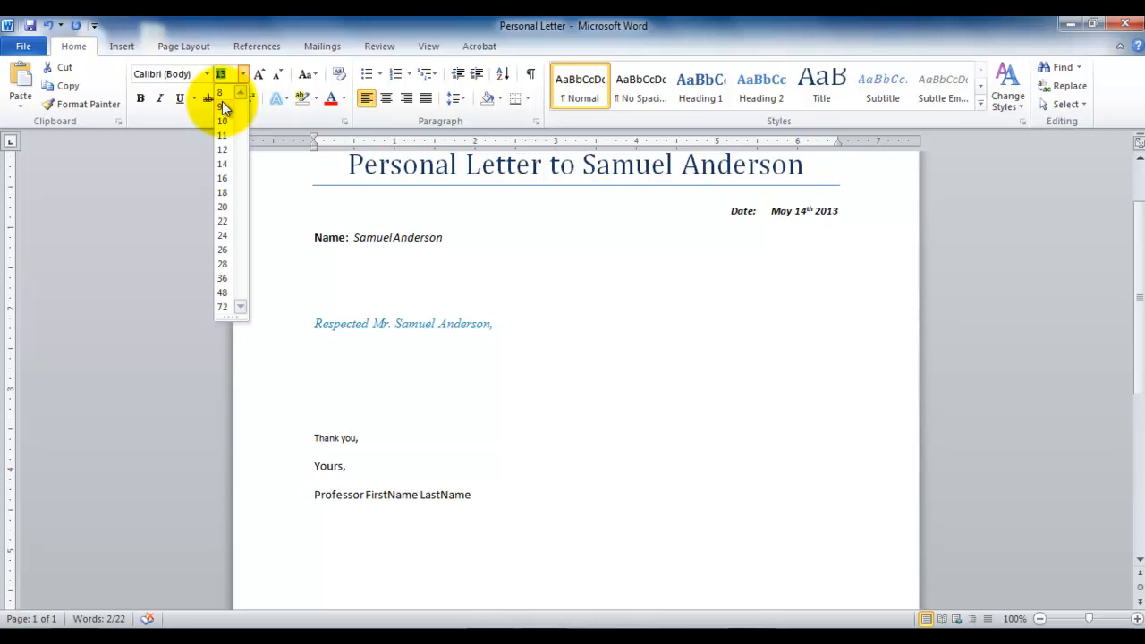
pyautogui.click(438, 417)
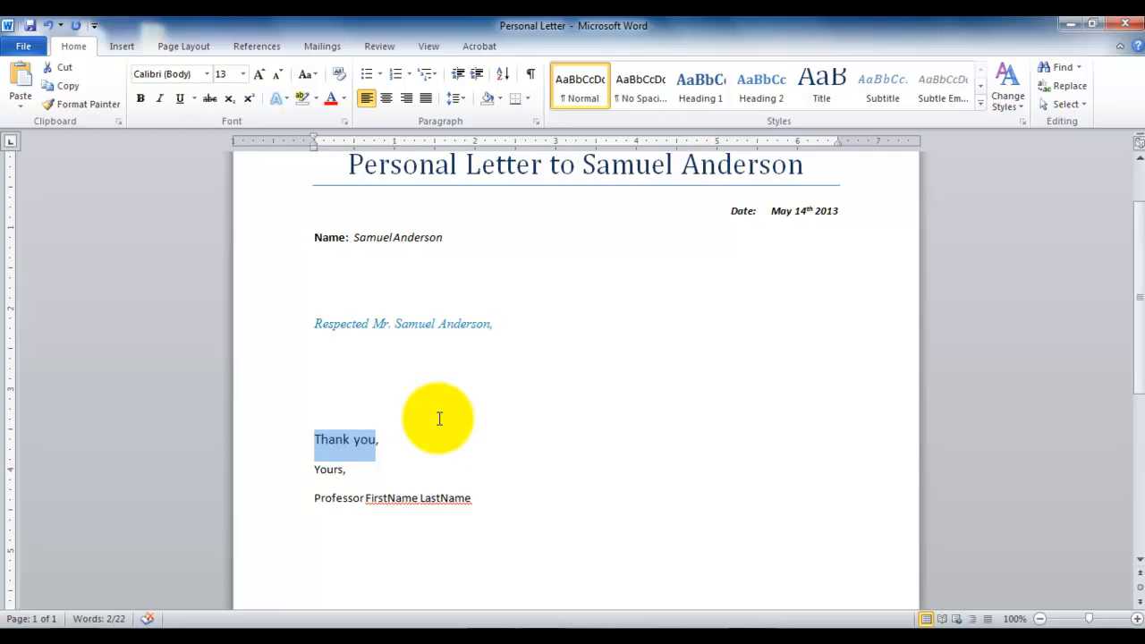
pyautogui.click(279, 76)
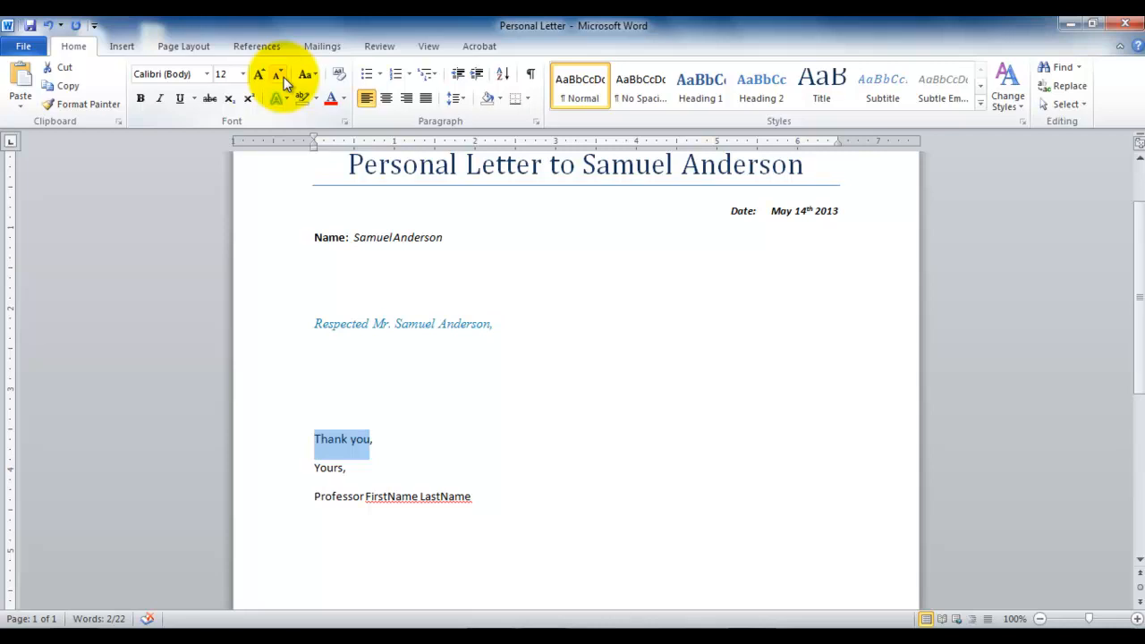
pyautogui.click(393, 466)
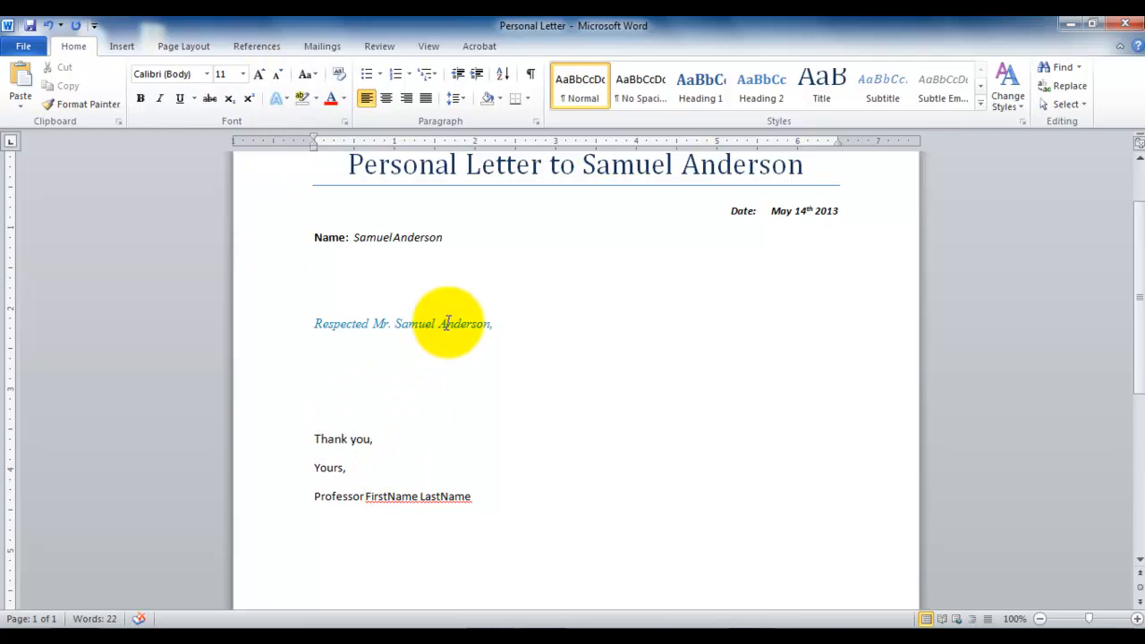
# Underline the whole "Name:" line, including the recipient's name, with the double underline style.
pyautogui.moveTo(452, 236); pyautogui.dragTo(311, 239)
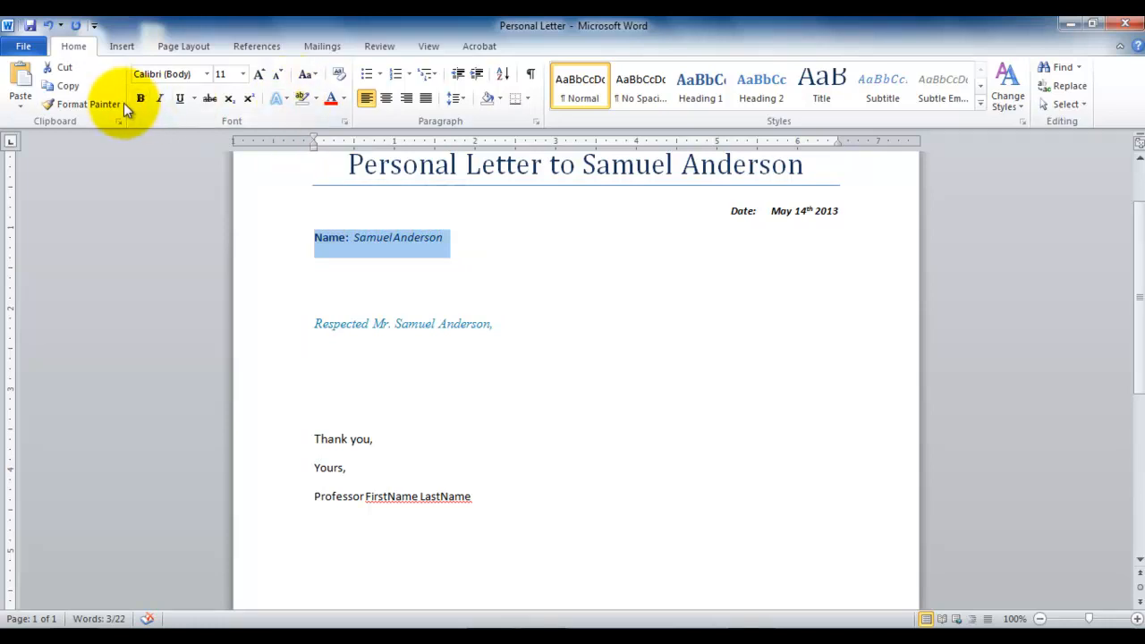
pyautogui.click(178, 100)
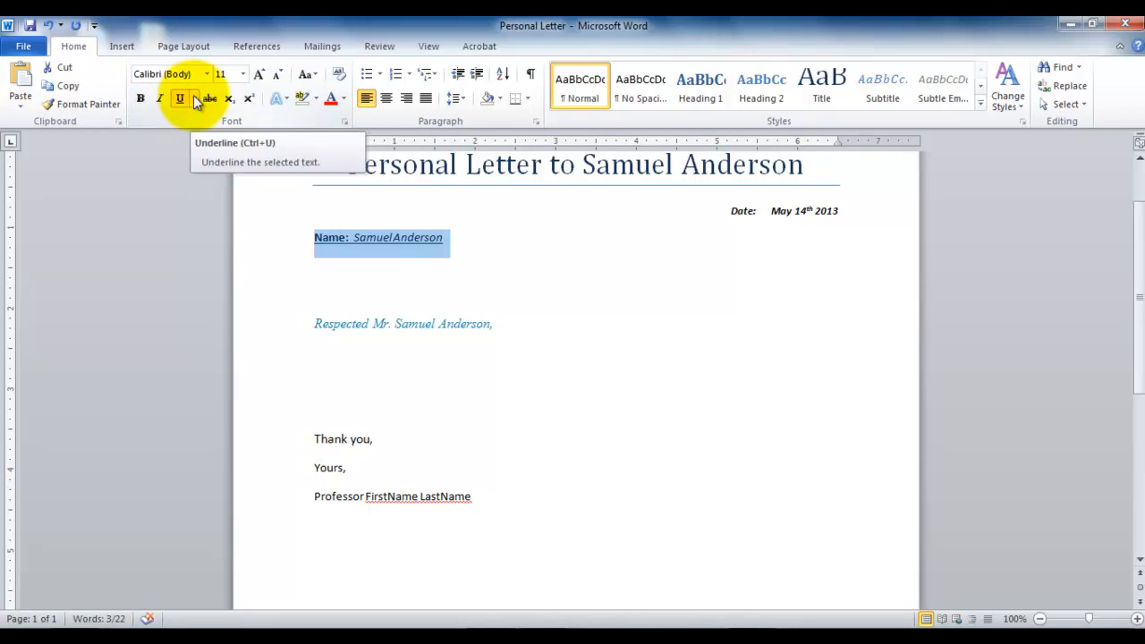
pyautogui.click(194, 99)
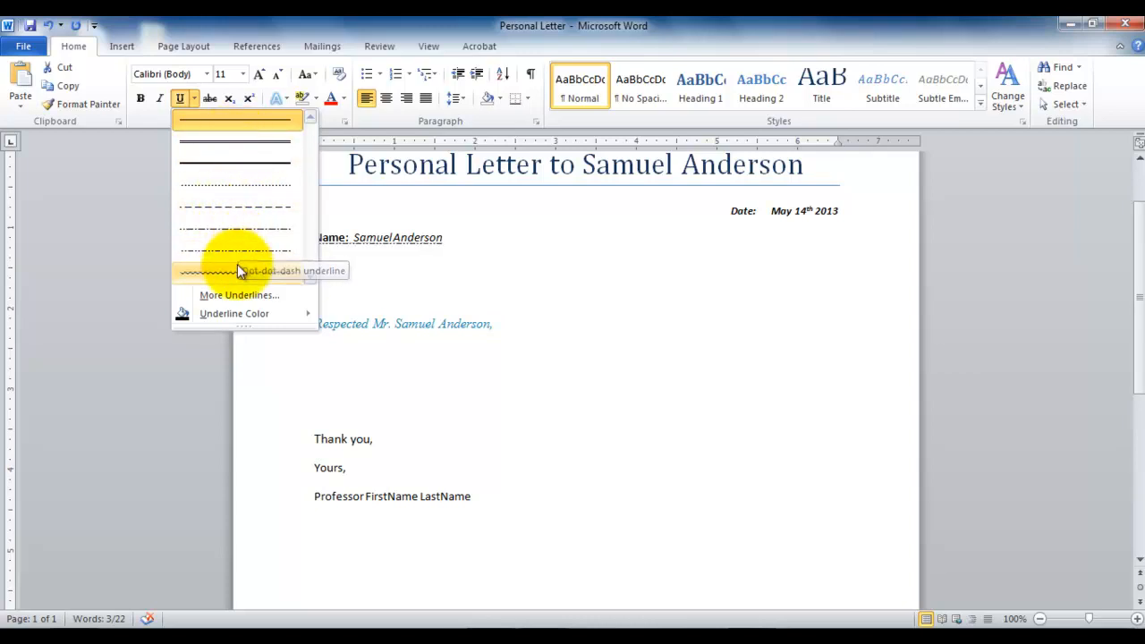
pyautogui.click(279, 146)
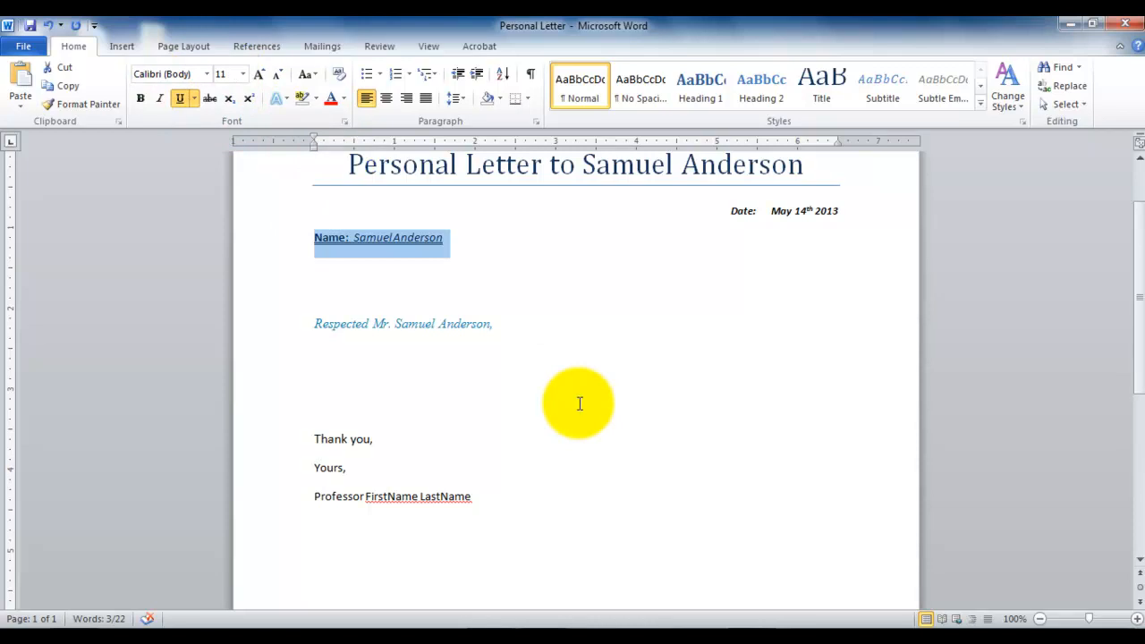
pyautogui.click(398, 322)
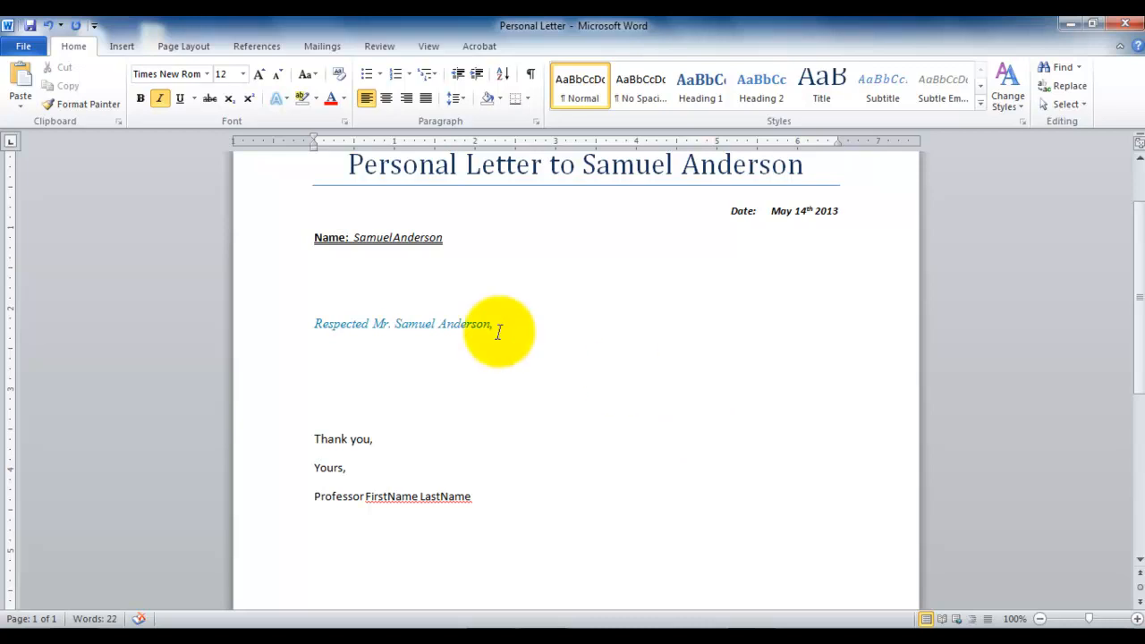
pyautogui.click(410, 322)
pyautogui.doubleClick(409, 322)
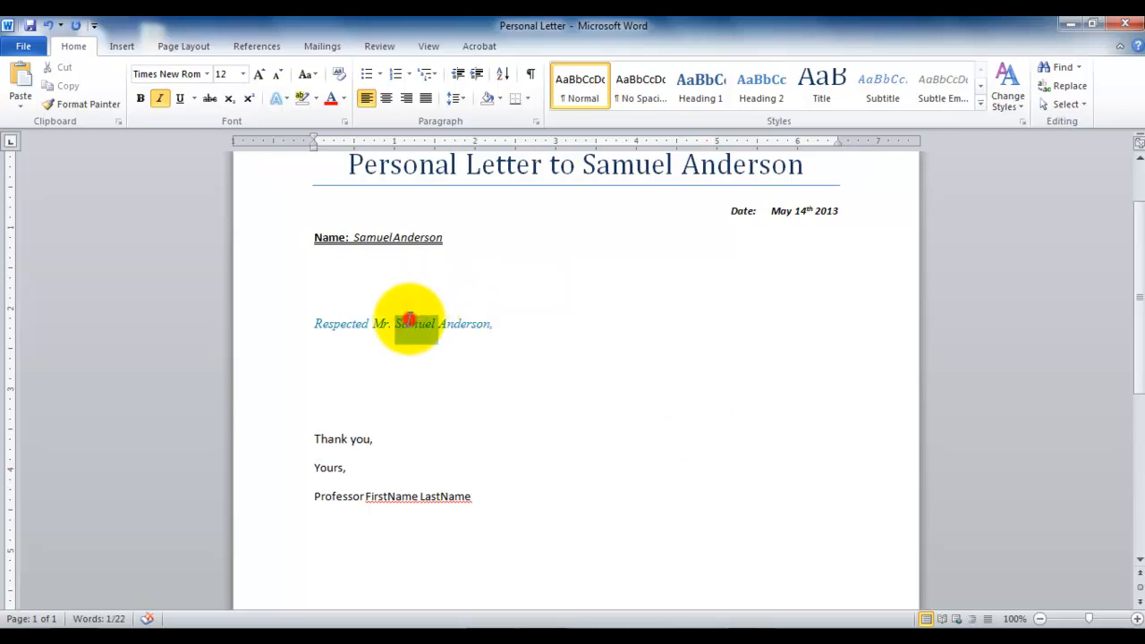
pyautogui.tripleClick(408, 322)
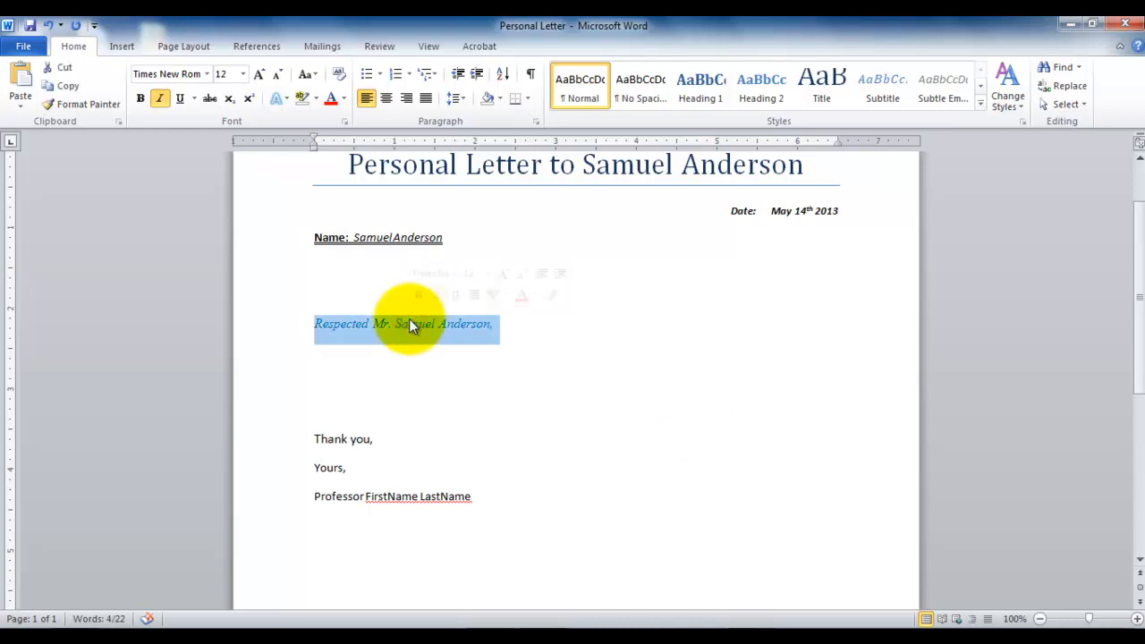
pyautogui.click(526, 343)
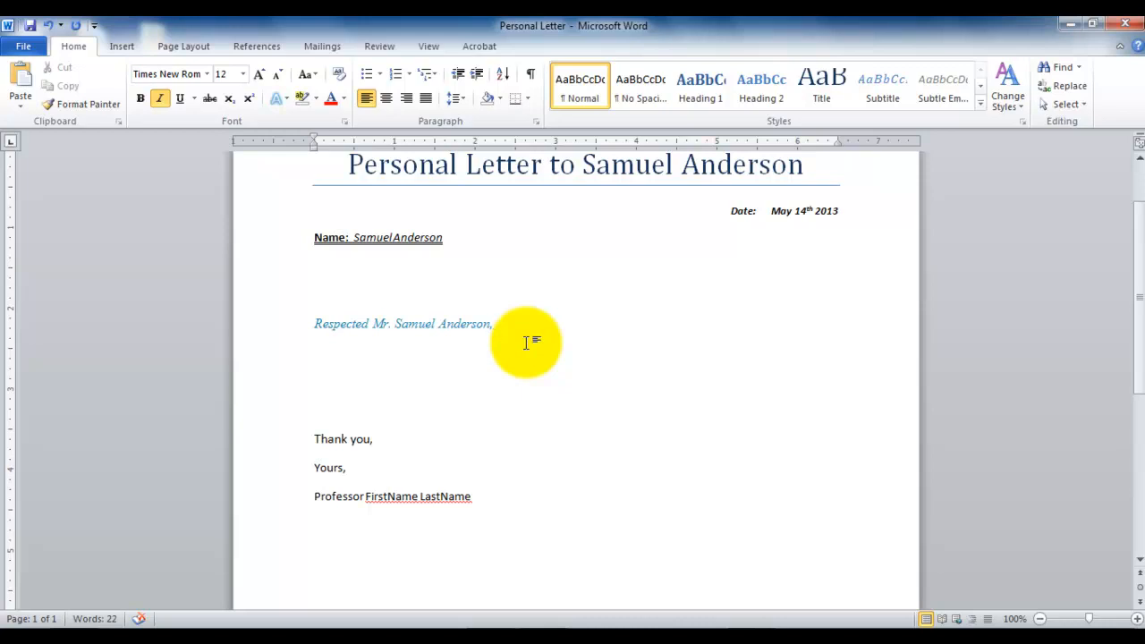
# Move the insertion point between the start and end of the salutation line, and to the end and beginning of the document.
pyautogui.press('Home')
pyautogui.press('End')
pyautogui.press('Home')
pyautogui.press('End')
pyautogui.press('Home')
pyautogui.hotkey('ctrl', 'End')
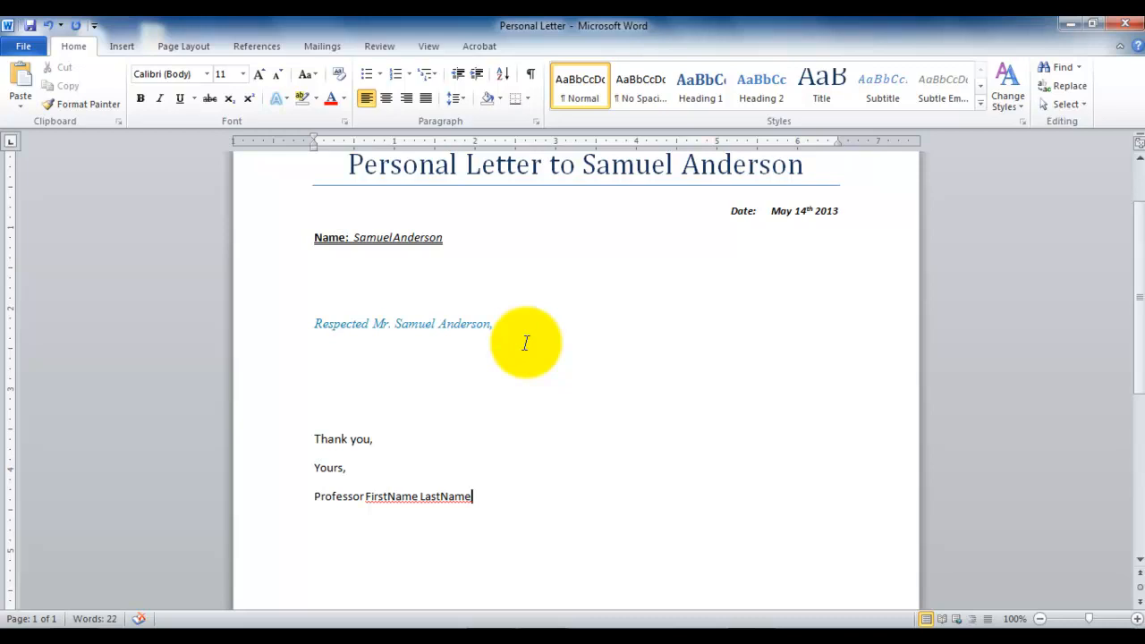
pyautogui.hotkey('ctrl', 'Home')
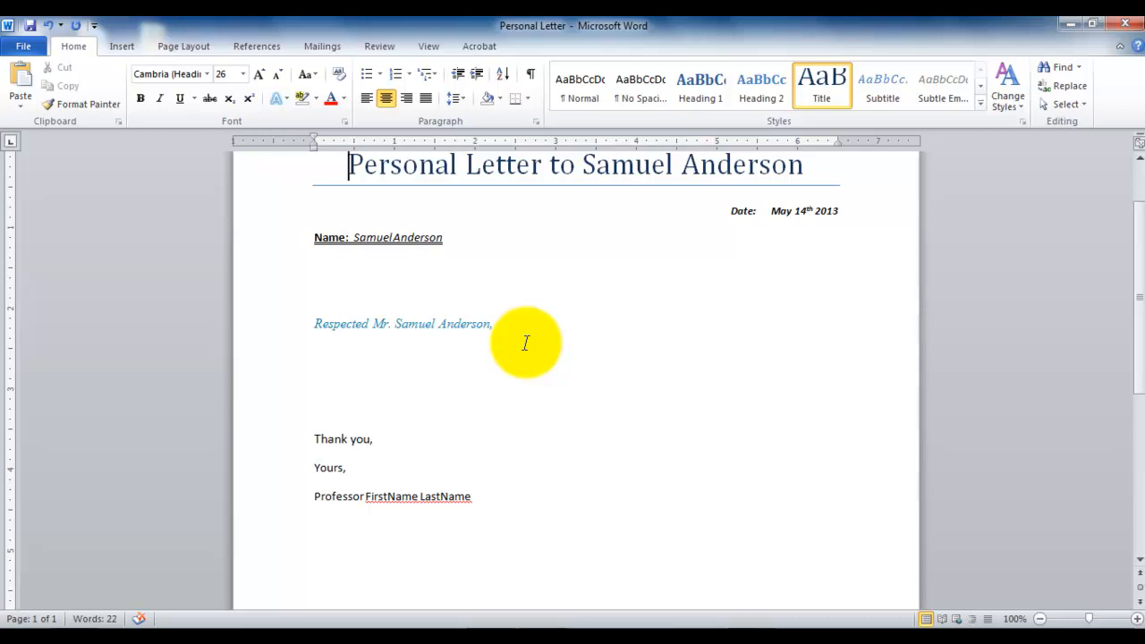
# Remove the "a" from "Thank" in the closing and restore the word using the suggested spelling "Thank".
pyautogui.click(335, 438)
pyautogui.press('BackSpace')
pyautogui.press('Down')
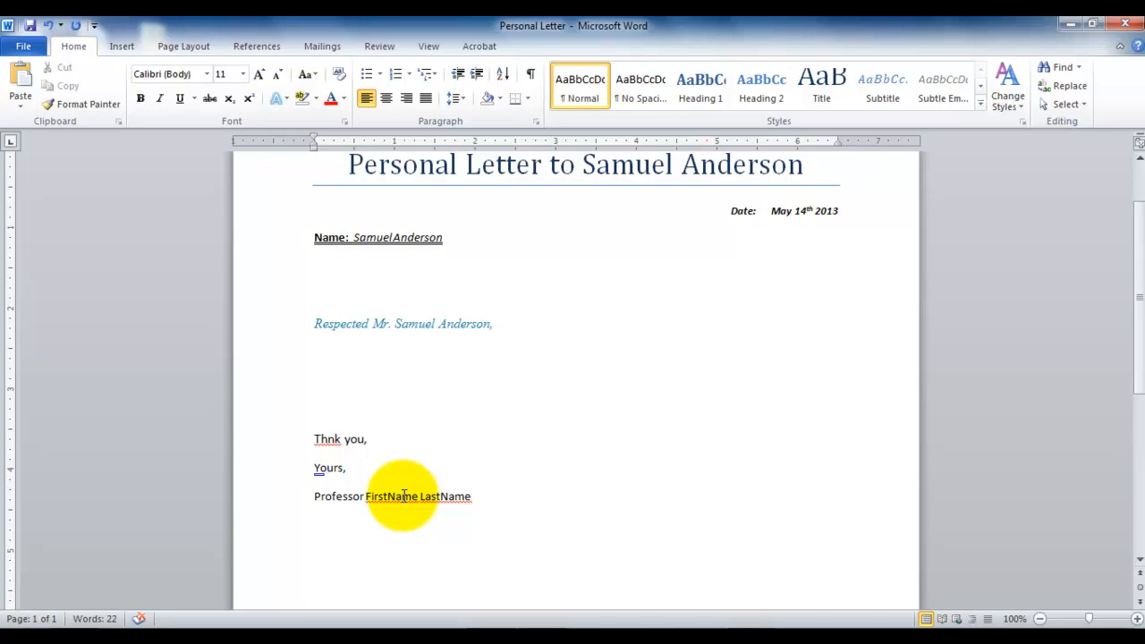
pyautogui.rightClick(328, 443)
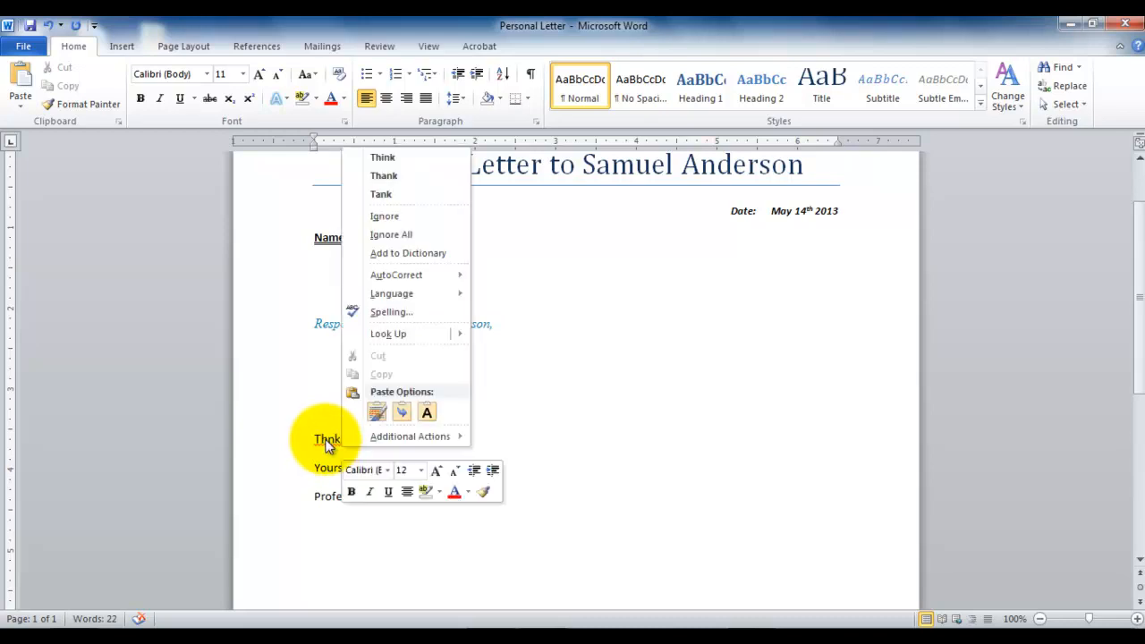
pyautogui.click(409, 179)
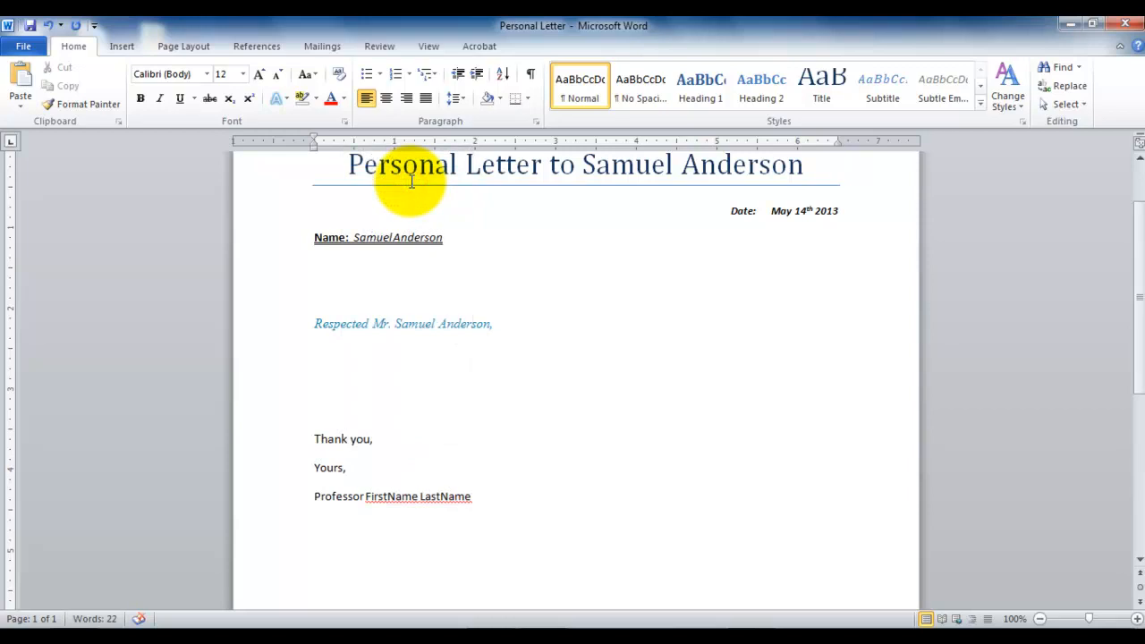
# Replace the FirstName and LastName placeholders in the signature with the professor's first and last name.
pyautogui.doubleClick(394, 496)
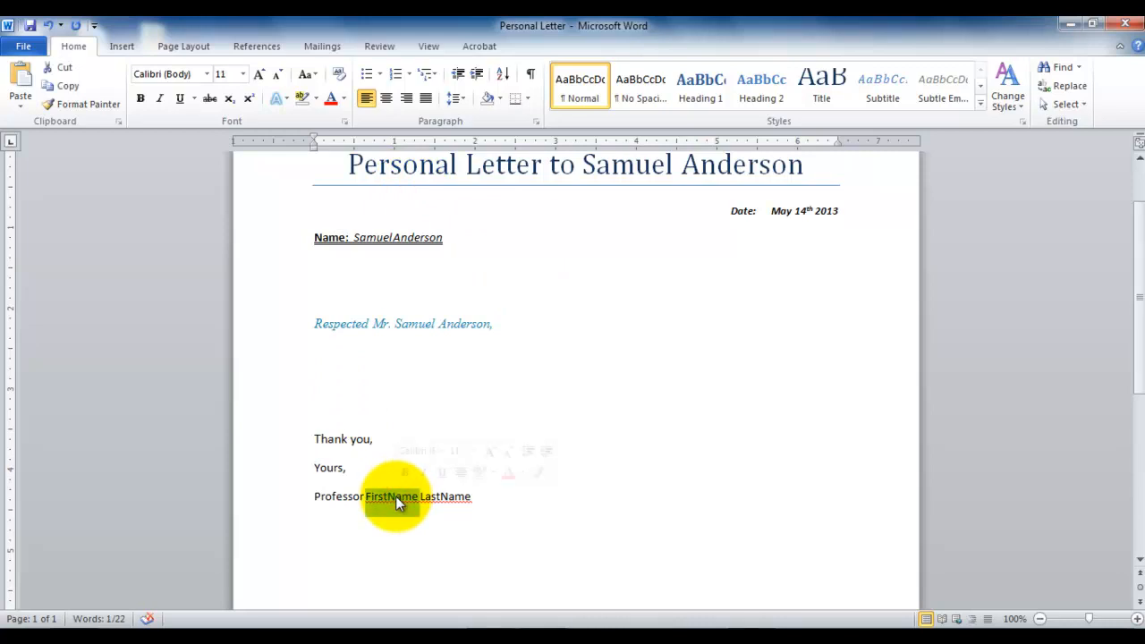
pyautogui.write('Jason')
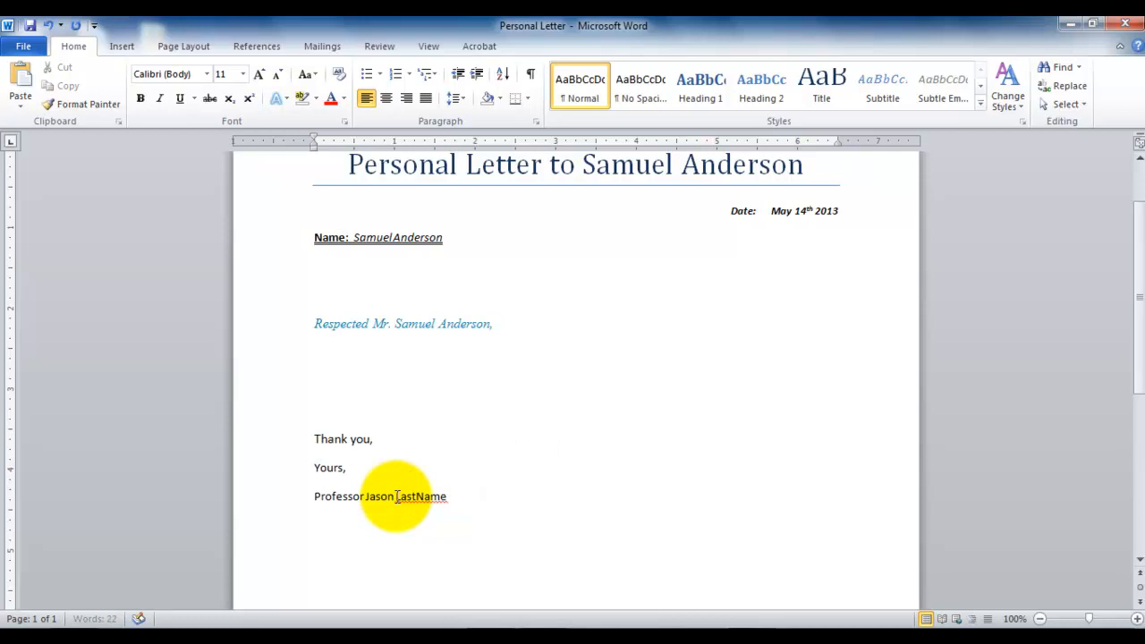
pyautogui.doubleClick(421, 496)
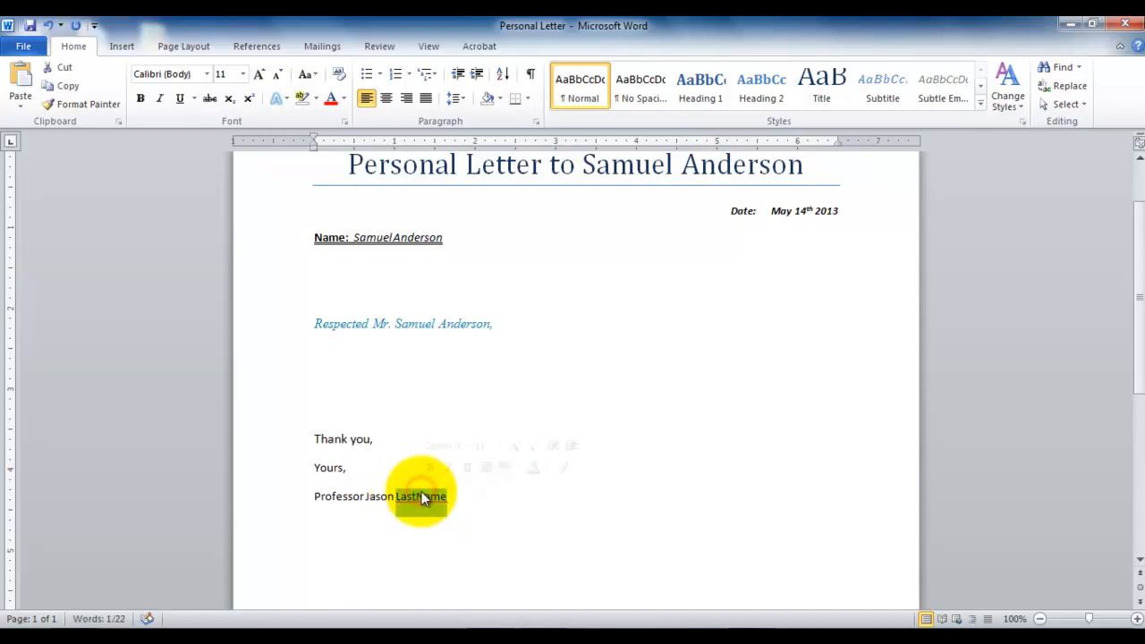
pyautogui.write('Markson')
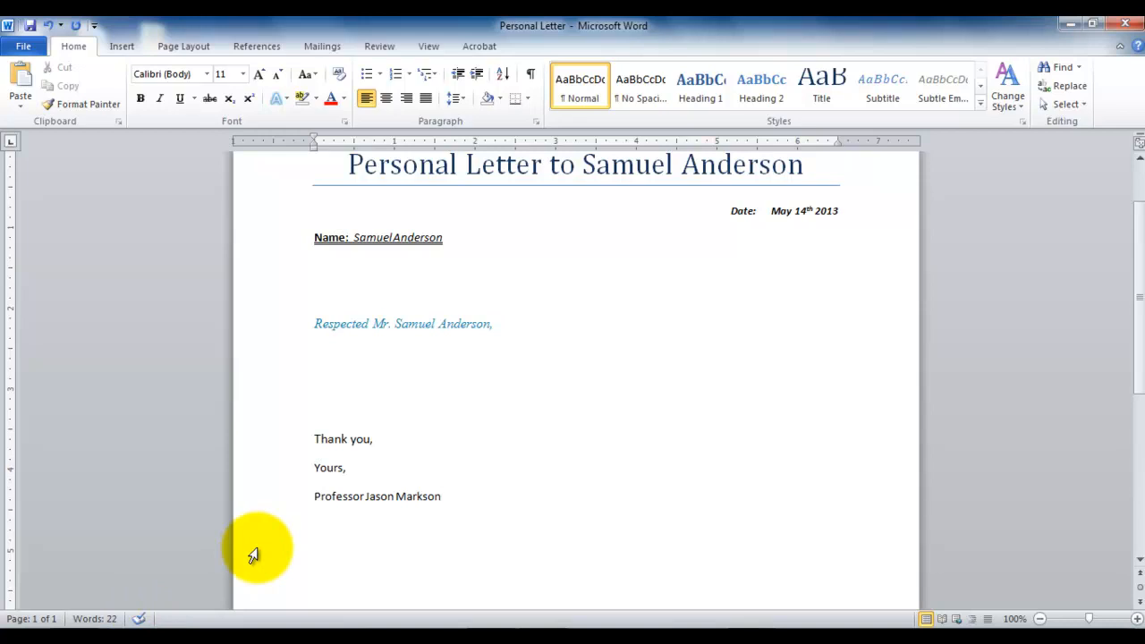
# Undo the latest name entries in the signature and redo them.
pyautogui.hotkey('ctrl', 'z')
pyautogui.hotkey('ctrl', 'z')
pyautogui.hotkey('ctrl', 'z')
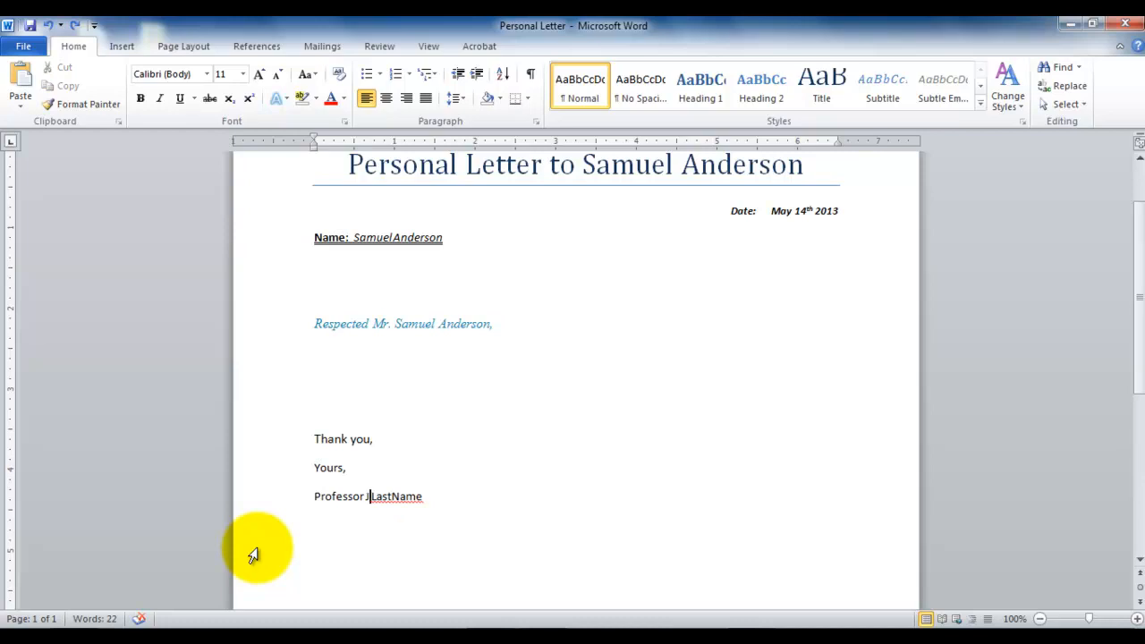
pyautogui.hotkey('ctrl', 'y')
pyautogui.hotkey('ctrl', 'y')
pyautogui.hotkey('ctrl', 'y')
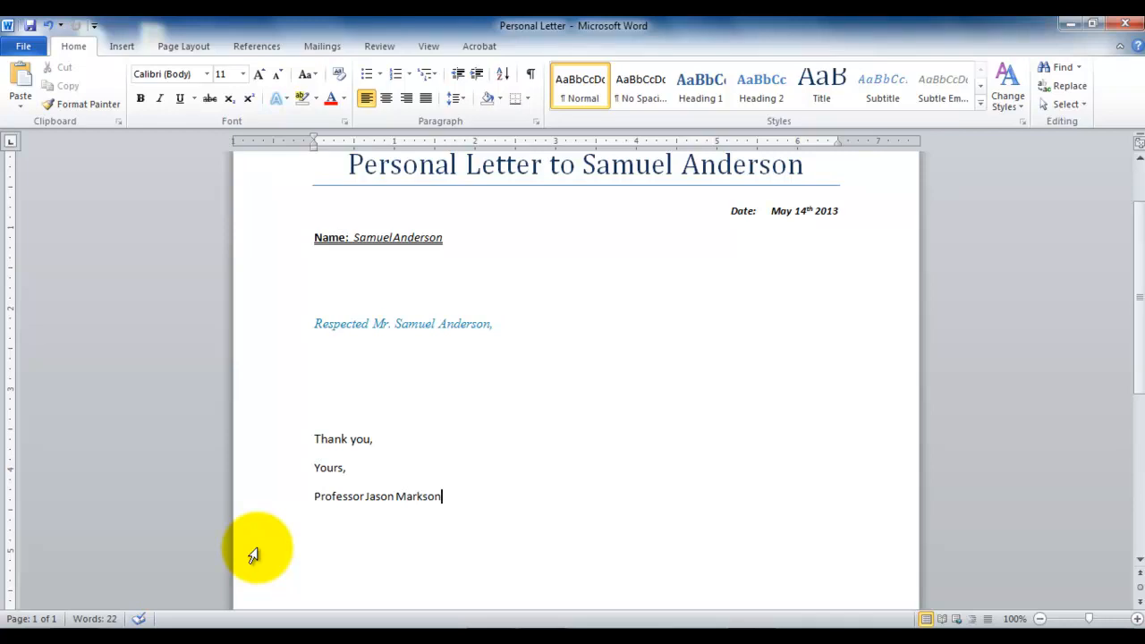
# Save the letter and view its word count statistics.
pyautogui.hotkey('ctrl', 's')
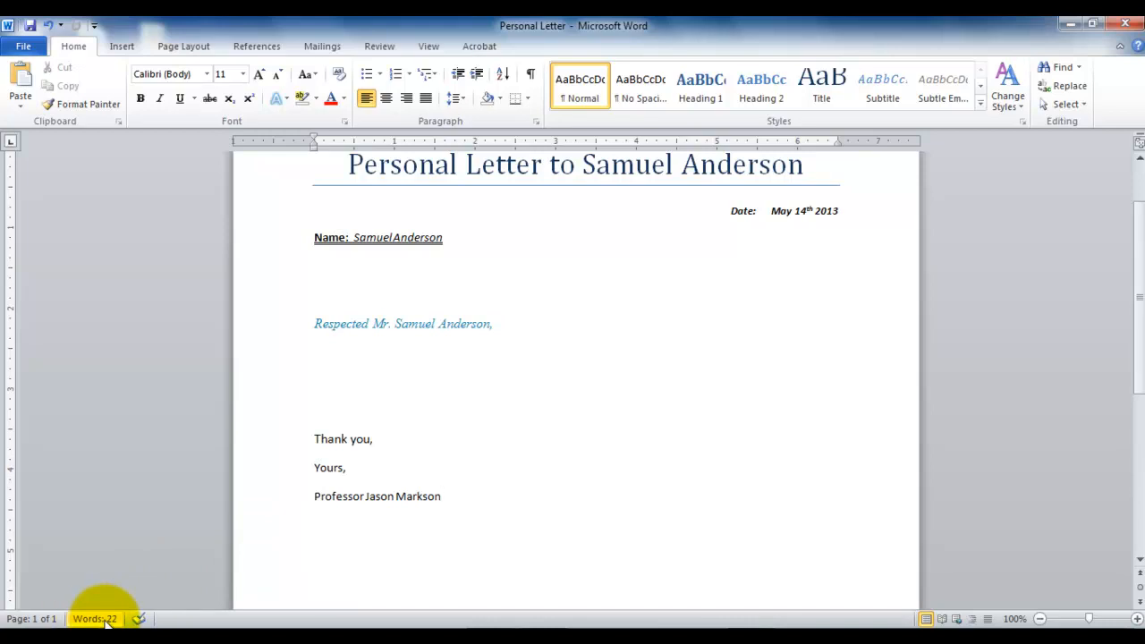
pyautogui.click(106, 619)
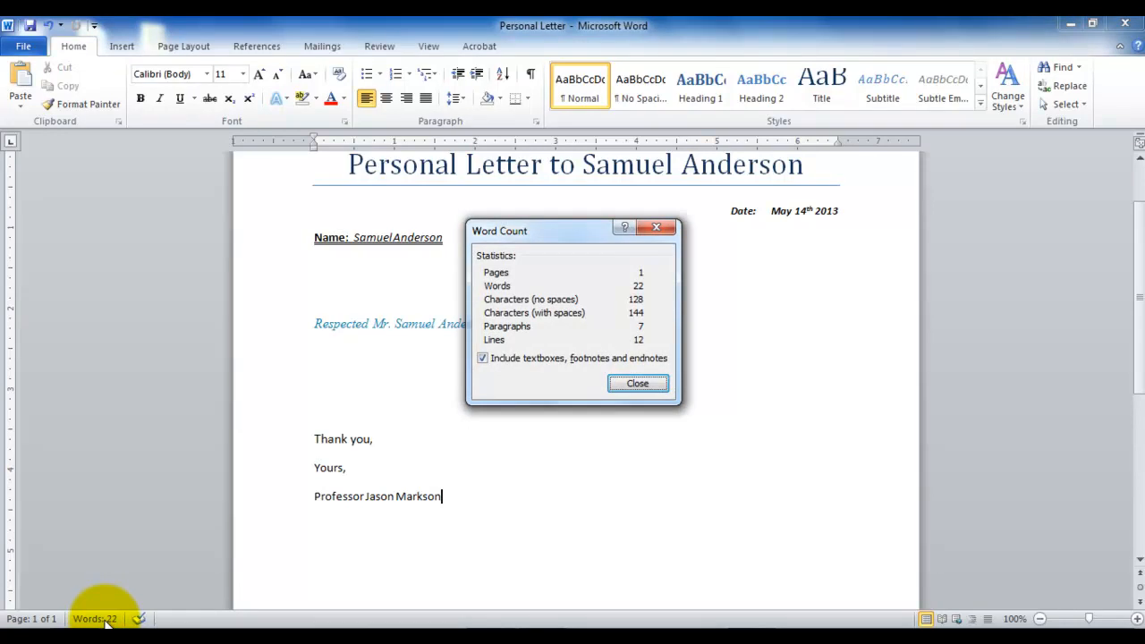
pyautogui.click(626, 382)
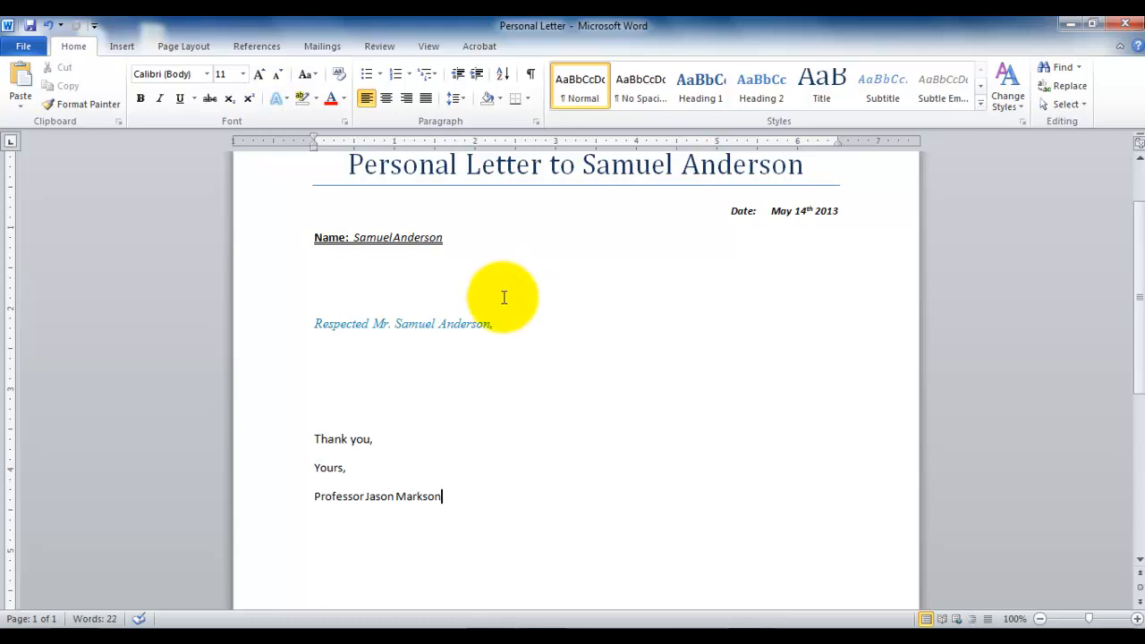
# Introduce misspellings by making the title's first word "Persnal", the salutation's "Resected" and the signature's "Profesor".
pyautogui.click(424, 164)
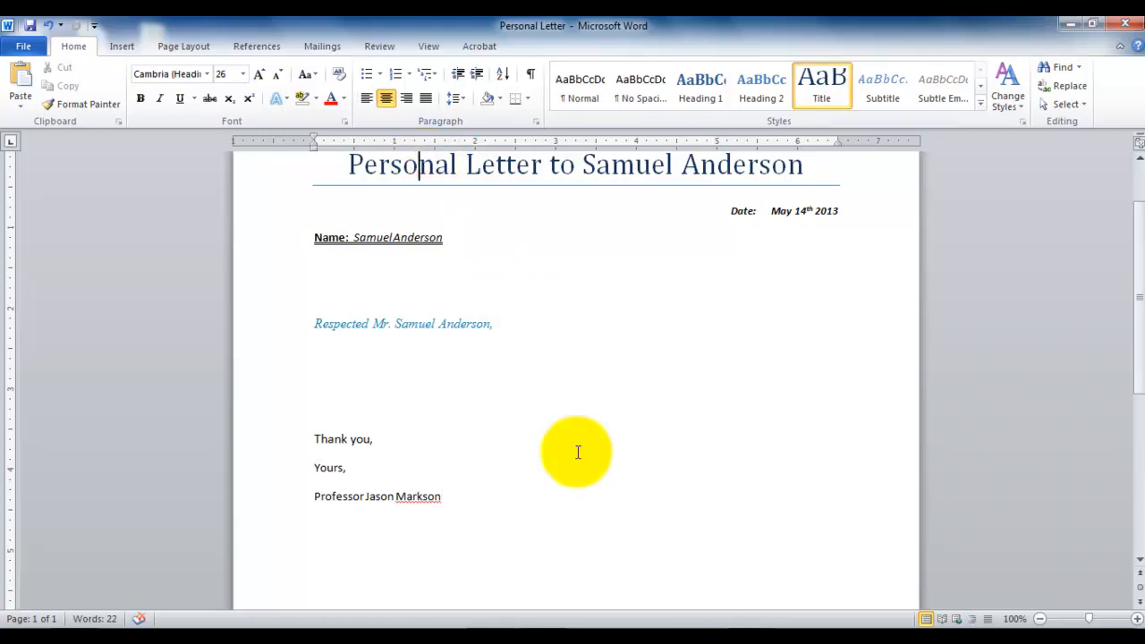
pyautogui.press('BackSpace')
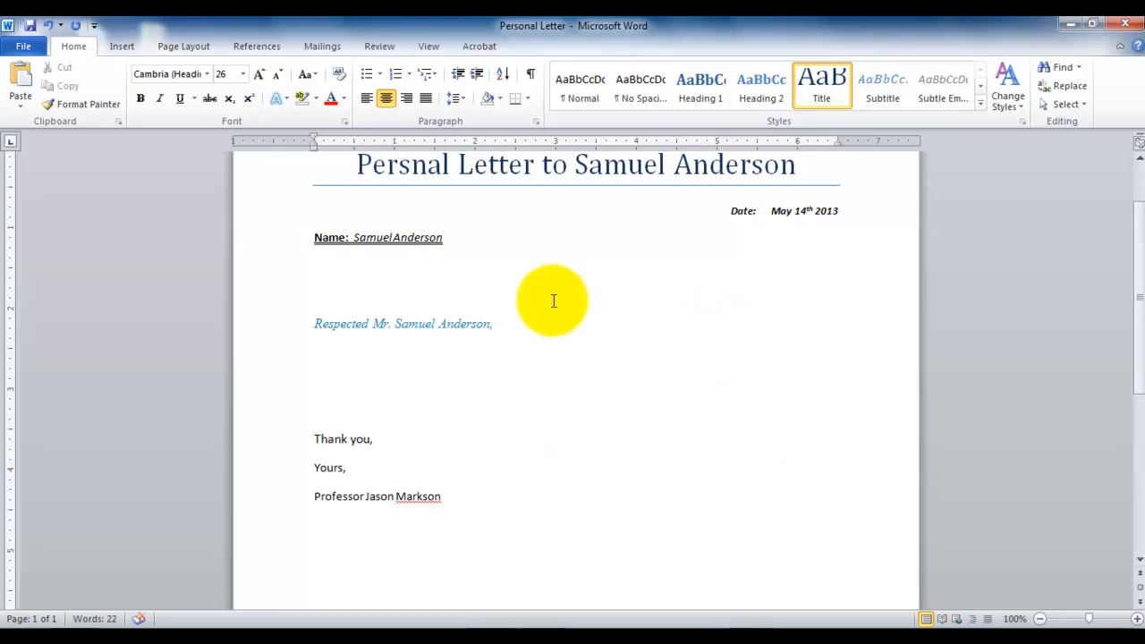
pyautogui.click(339, 324)
pyautogui.press('BackSpace')
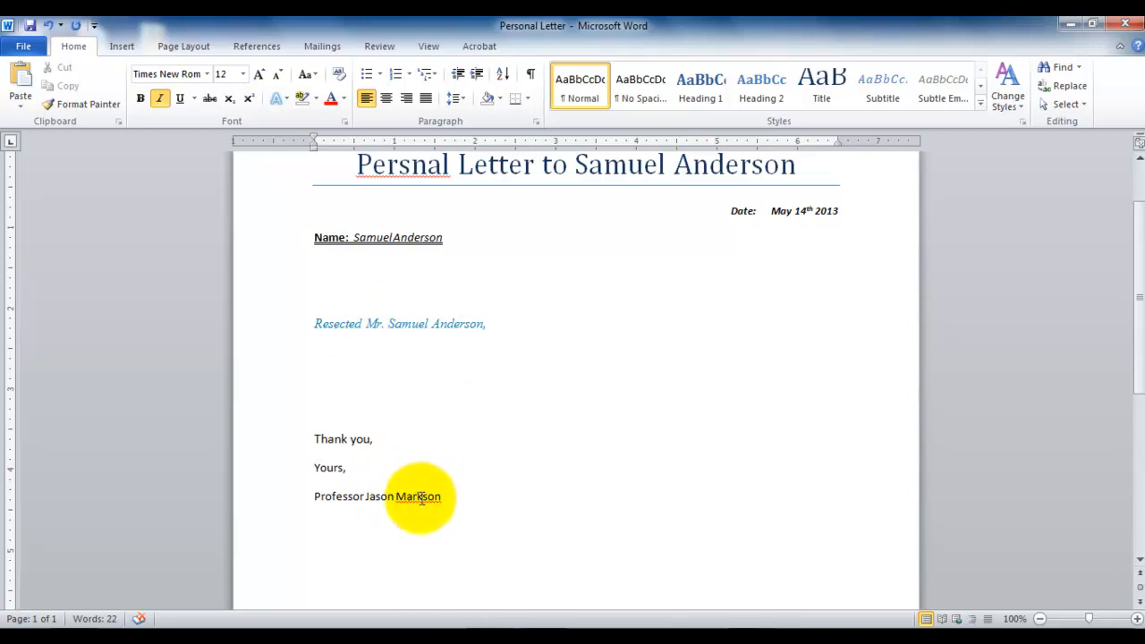
pyautogui.click(348, 497)
pyautogui.press('BackSpace')
# Replace the professor's last name in the signature with a different, misspelled last name.
pyautogui.click(486, 495)
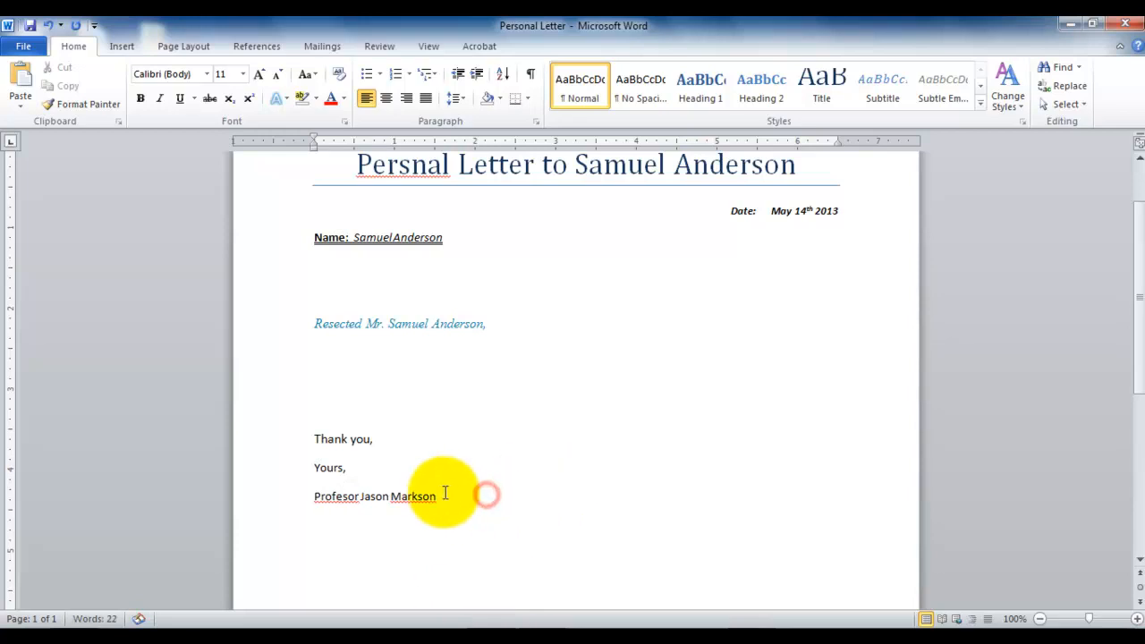
pyautogui.press('BackSpace')
pyautogui.press('BackSpace')
pyautogui.press('BackSpace')
pyautogui.press('BackSpace')
pyautogui.press('BackSpace')
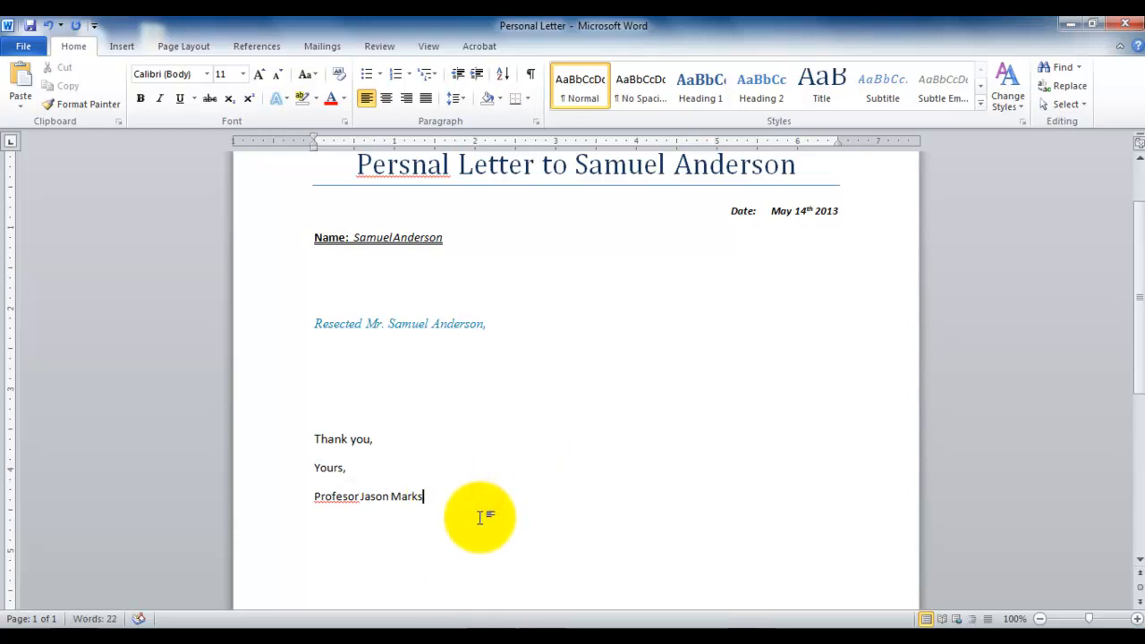
pyautogui.press('BackSpace')
pyautogui.press('BackSpace')
pyautogui.write('Jacoson')
pyautogui.press('Up')
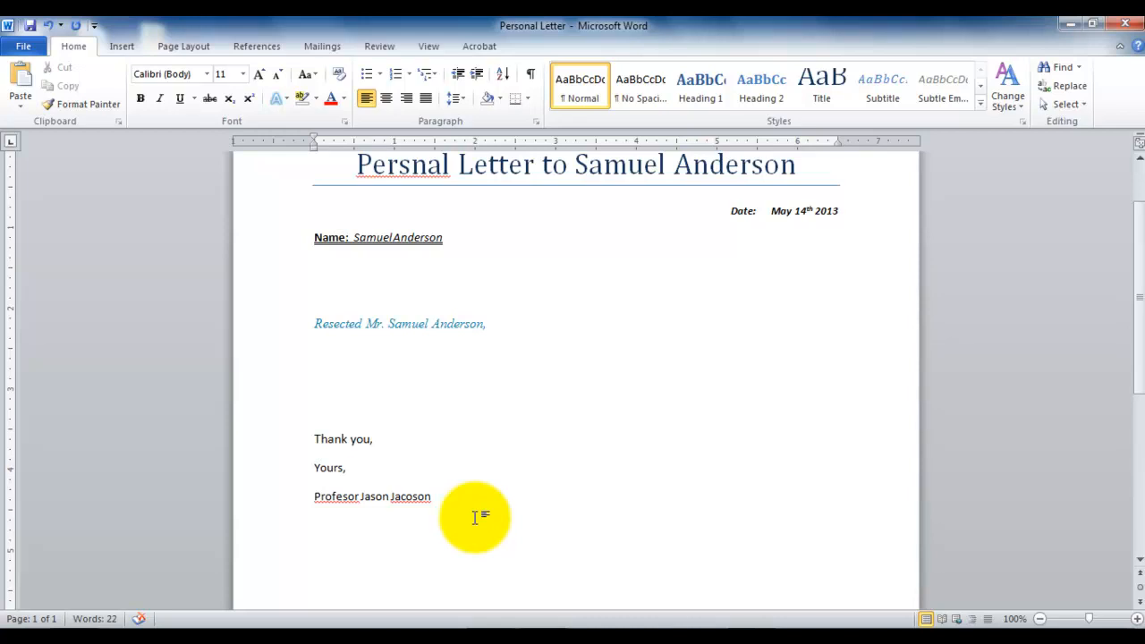
pyautogui.click(378, 46)
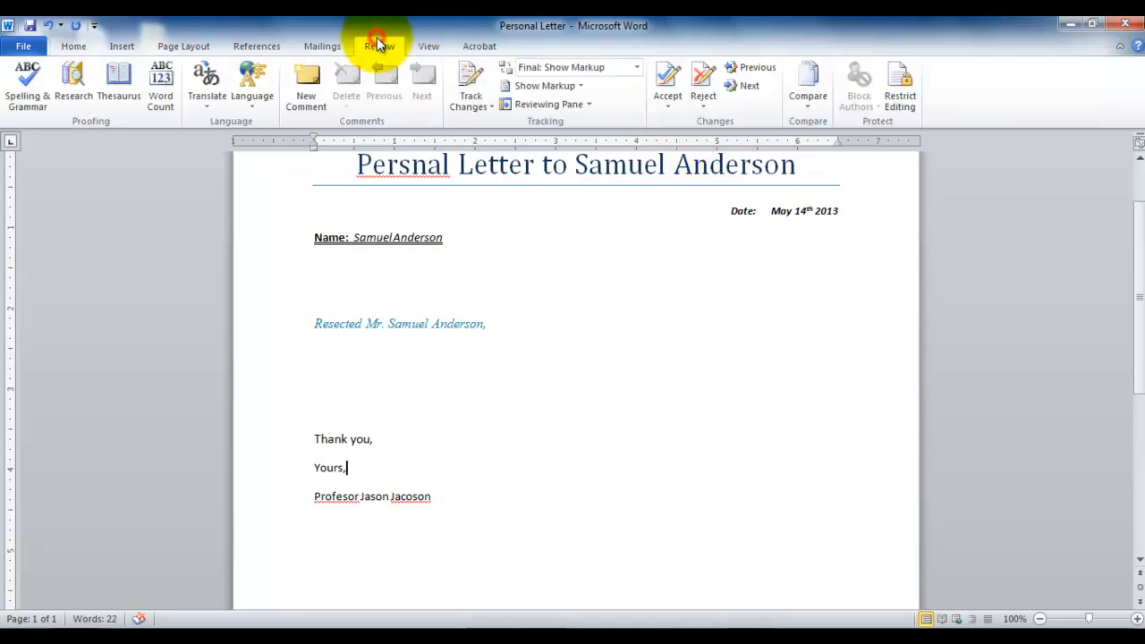
pyautogui.click(30, 92)
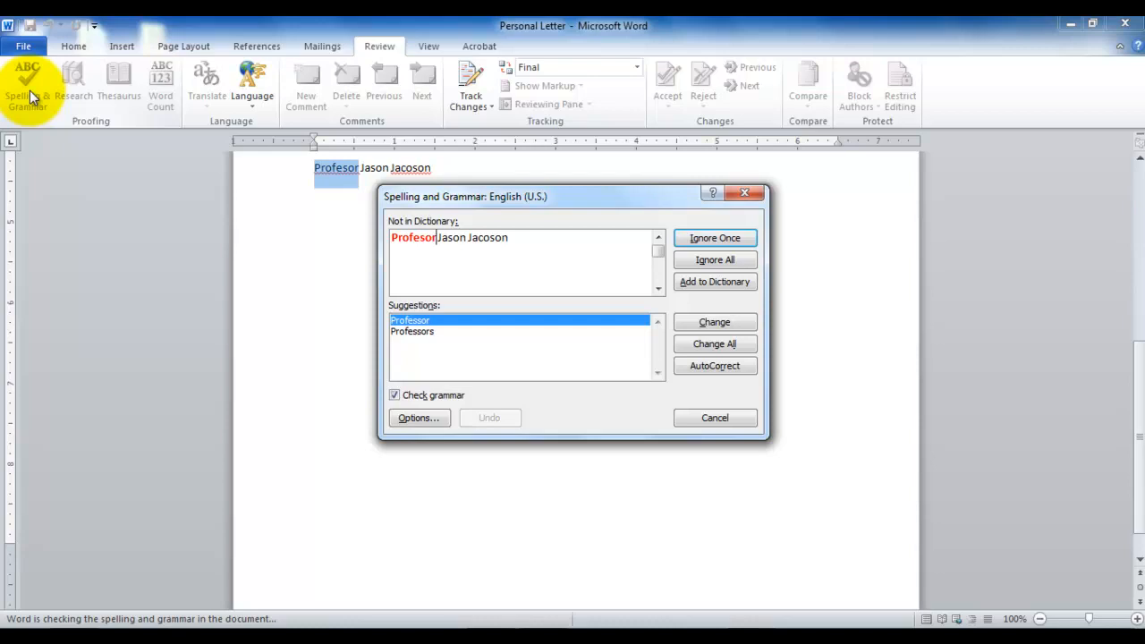
pyautogui.press('Escape')
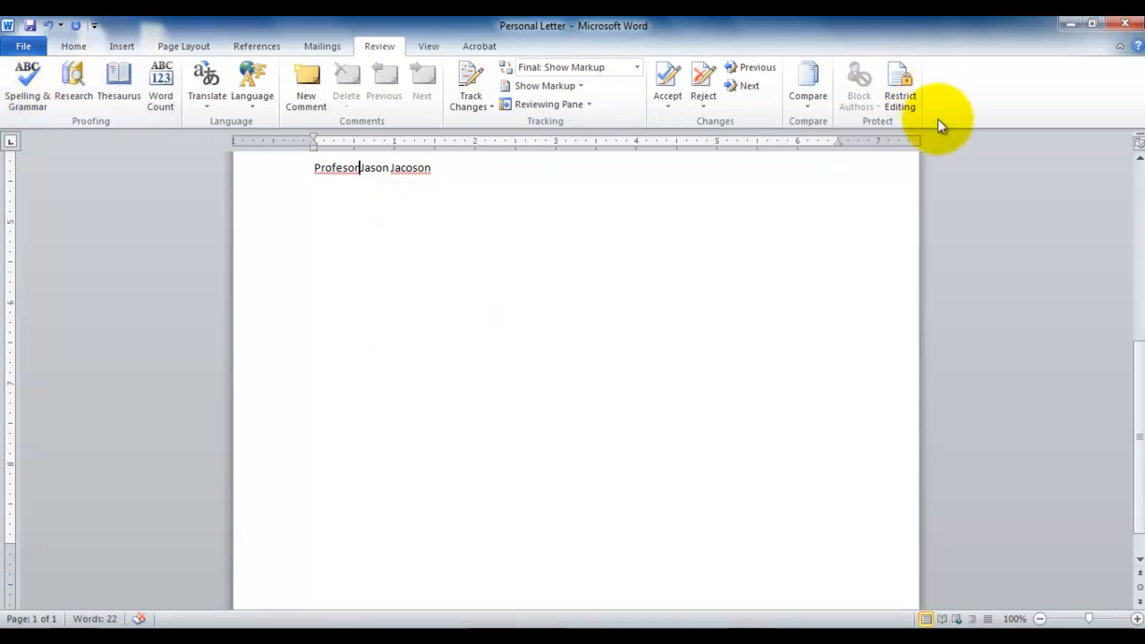
# Show the spelling suggestions for "Persnal" in the title and dismiss them.
pyautogui.moveTo(1136, 389); pyautogui.dragTo(1134, 219)
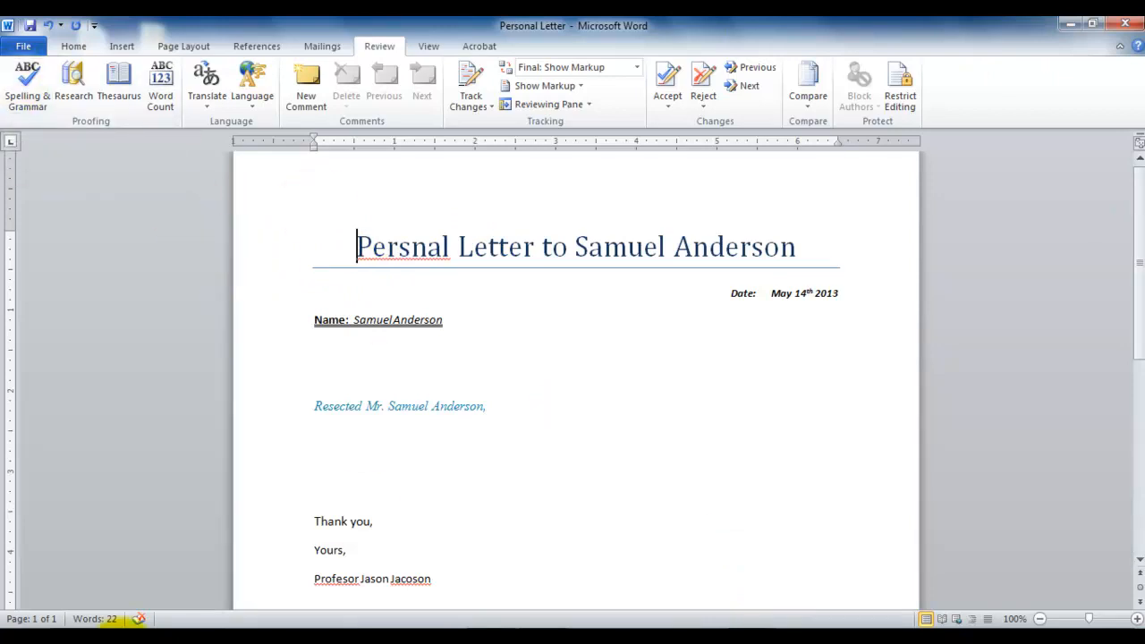
pyautogui.click(137, 620)
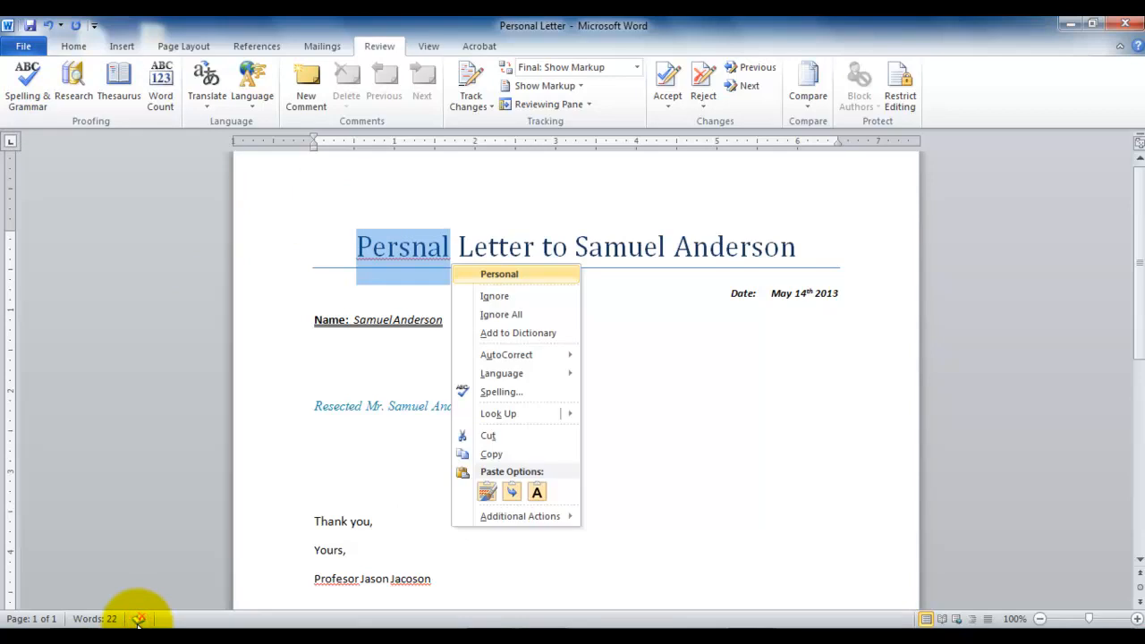
pyautogui.click(358, 249)
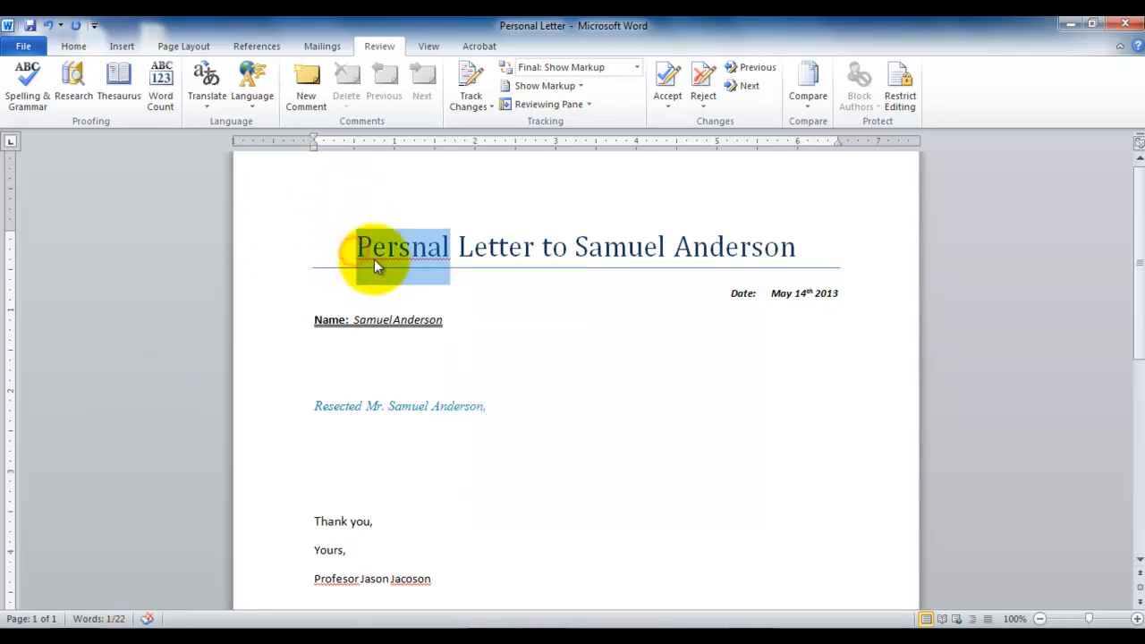
pyautogui.click(367, 251)
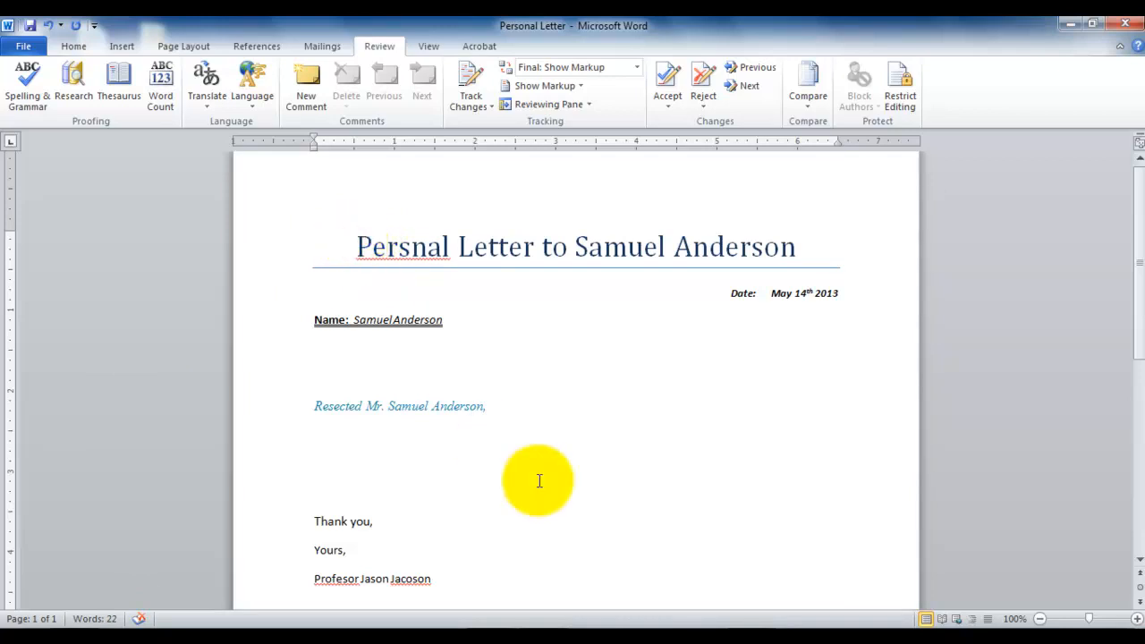
# Run a spelling and grammar check from the title and change "Persnal" to "Personal".
pyautogui.press('F7')
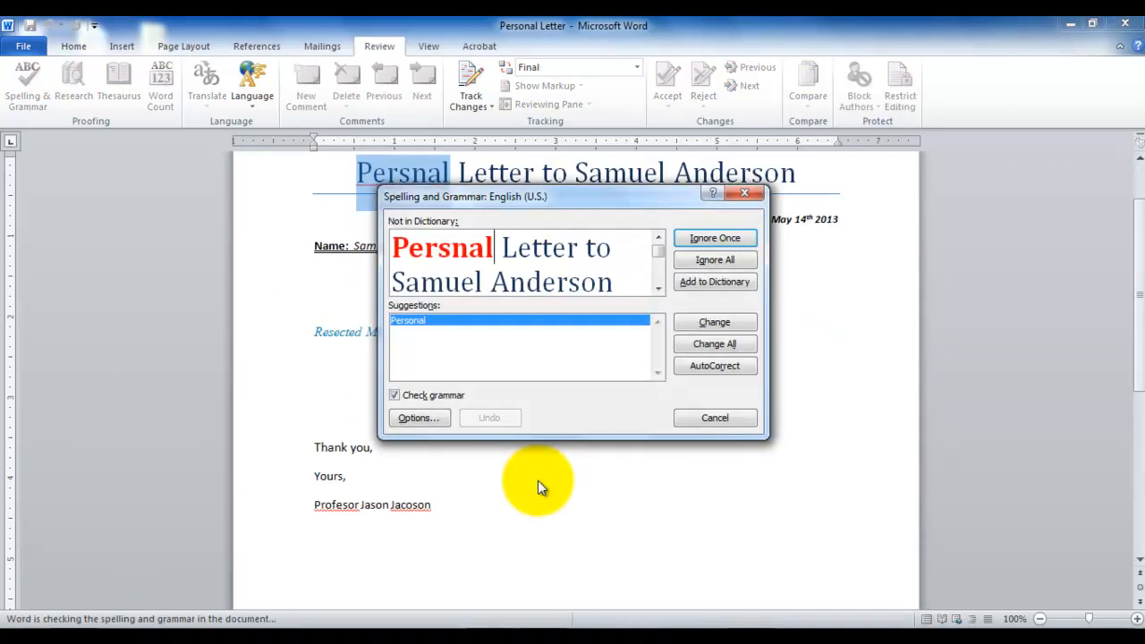
pyautogui.moveTo(586, 192); pyautogui.dragTo(729, 292)
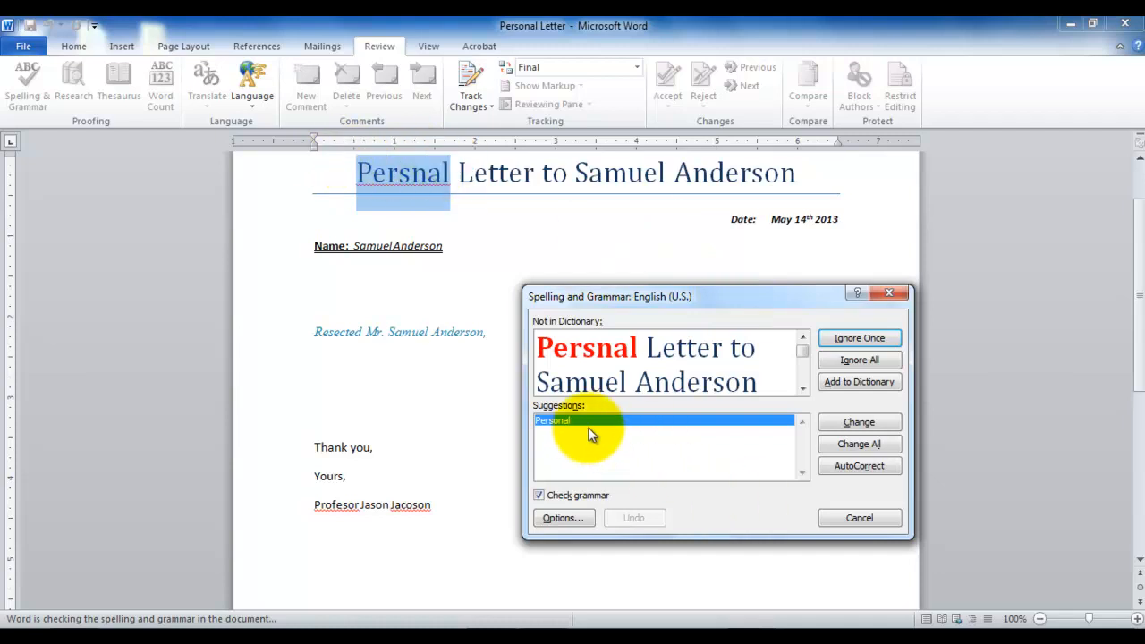
pyautogui.click(871, 421)
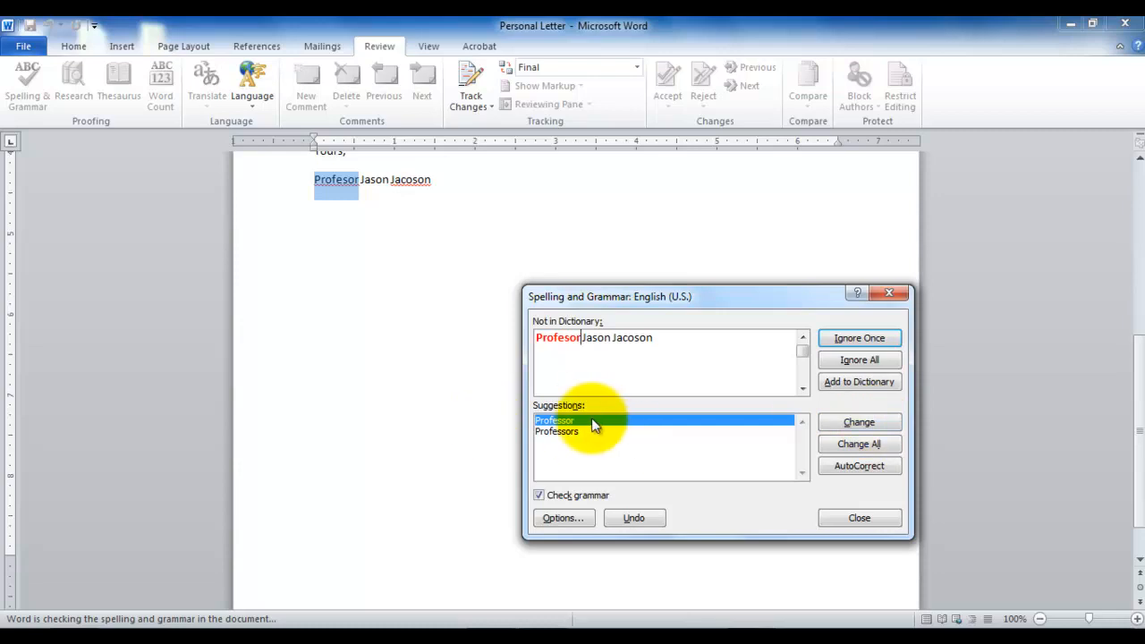
# Change "Profesor" to "Professor" in the signature, and add the professor's last name to the dictionary to finish the check.
pyautogui.click(869, 422)
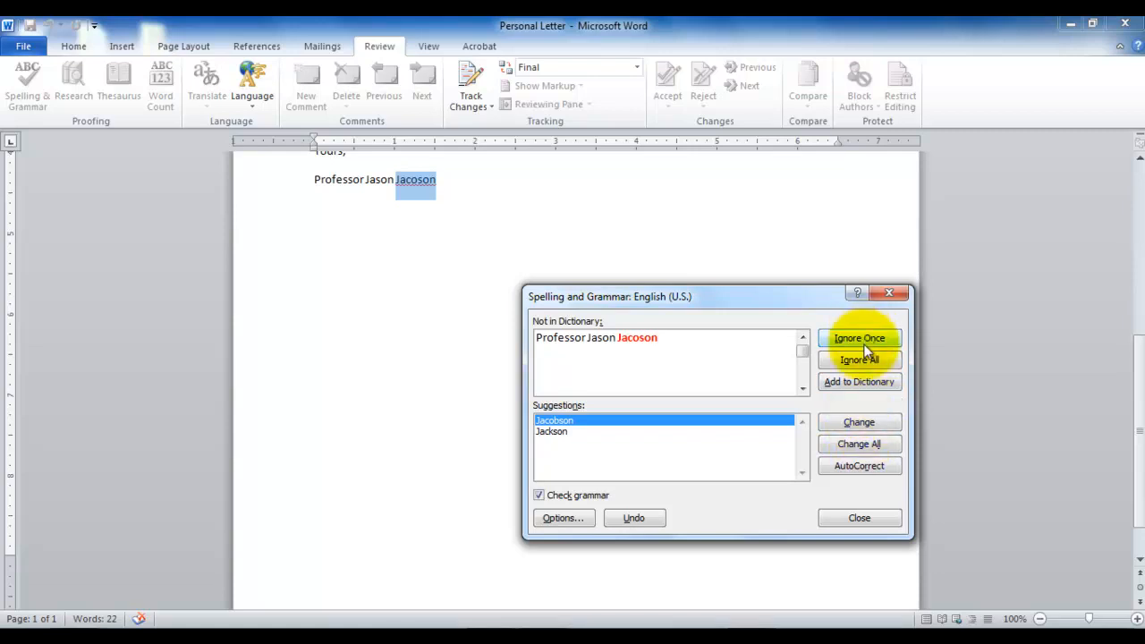
pyautogui.click(864, 384)
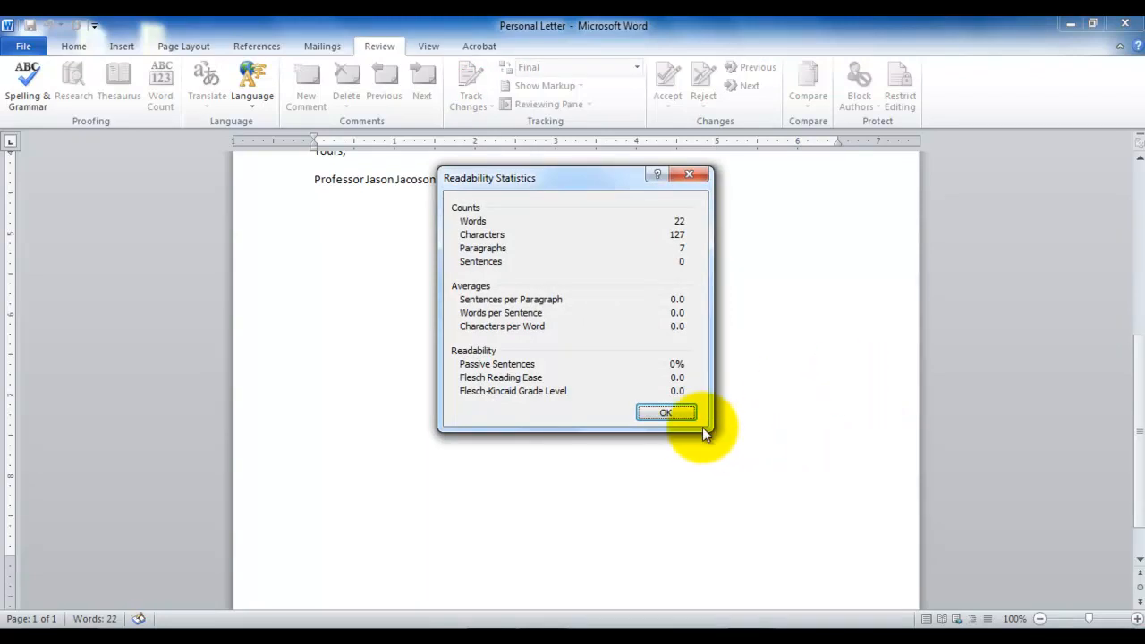
pyautogui.click(671, 414)
# Try out the added last name by entering it twice on the empty line below the salutation, and delete it.
pyautogui.moveTo(1131, 409); pyautogui.dragTo(1132, 322)
pyautogui.click(484, 243)
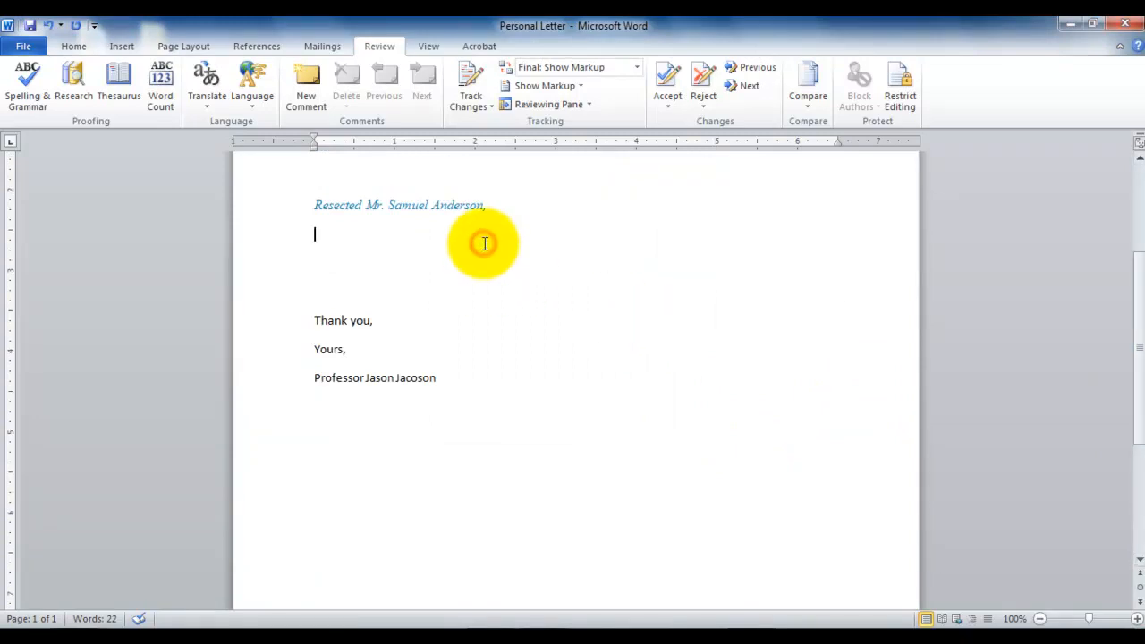
pyautogui.write('Jacoson')
pyautogui.write('jacoson')
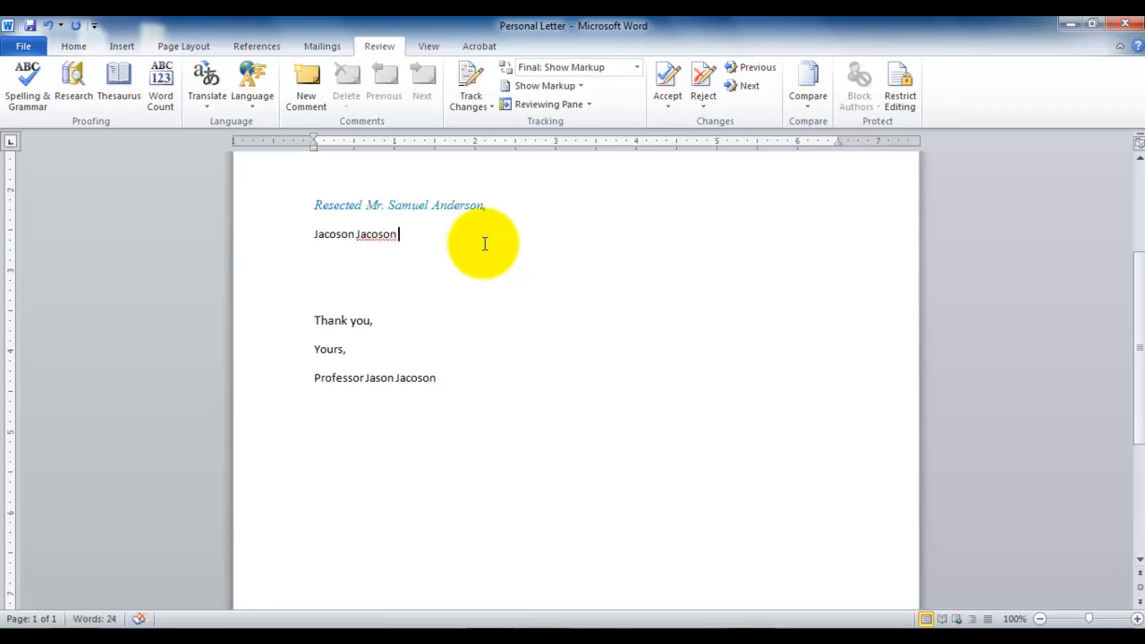
pyautogui.press('BackSpace')
pyautogui.press('BackSpace')
pyautogui.press('BackSpace')
pyautogui.press('BackSpace')
pyautogui.press('BackSpace')
pyautogui.press('BackSpace')
pyautogui.press('BackSpace')
pyautogui.press('BackSpace')
pyautogui.press('BackSpace')
pyautogui.press('BackSpace')
pyautogui.press('BackSpace')
pyautogui.press('BackSpace')
pyautogui.press('BackSpace')
pyautogui.press('BackSpace')
pyautogui.press('BackSpace')
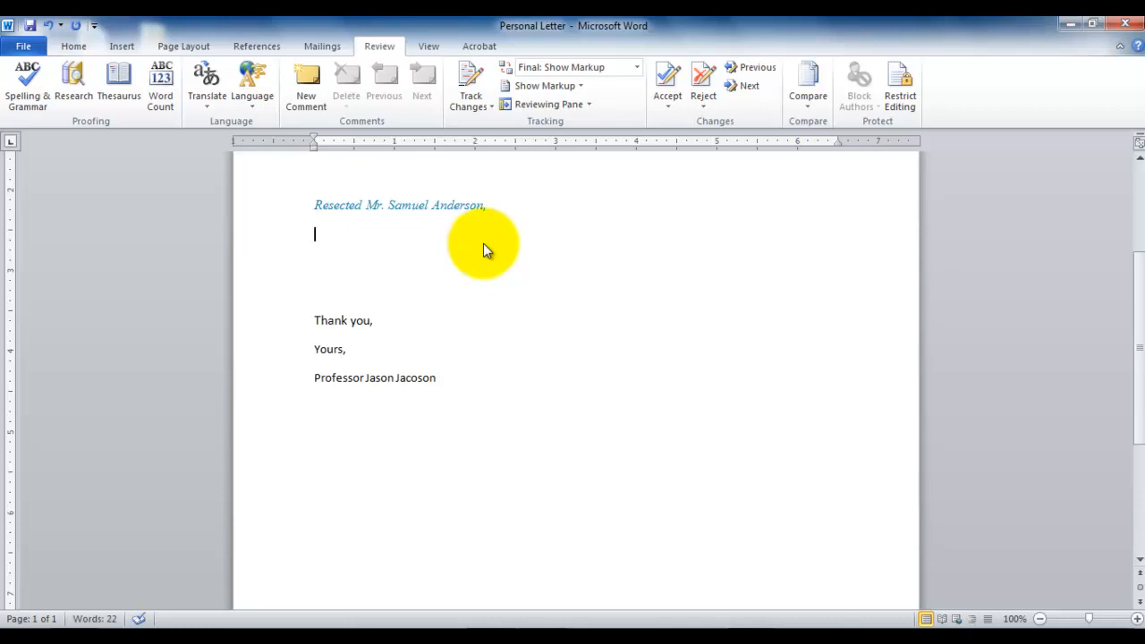
# Save the letter and look up "Resected" from the salutation in the Encarta Dictionary: English (North America).
pyautogui.hotkey('ctrl', 's')
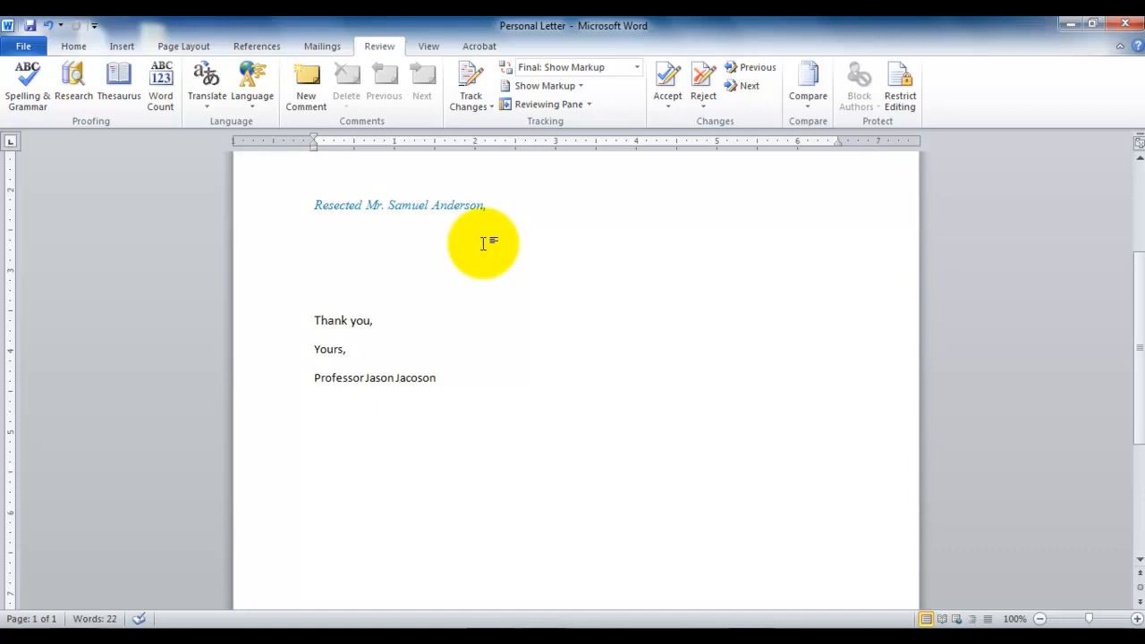
pyautogui.doubleClick(338, 205)
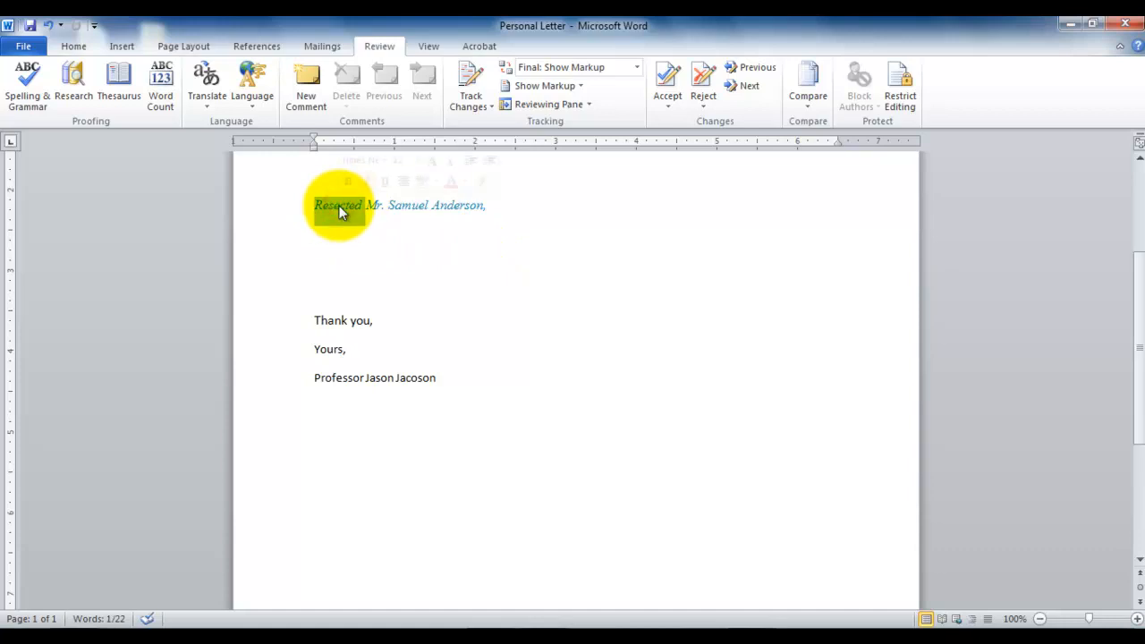
pyautogui.rightClick(338, 205)
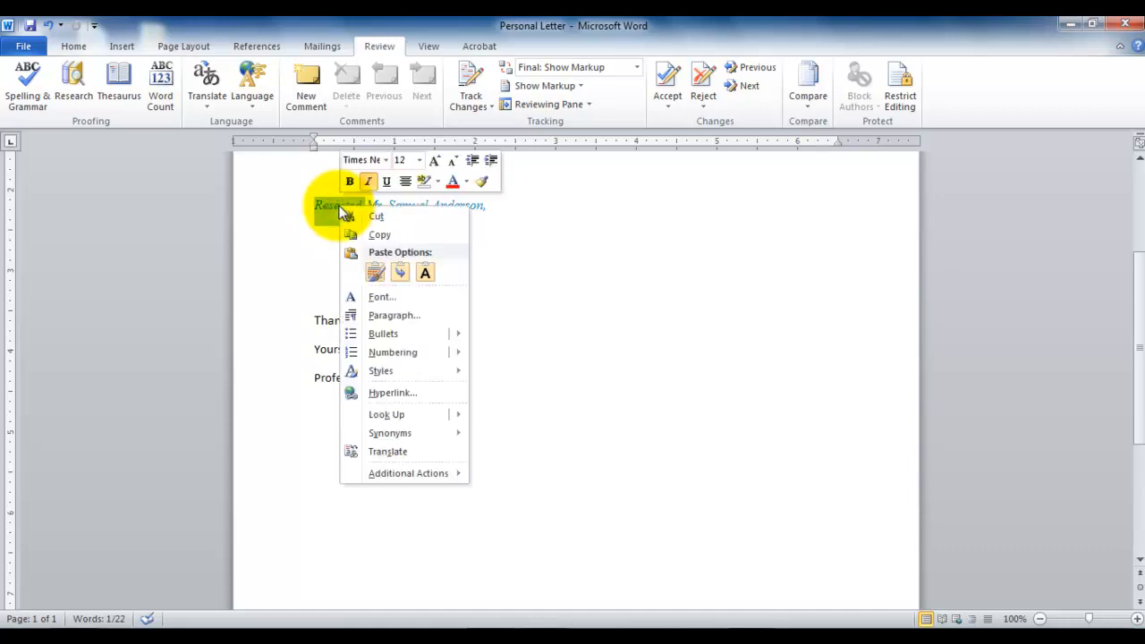
pyautogui.moveTo(391, 437)
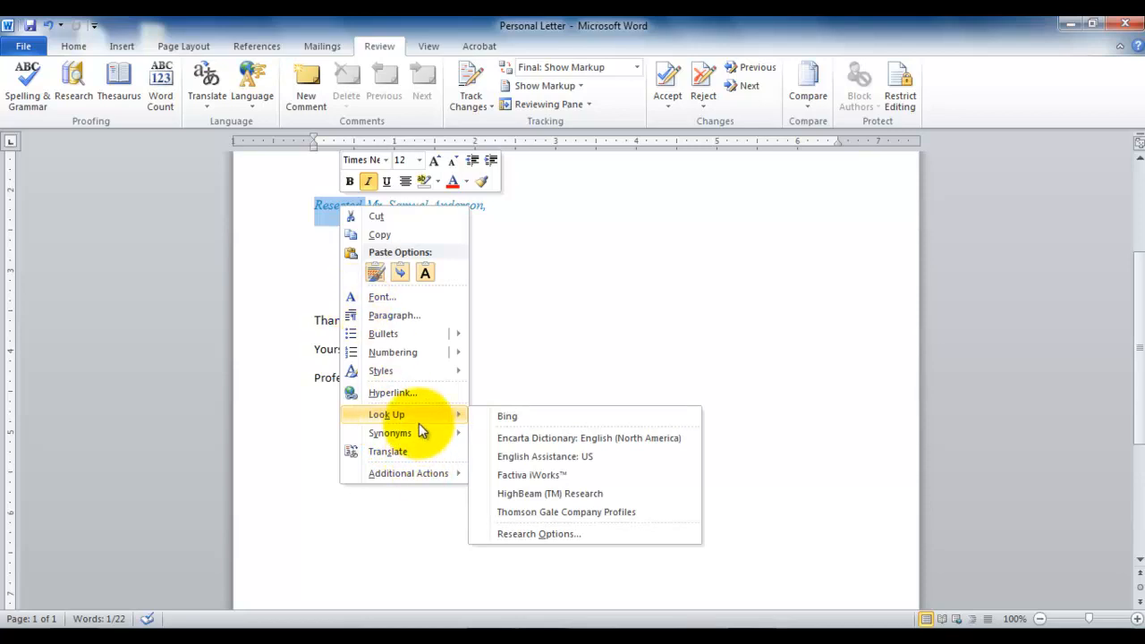
pyautogui.click(563, 438)
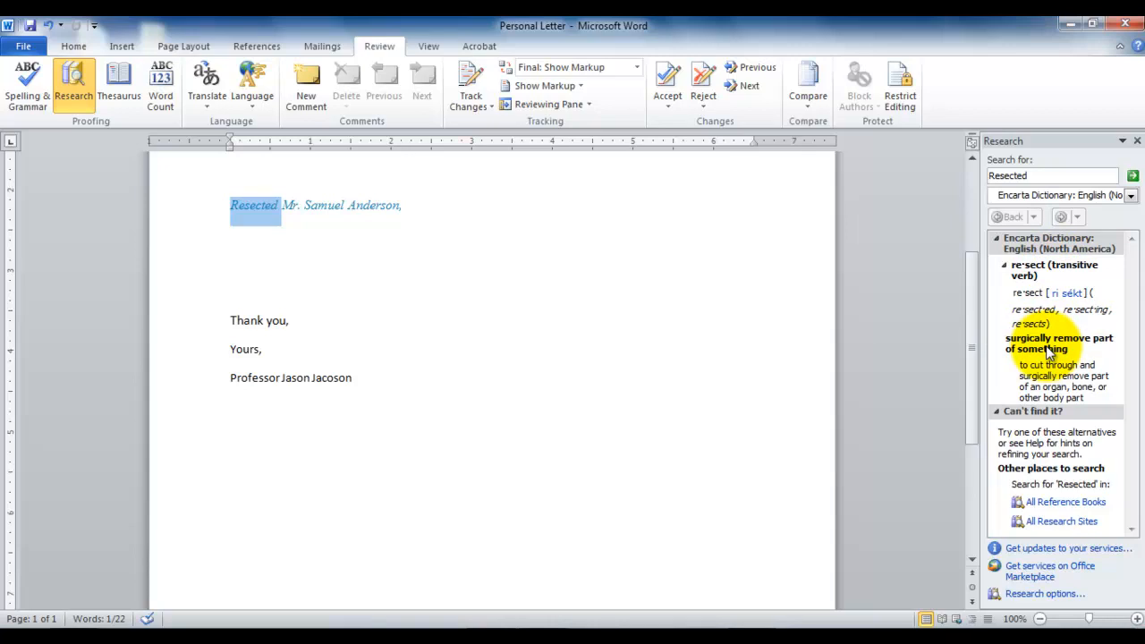
# Correct "Resected" to "Respected" in the salutation by inserting the missing letter.
pyautogui.click(259, 206)
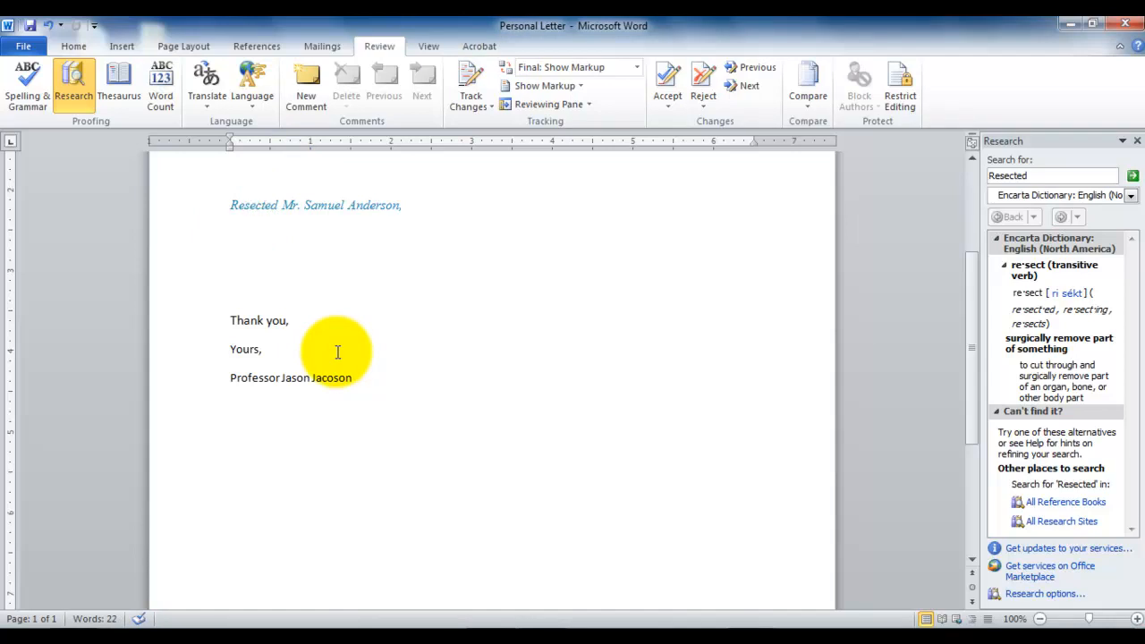
pyautogui.write('p')
pyautogui.doubleClick(370, 286)
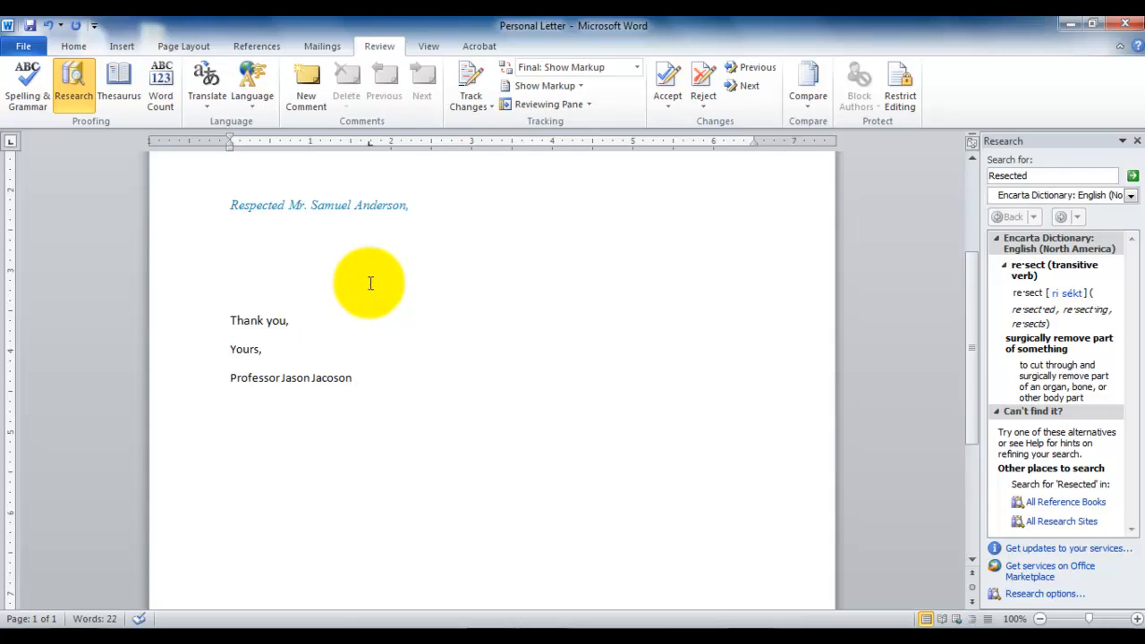
# Replace "Respected" in the salutation with its suggested synonym "Dear".
pyautogui.rightClick(251, 210)
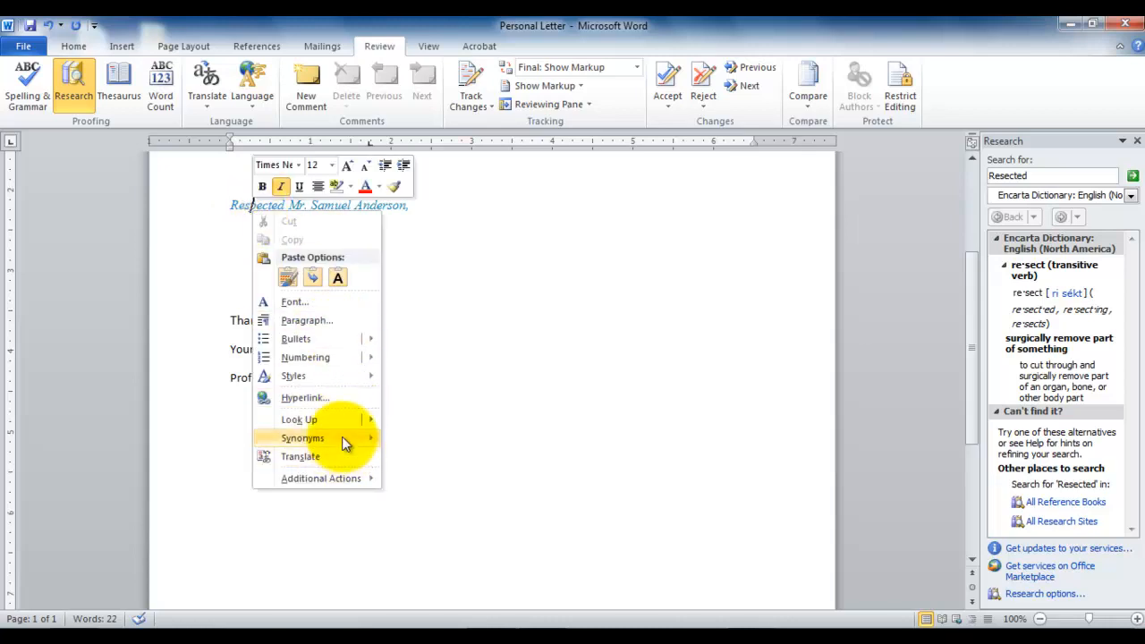
pyautogui.moveTo(346, 443)
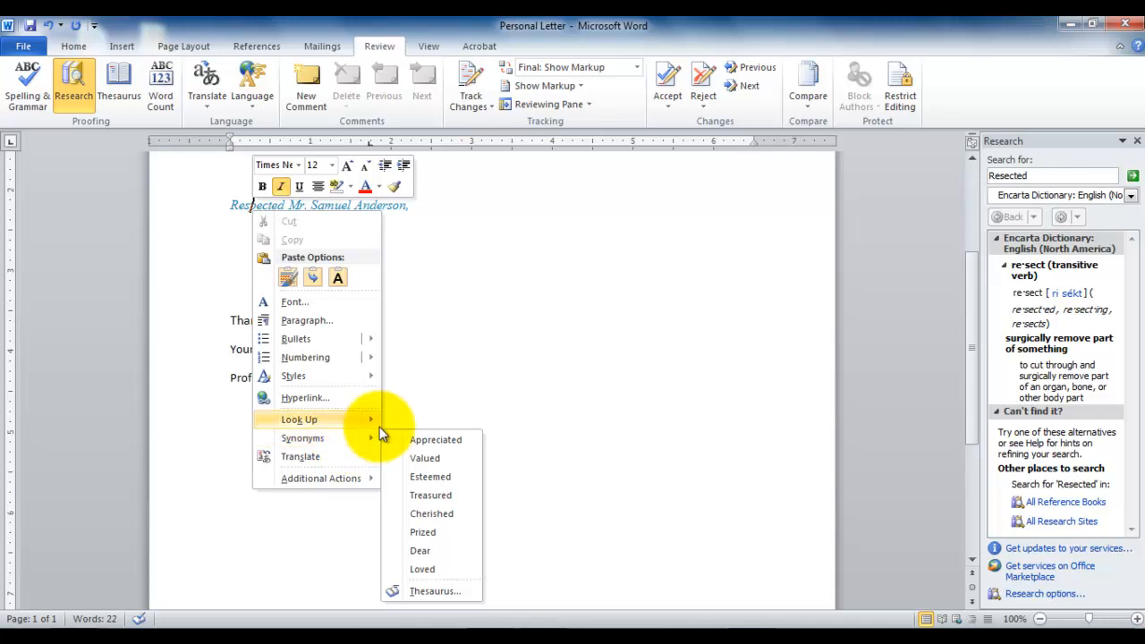
pyautogui.click(421, 552)
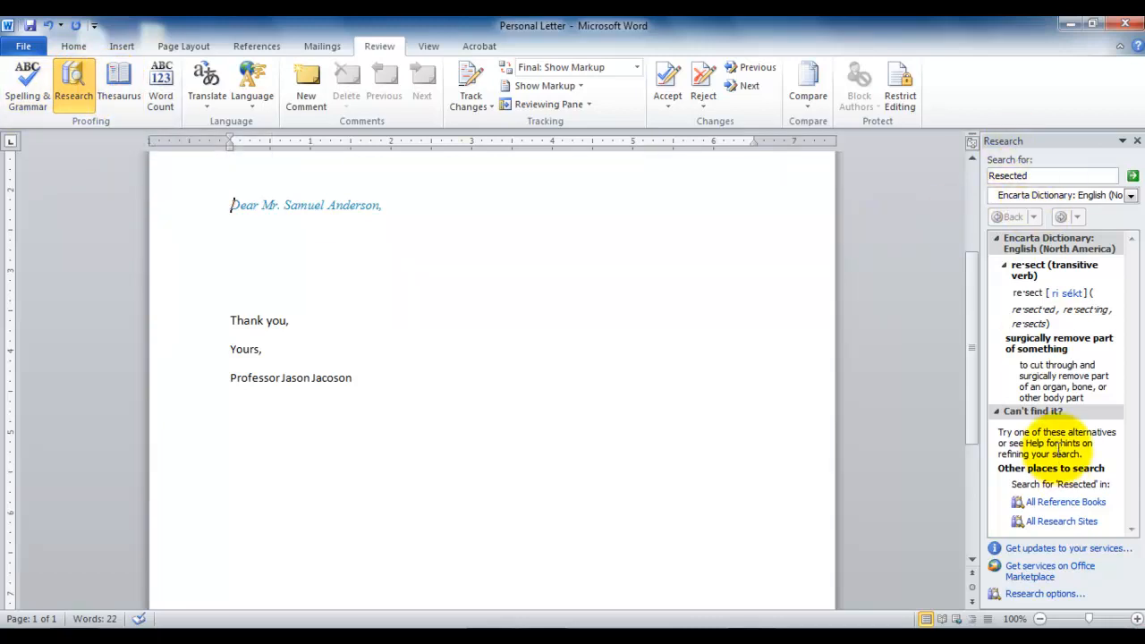
# Look up "Dear" in the thesaurus, view the available reference sources, and return to the empty line below the salutation.
pyautogui.click(110, 97)
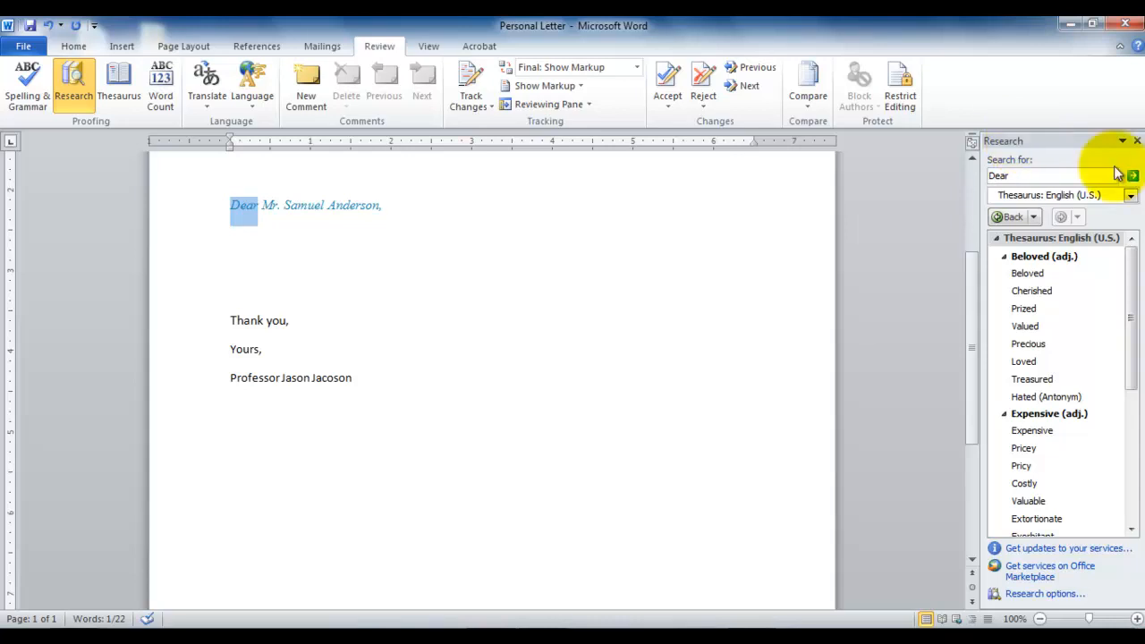
pyautogui.click(1132, 196)
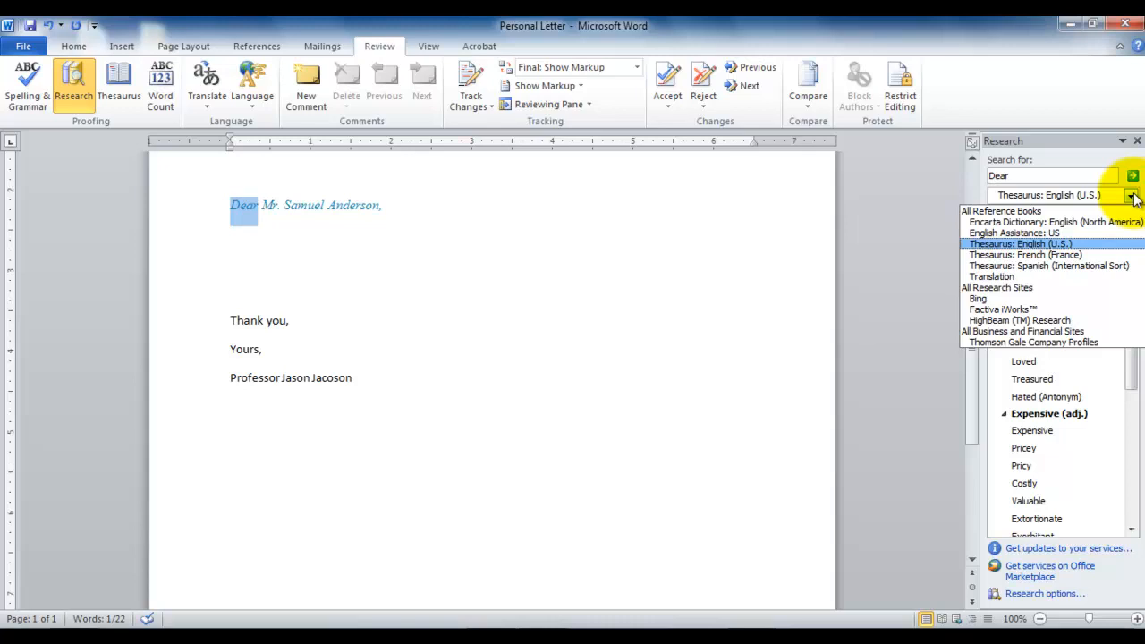
pyautogui.click(246, 237)
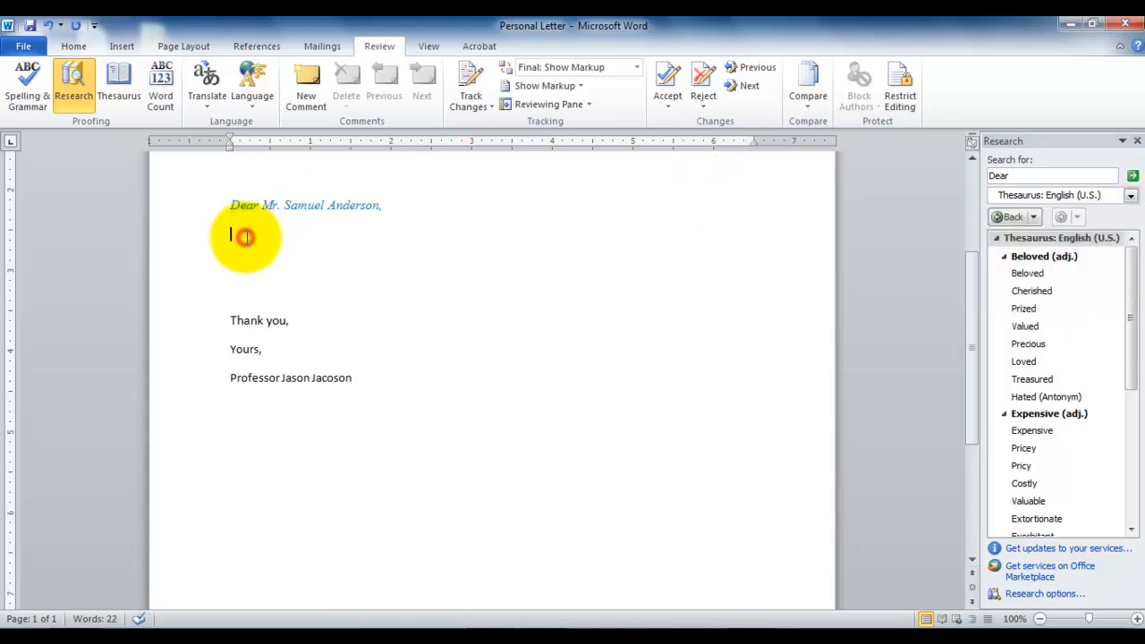